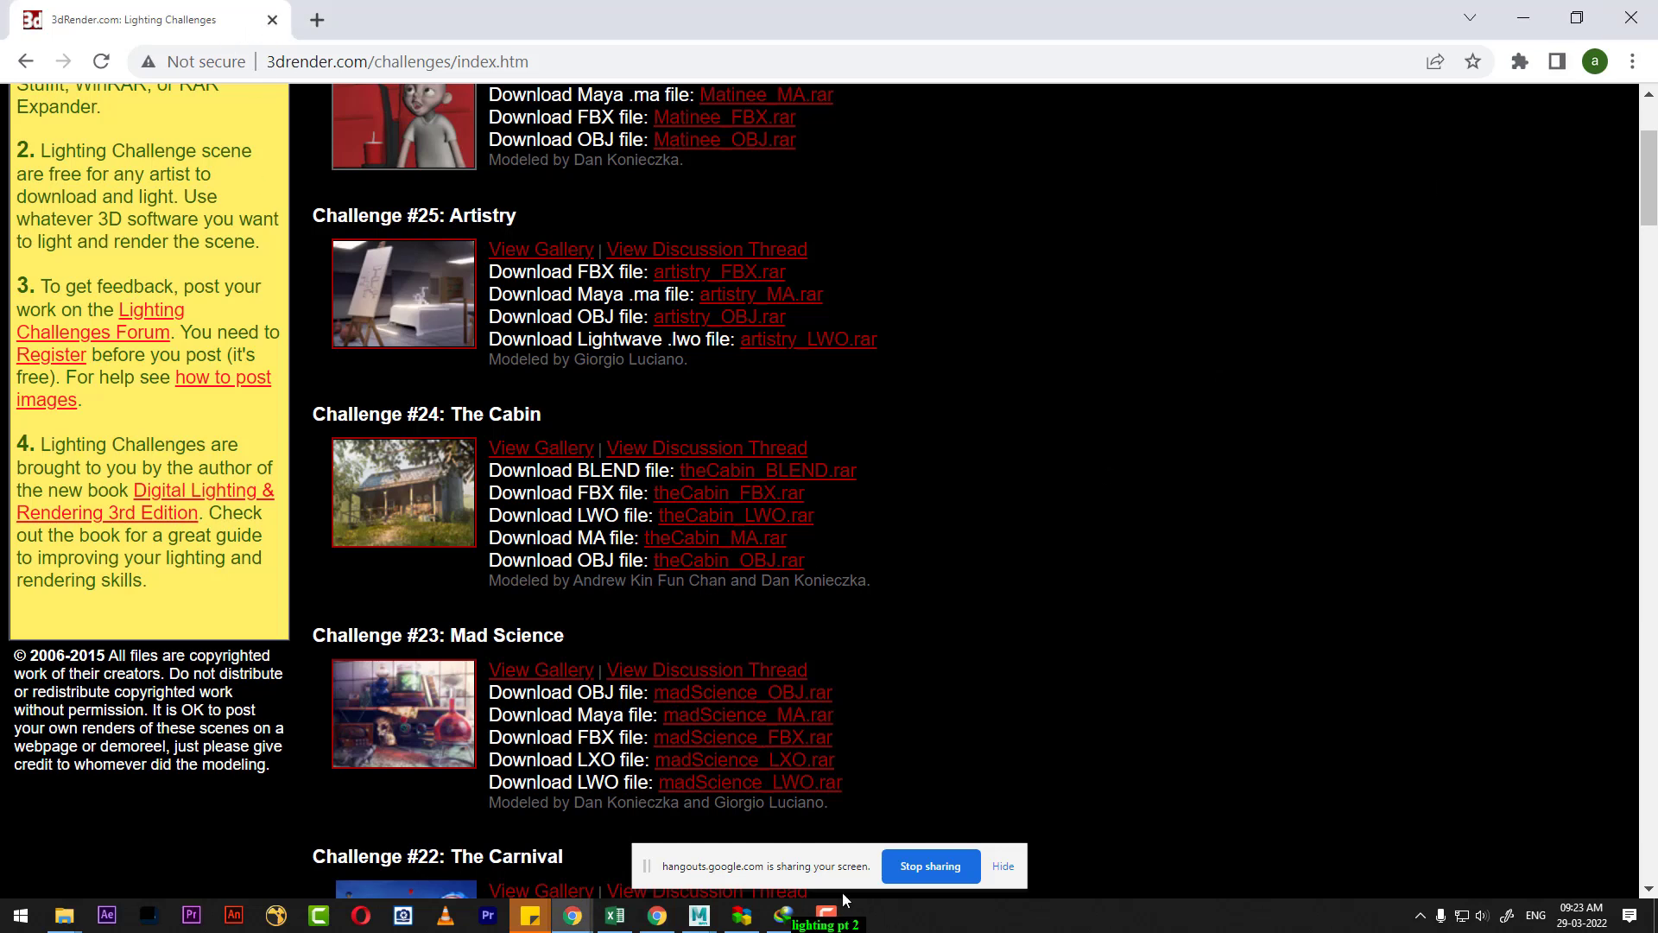
Bring the Maya 2018 cabin scene window to the front from the taskbar
click(700, 915)
Tumble, pan and dolly the persp view in close on the cabin, tree and windmill
click(756, 881)
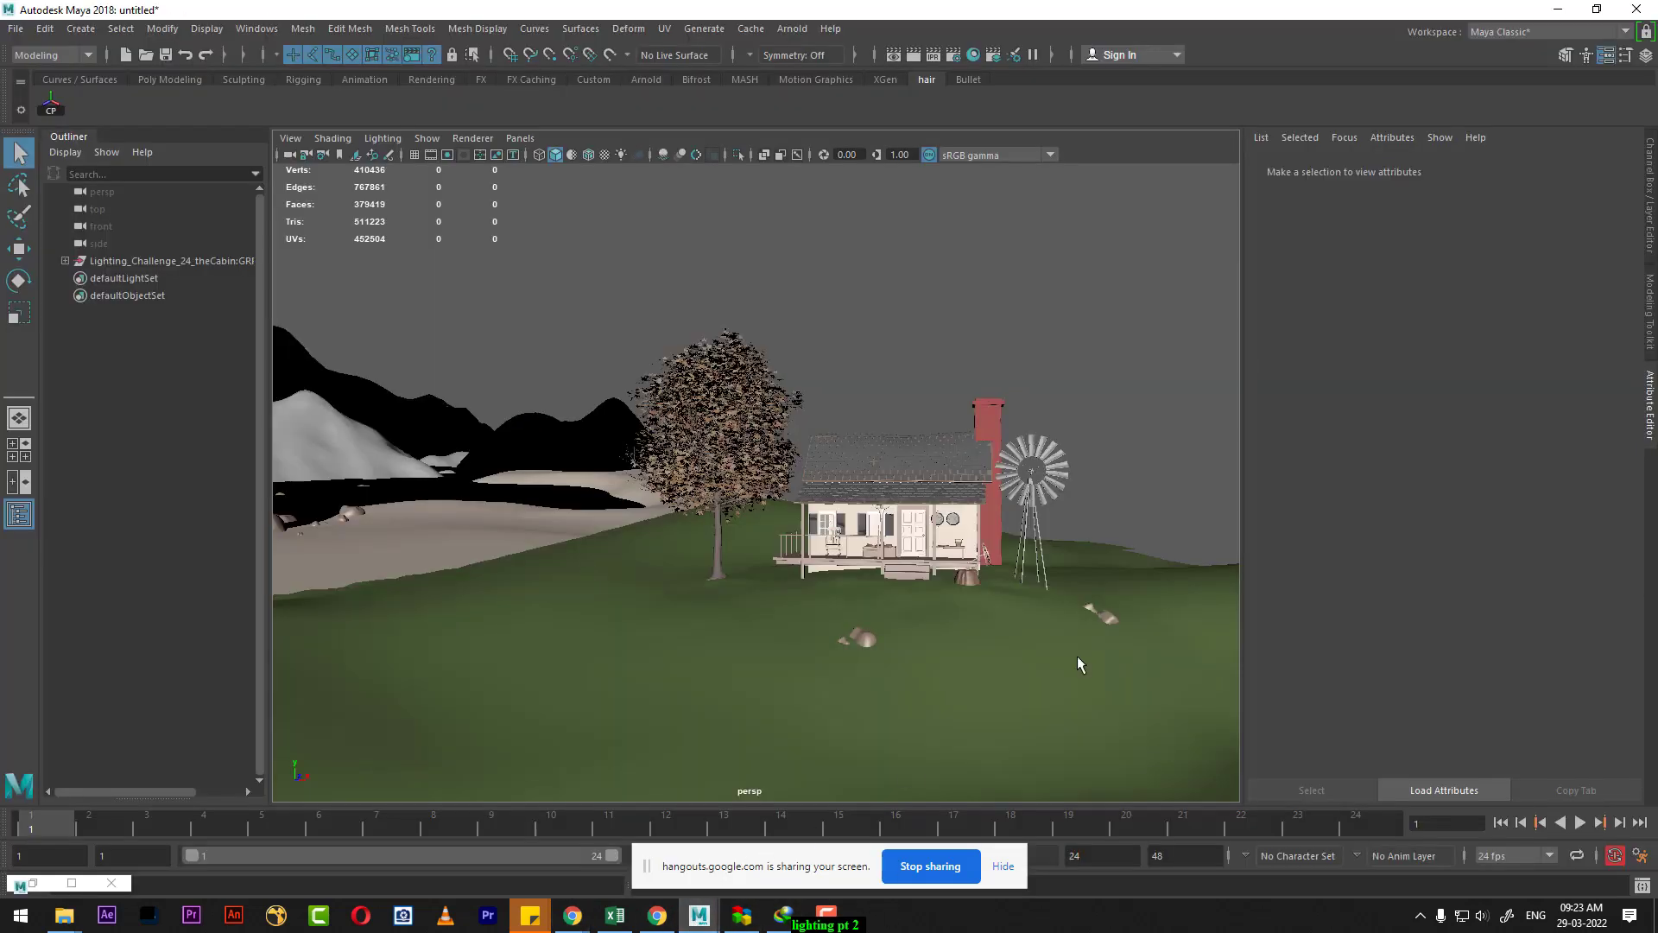
mouse_move(1128, 665)
alt+mouse_down()
mouse_move(1110, 556)
mouse_move(1140, 666)
alt+mouse_up()
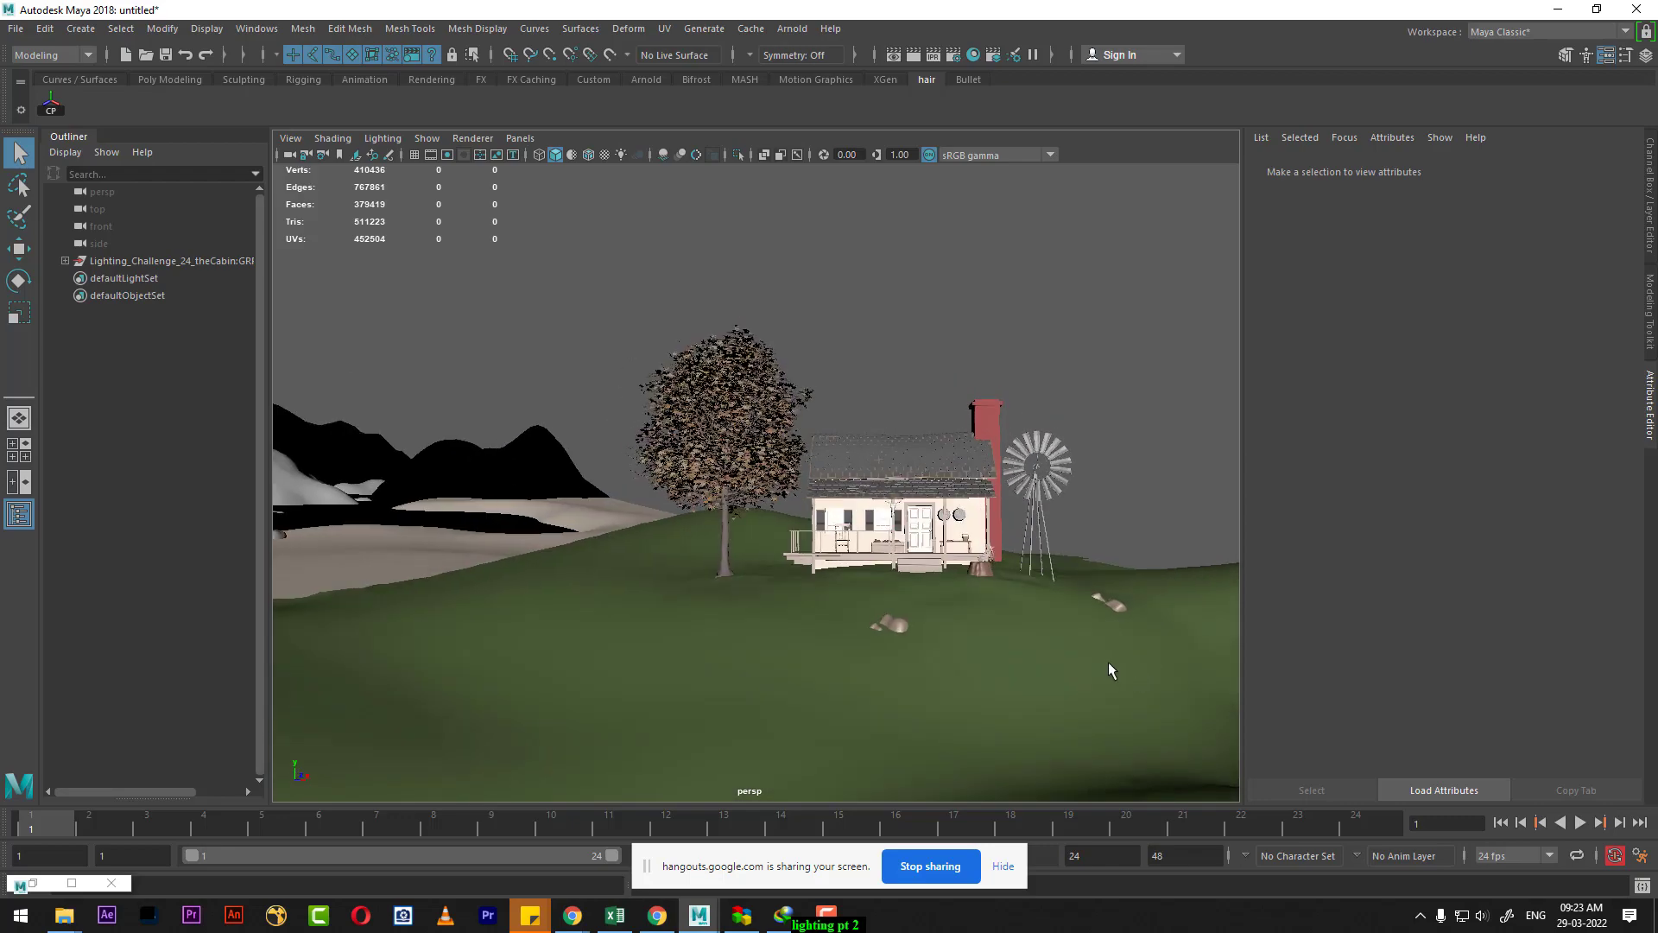
alt+middle_drag(1102, 670, 1011, 670)
mouse_move(1011, 670)
alt+mouse_down()
mouse_move(1054, 659)
mouse_move(1041, 656)
mouse_move(1059, 722)
mouse_move(1025, 691)
mouse_move(1093, 701)
alt+mouse_up()
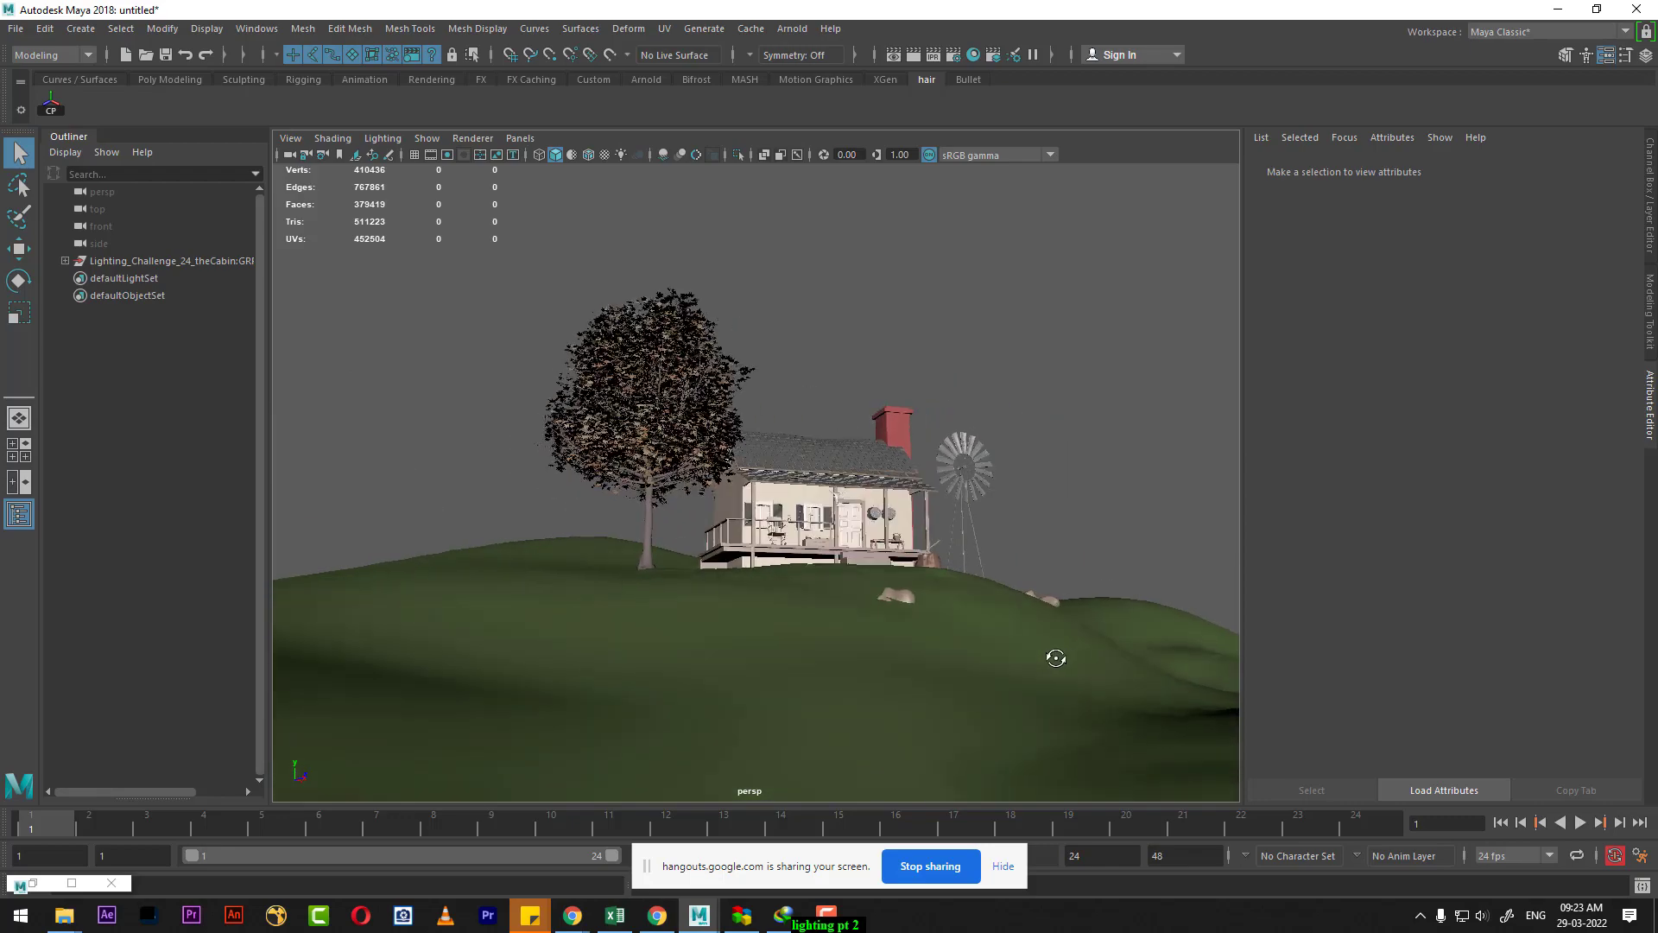
scroll(1027, 708, up, 3)
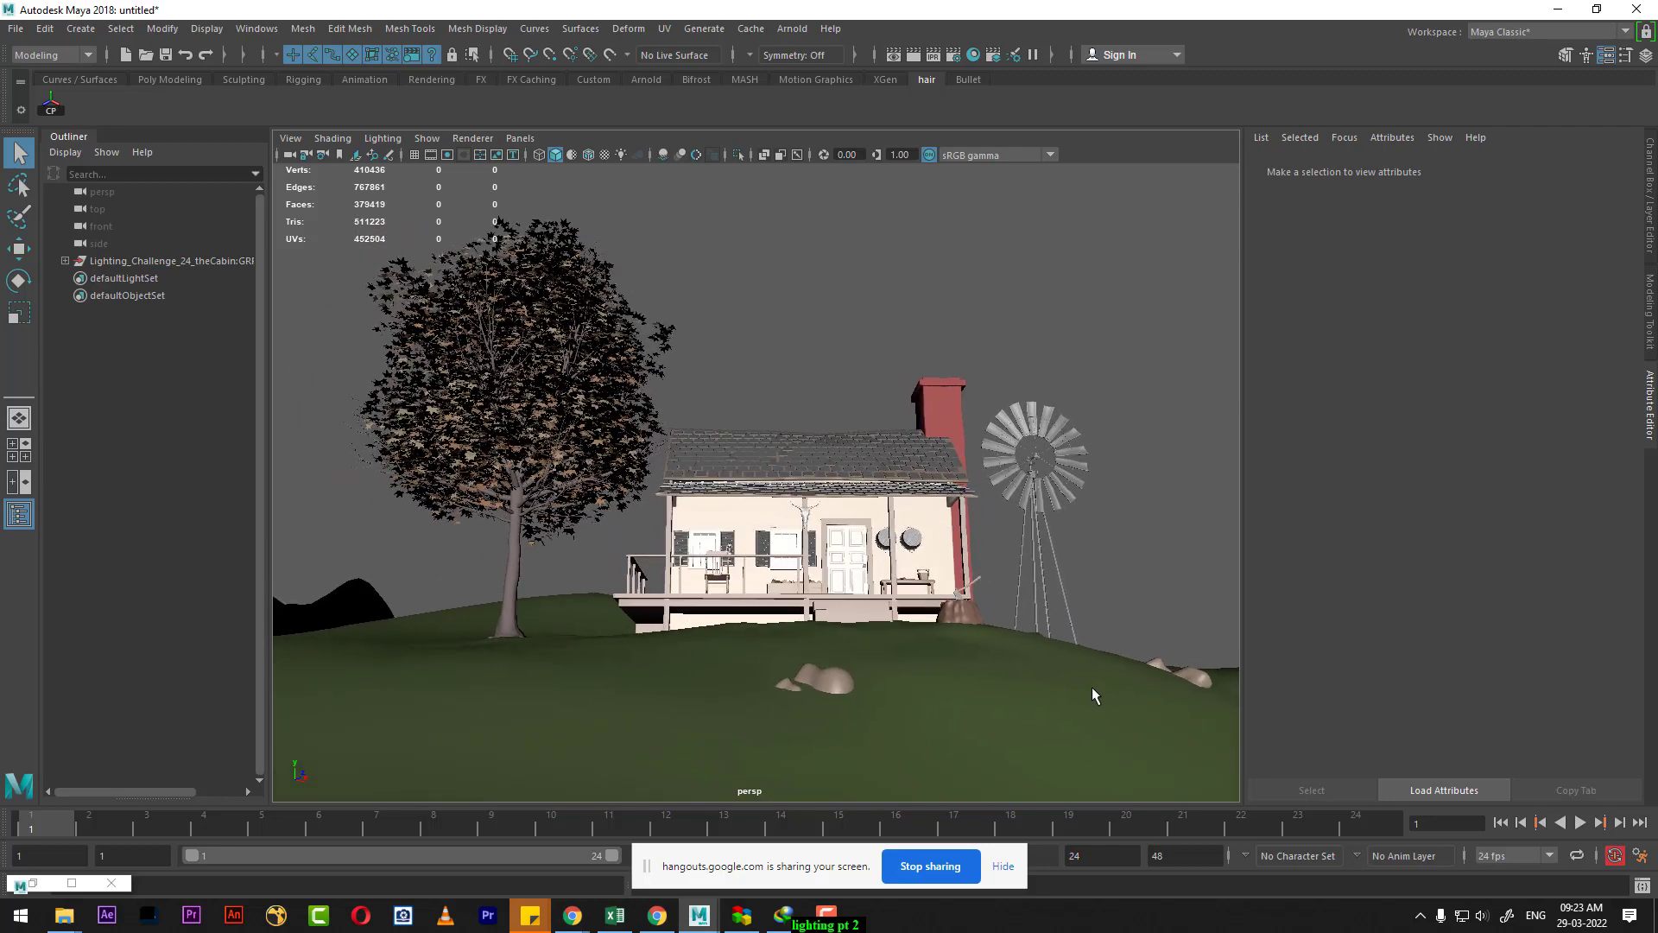
click(792, 29)
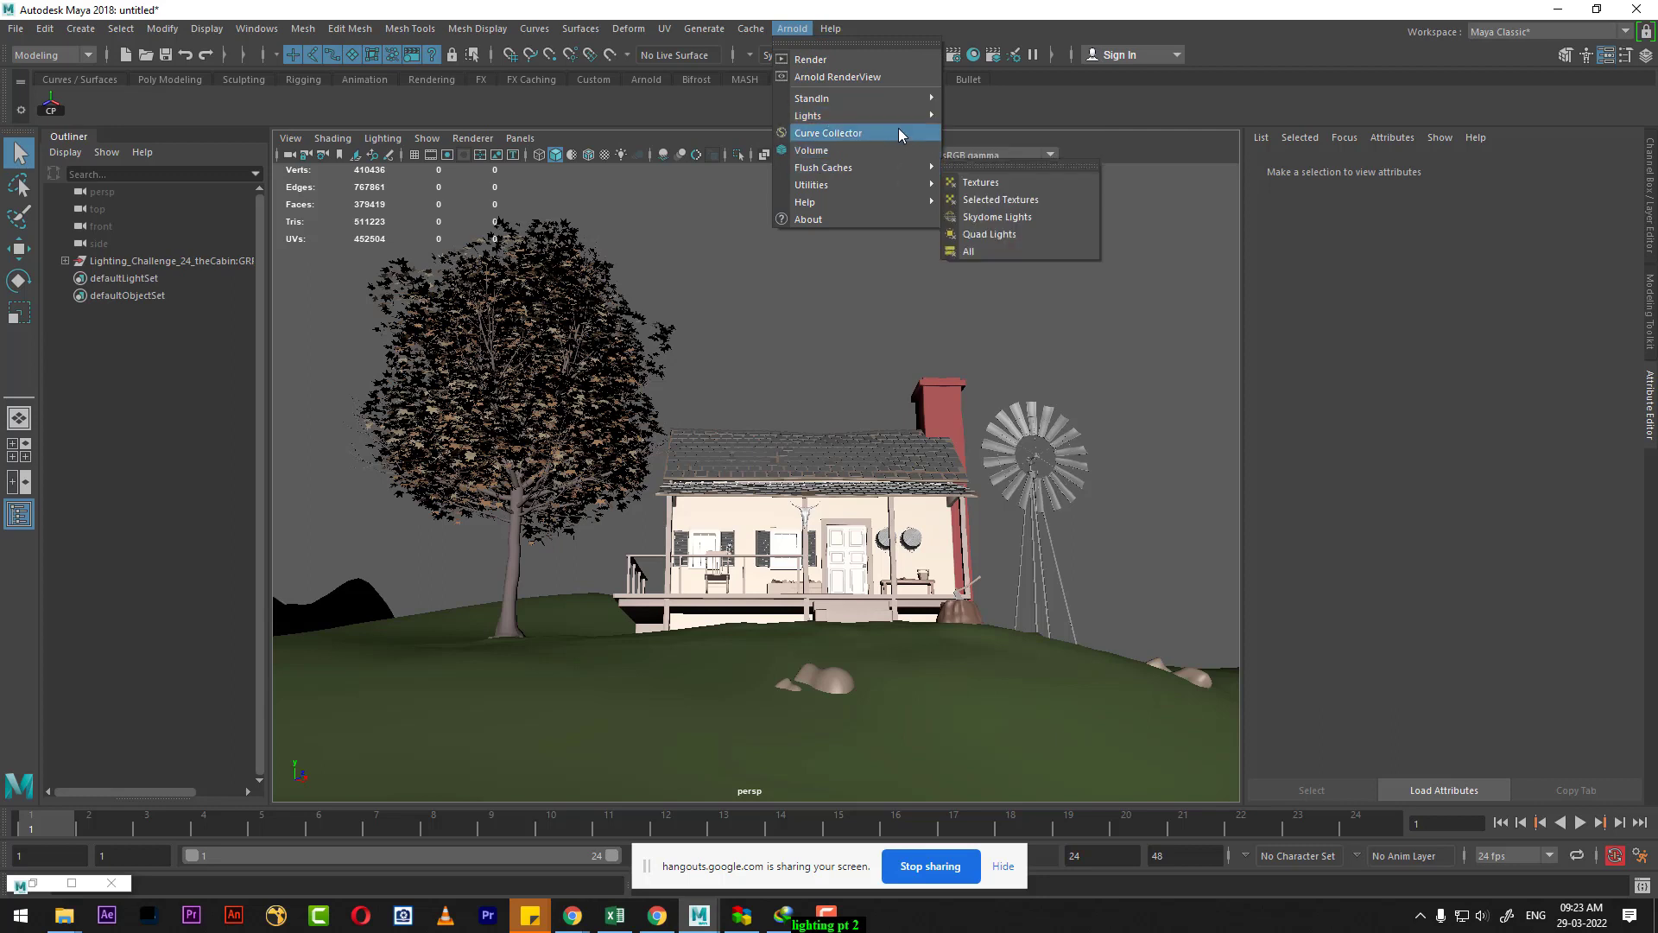
mouse_move(829, 116)
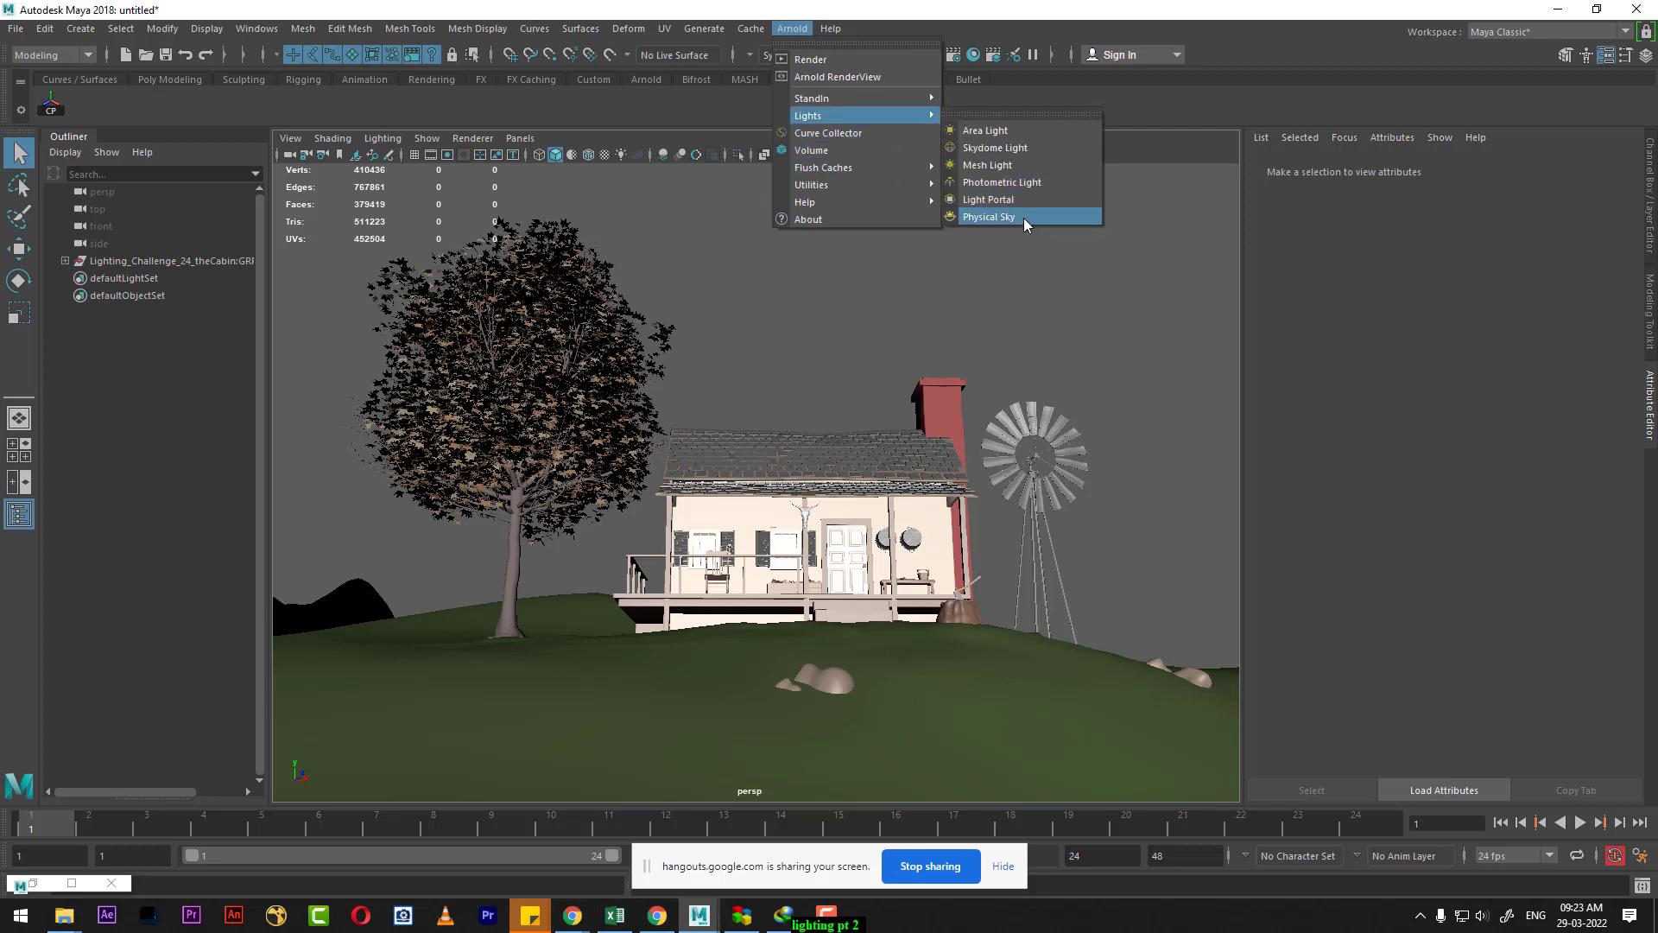
Add an Arnold Physical Sky, test-render the cabin, then close the Render View
click(1023, 218)
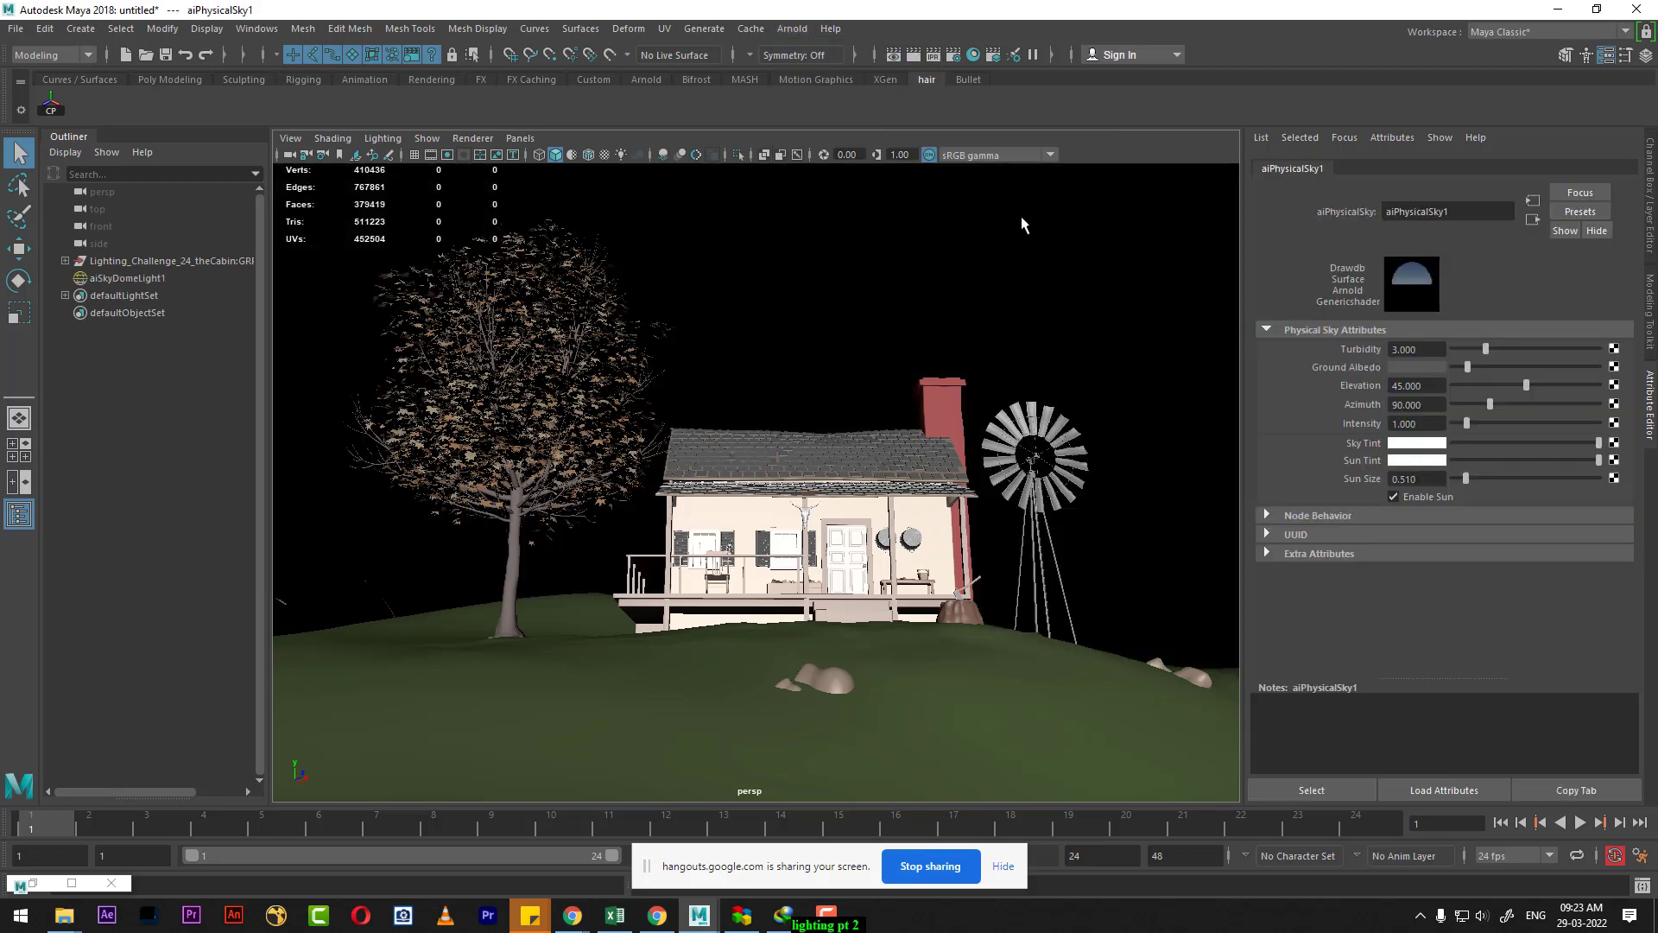
click(916, 53)
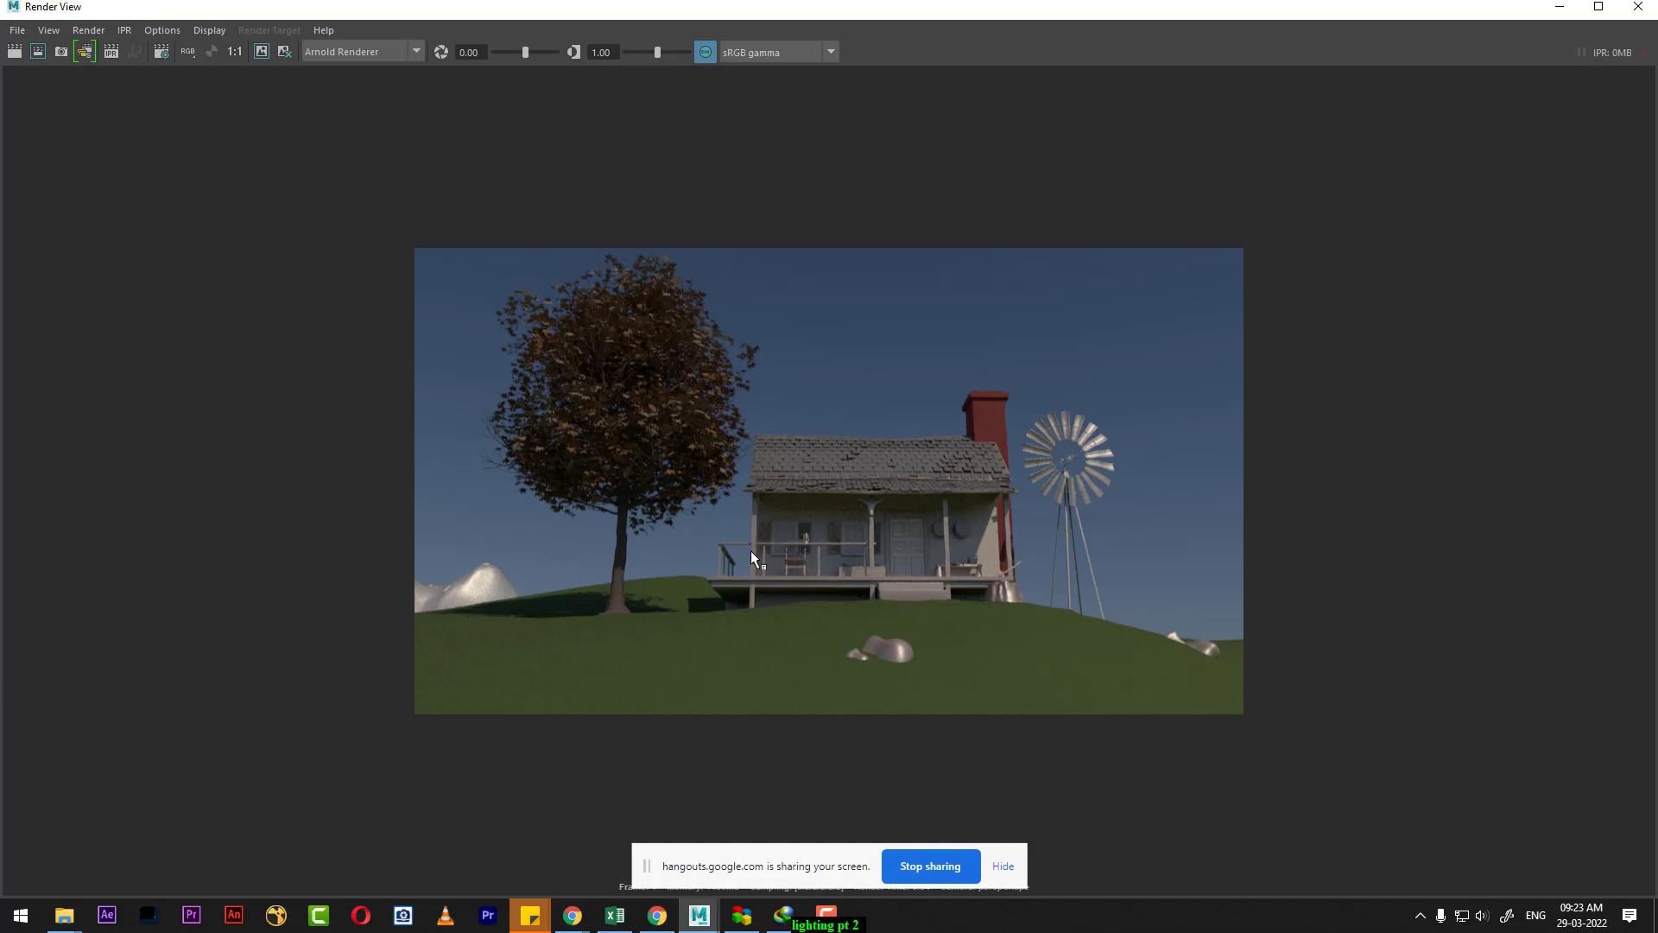
click(1559, 7)
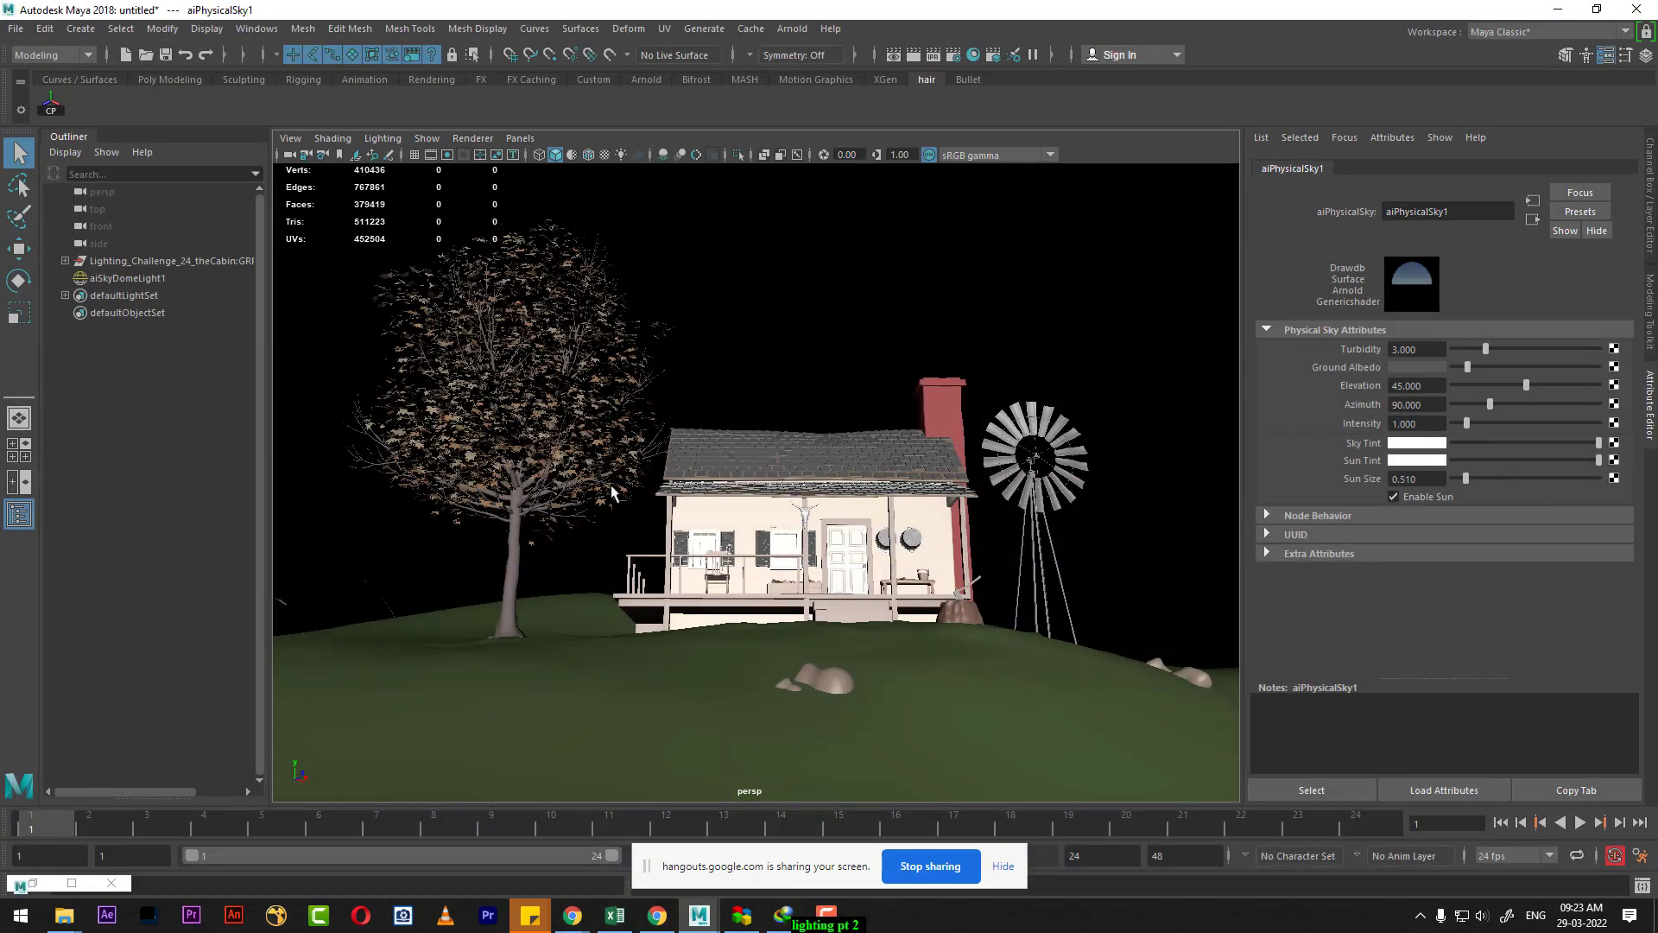
Select aiSkyDomeLight1 in the Outliner to show its skydome attributes
click(128, 278)
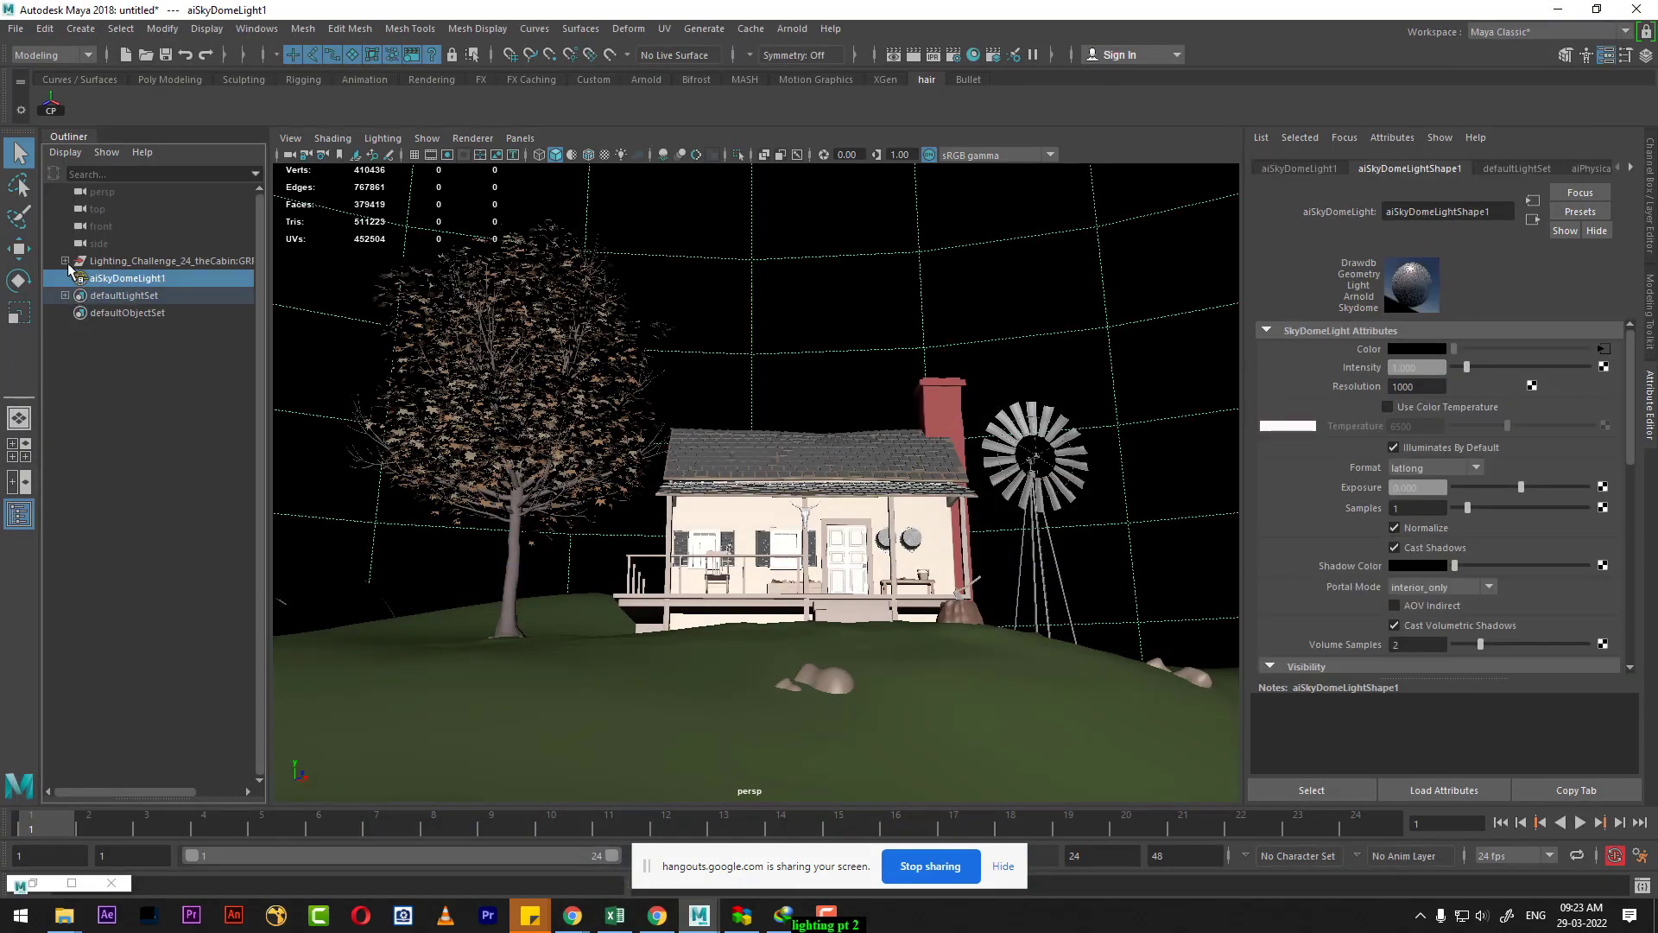
click(65, 261)
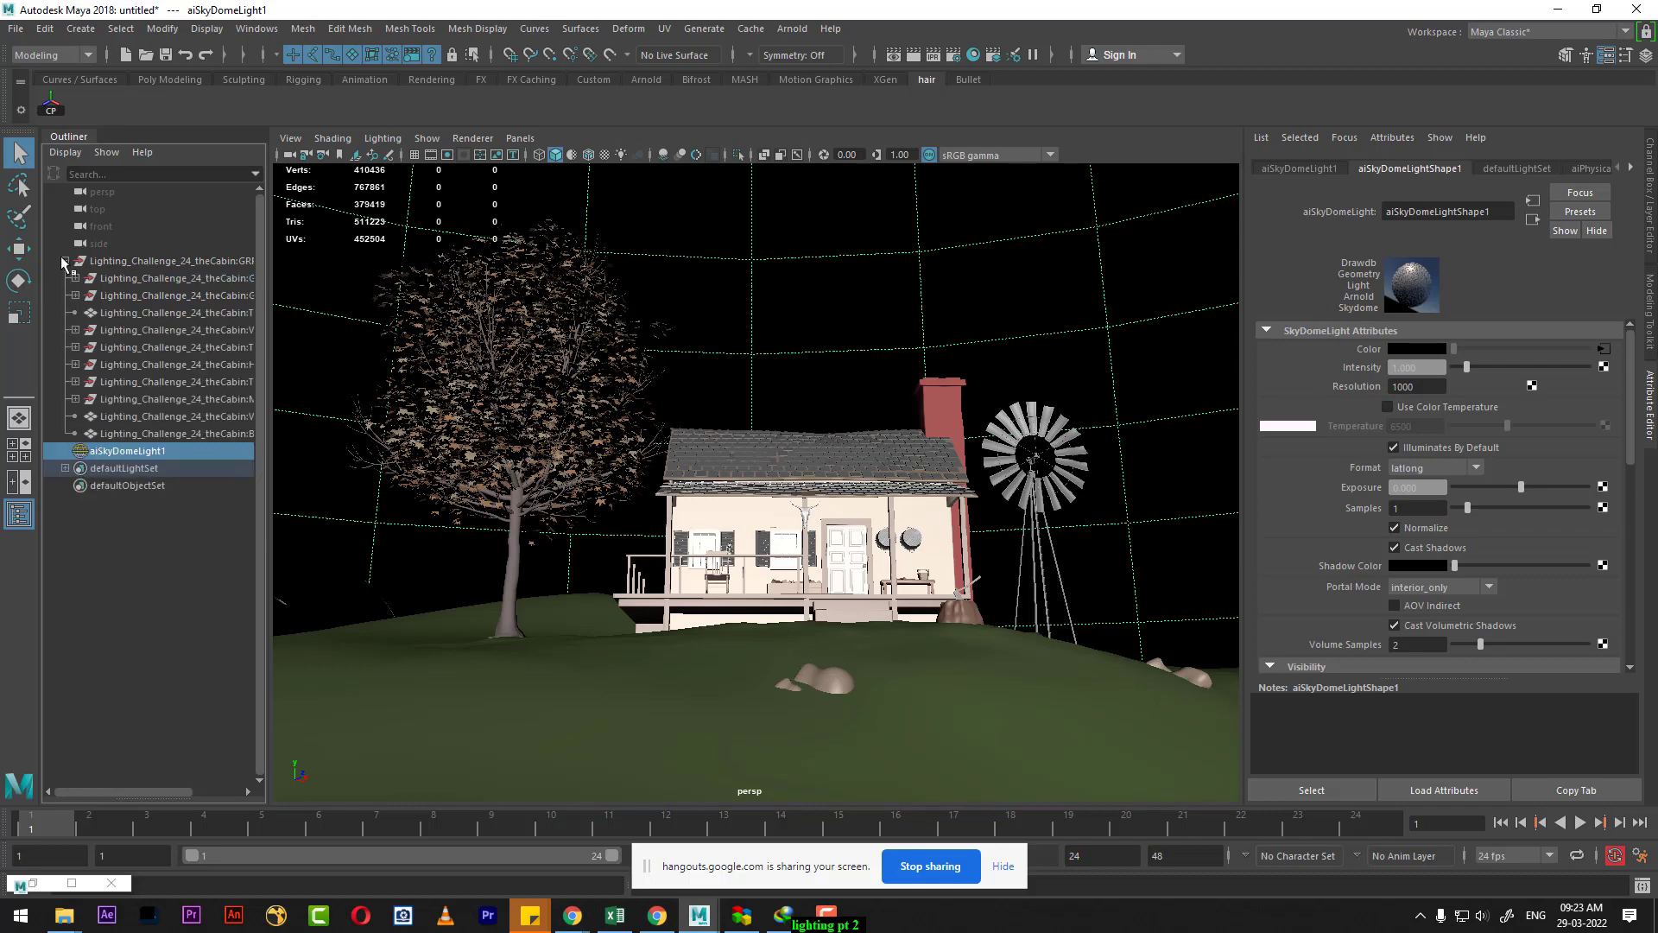
click(65, 261)
click(121, 382)
click(107, 281)
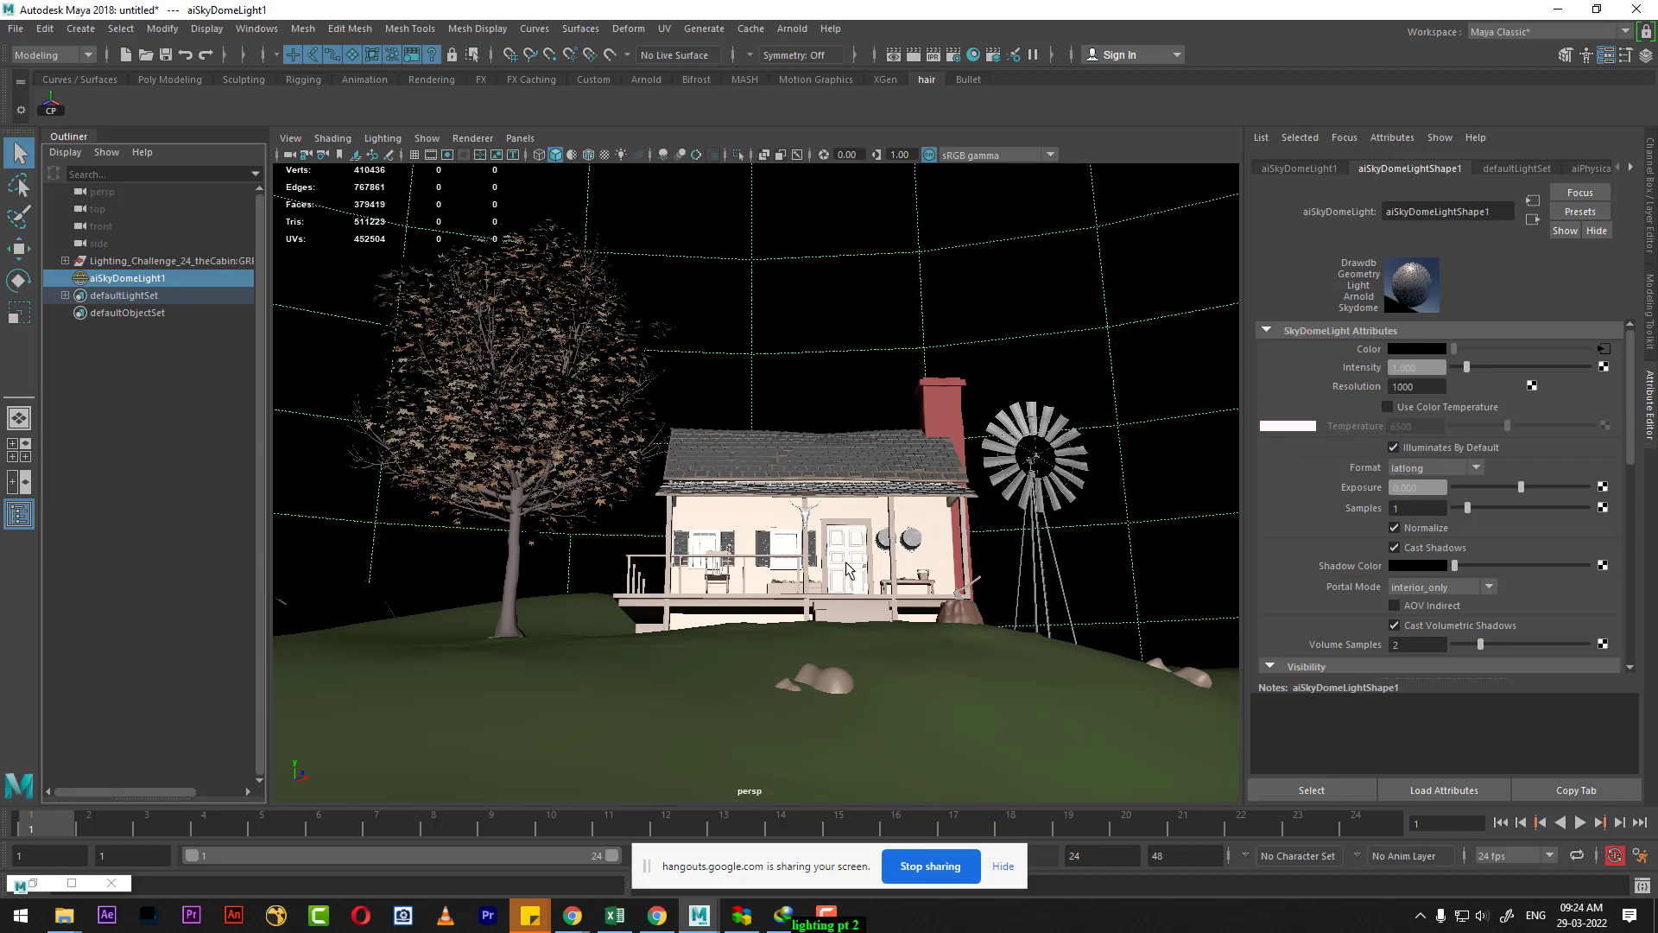
click(791, 29)
mouse_move(809, 116)
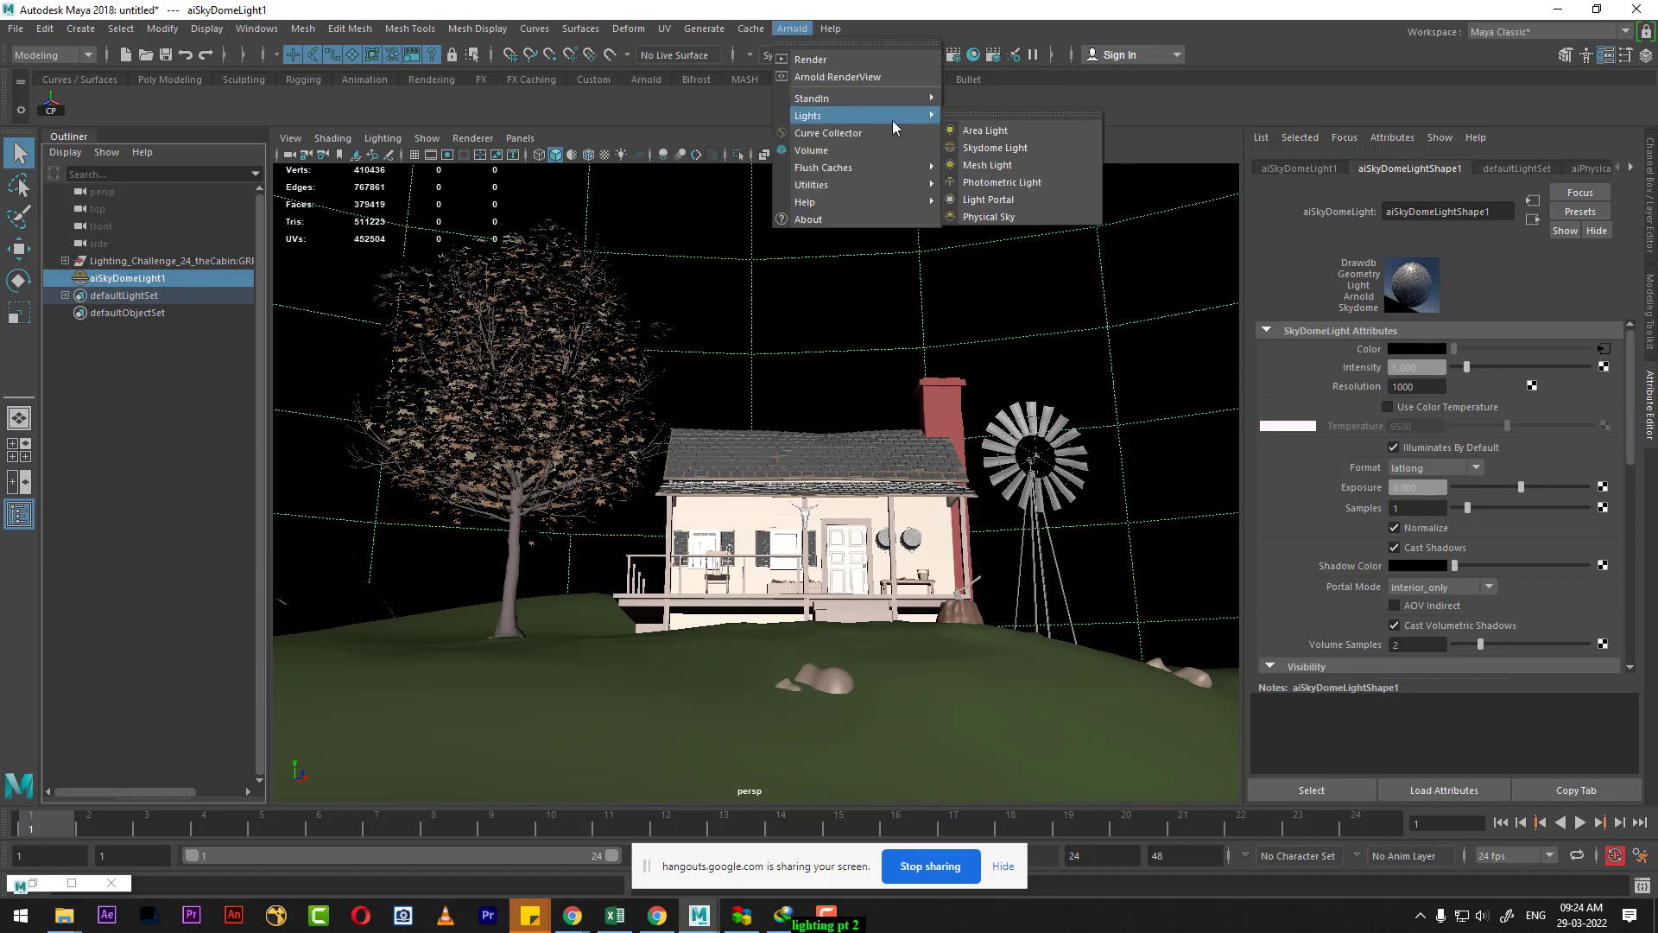
Start a live Arnold RenderView render through perspShape and show aiPhysicalSky1's attributes
click(883, 74)
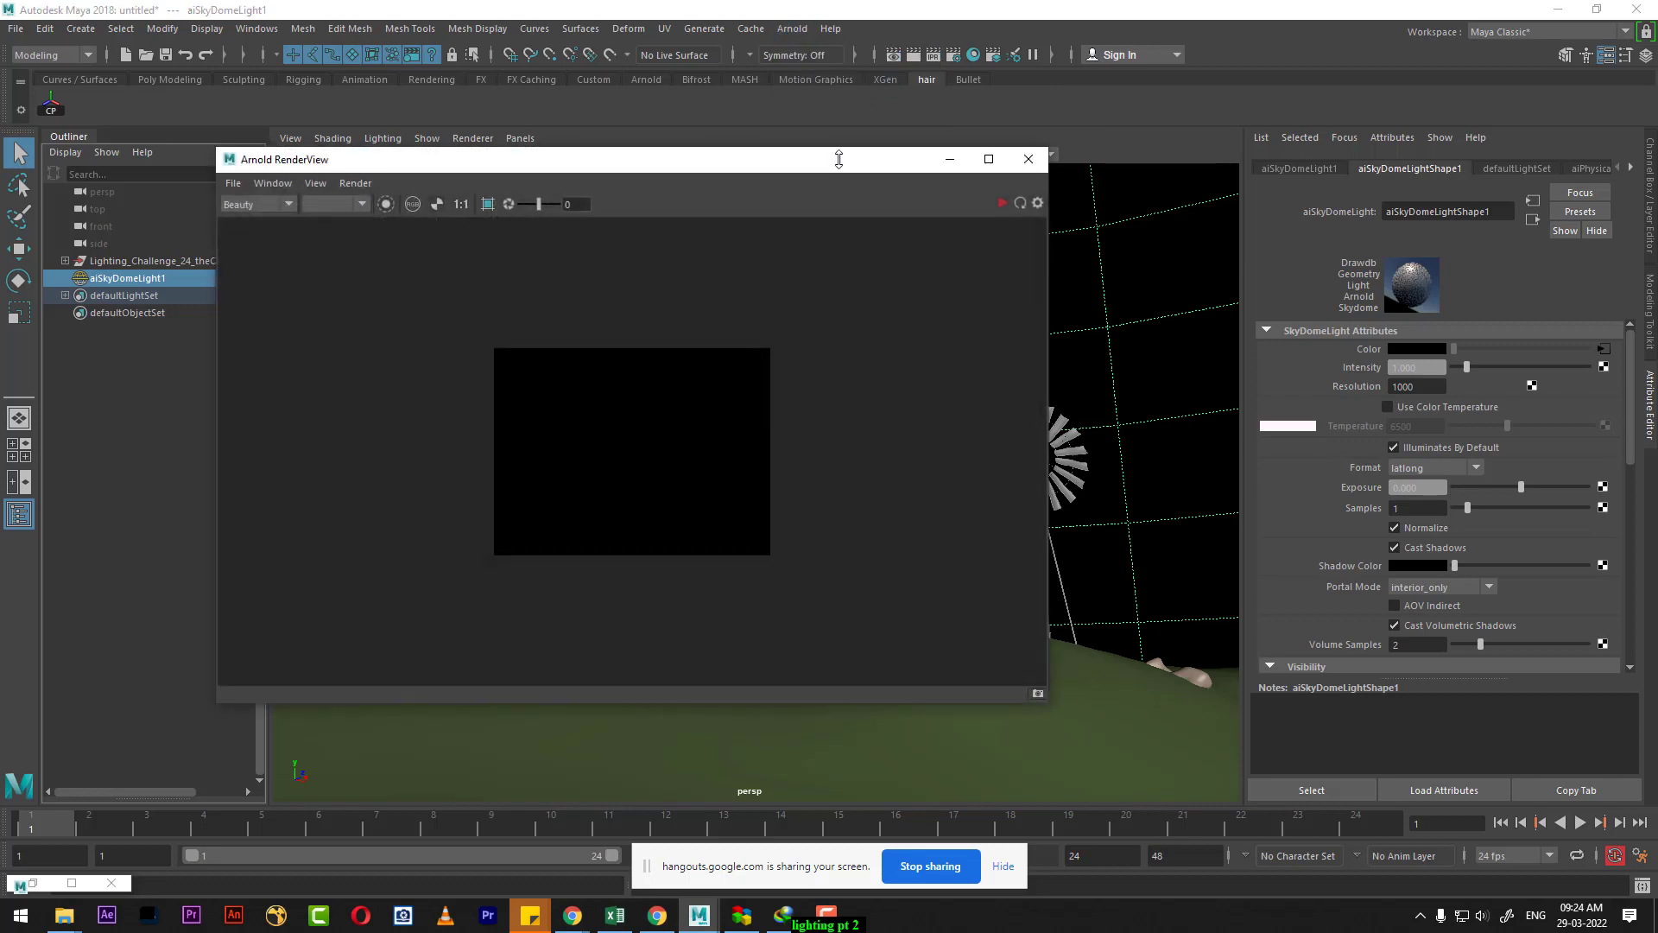
click(1000, 207)
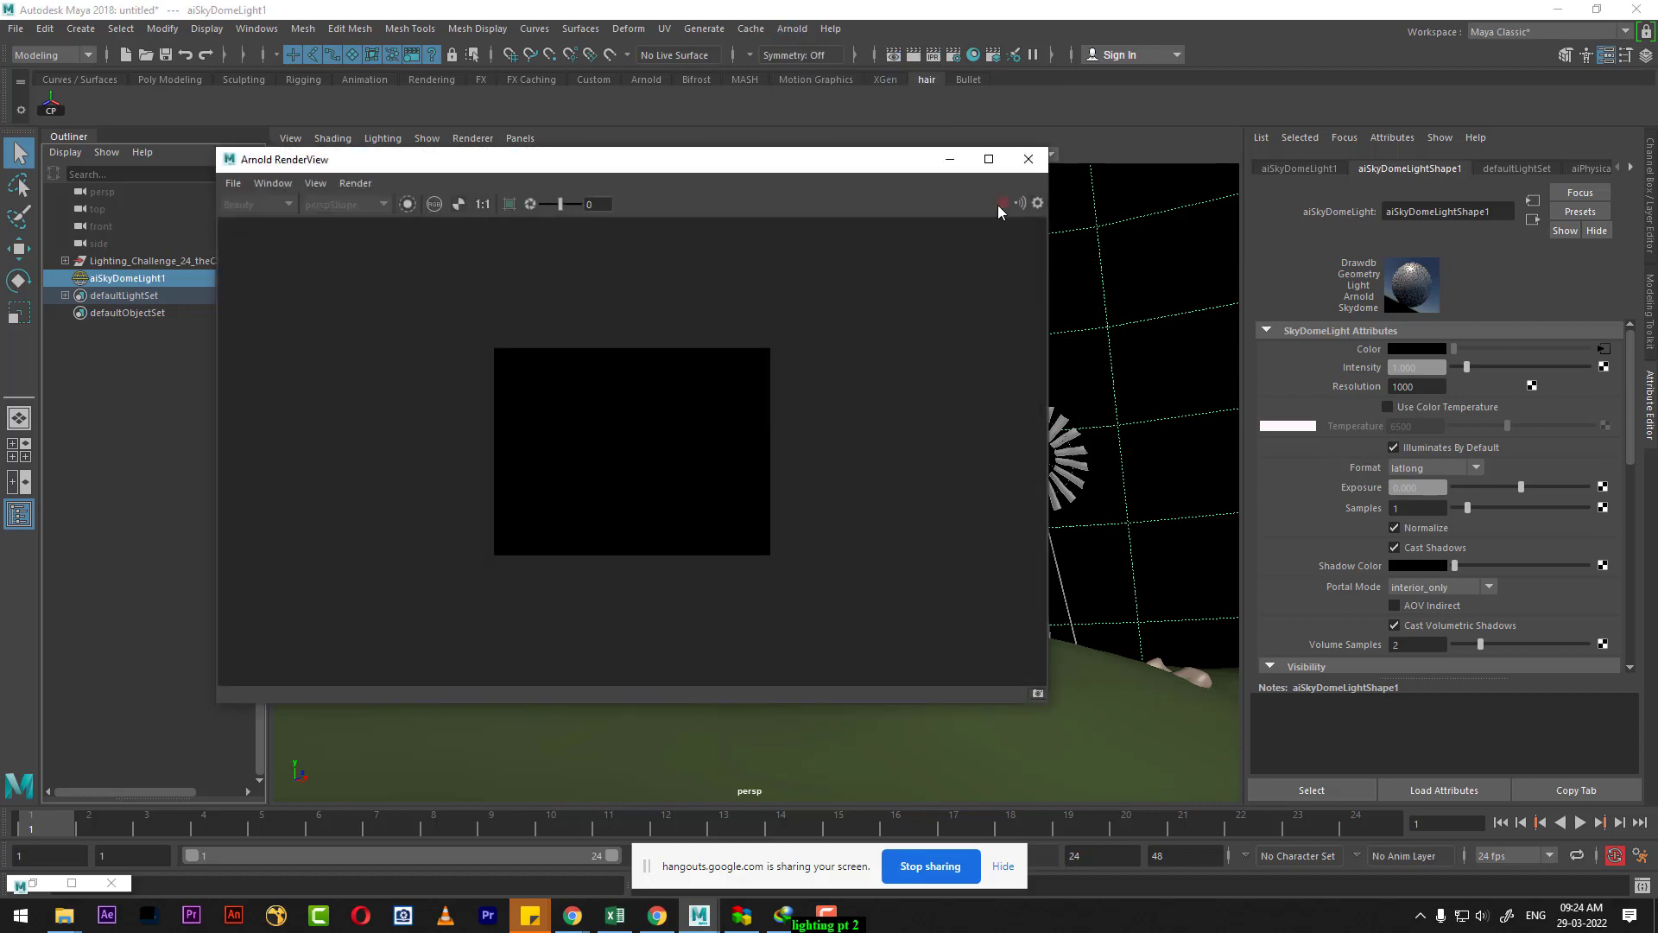
drag(789, 170, 693, 170)
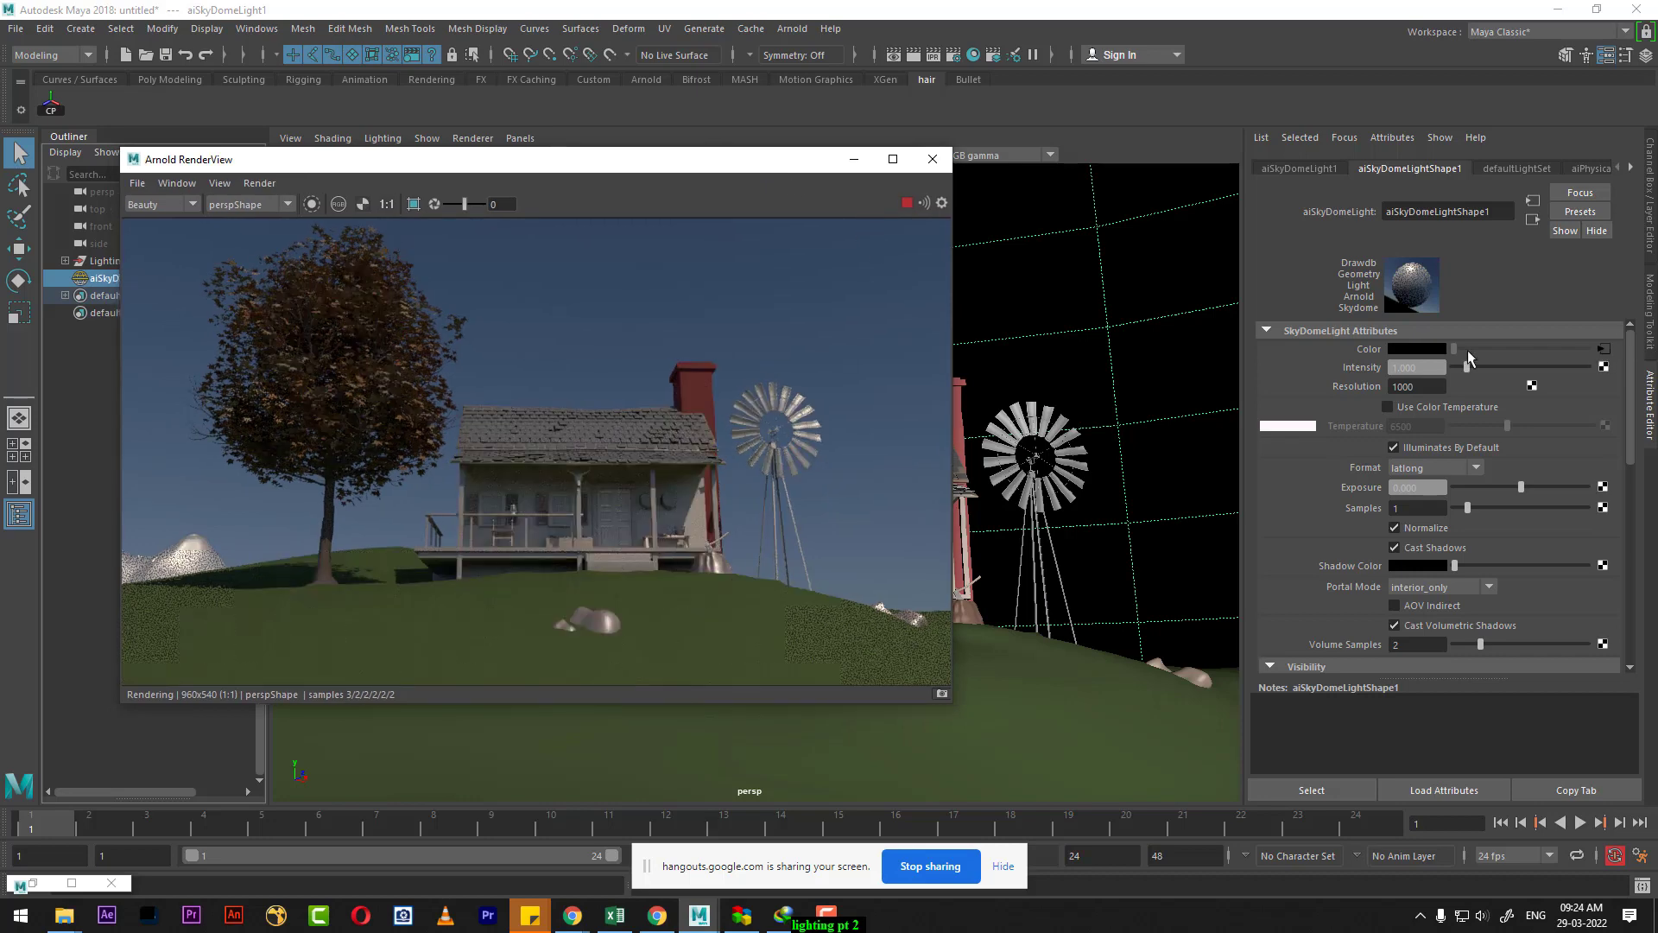
click(1604, 349)
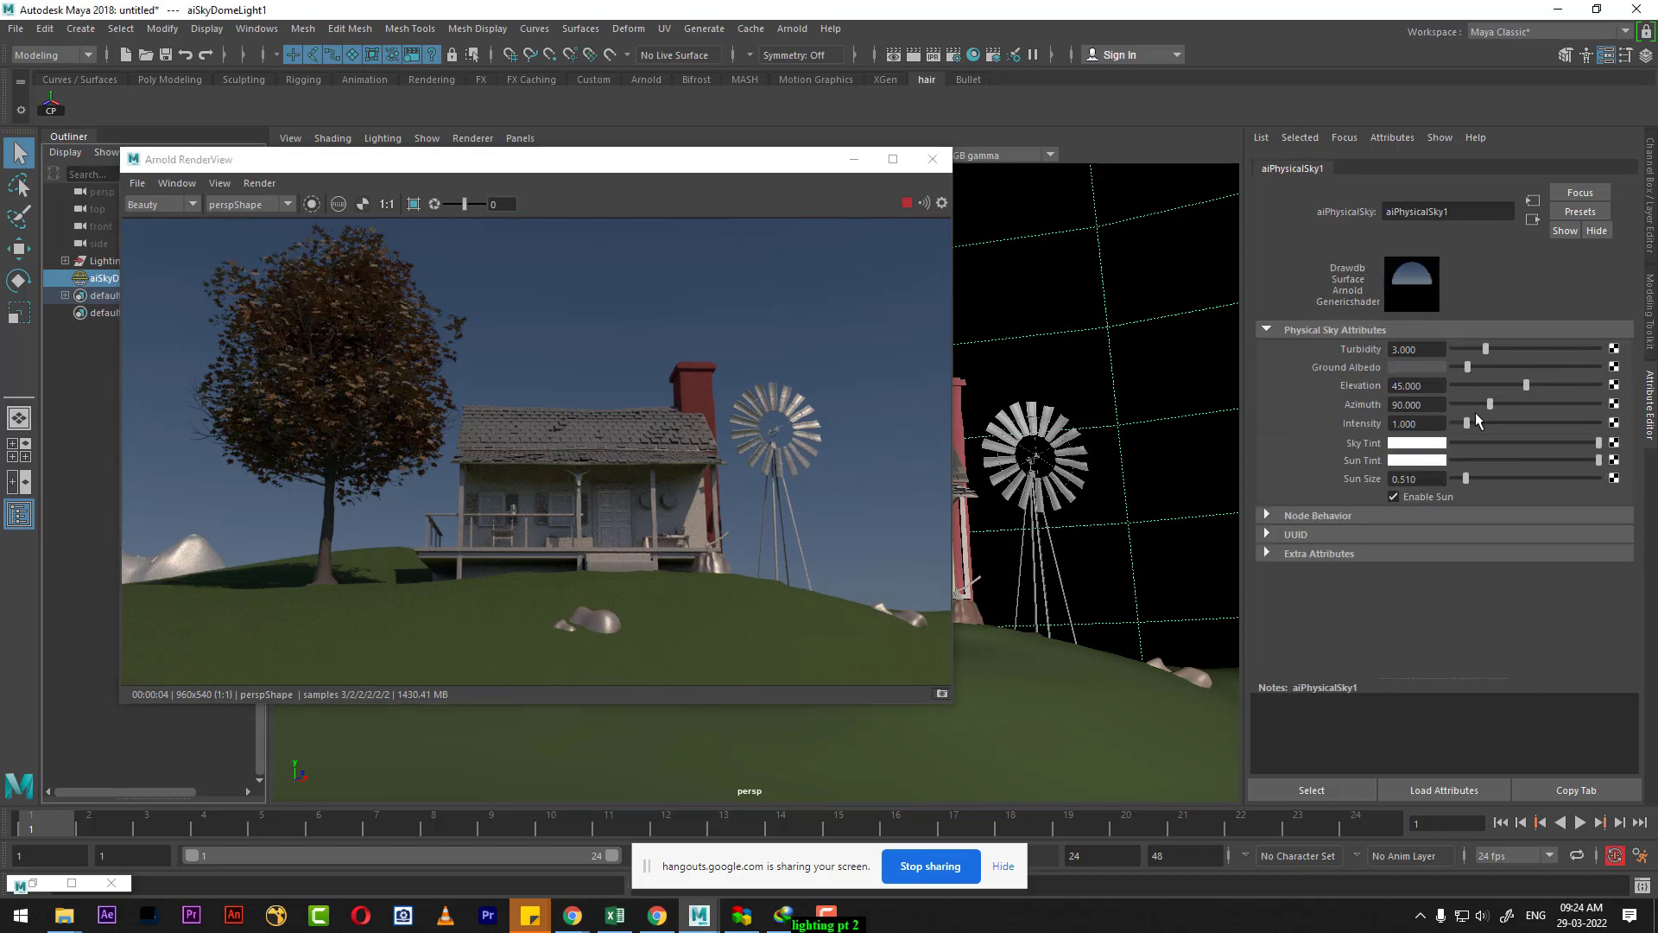
Set the Physical Sky Intensity to 3
click(1433, 423)
text(2)
key(Return)
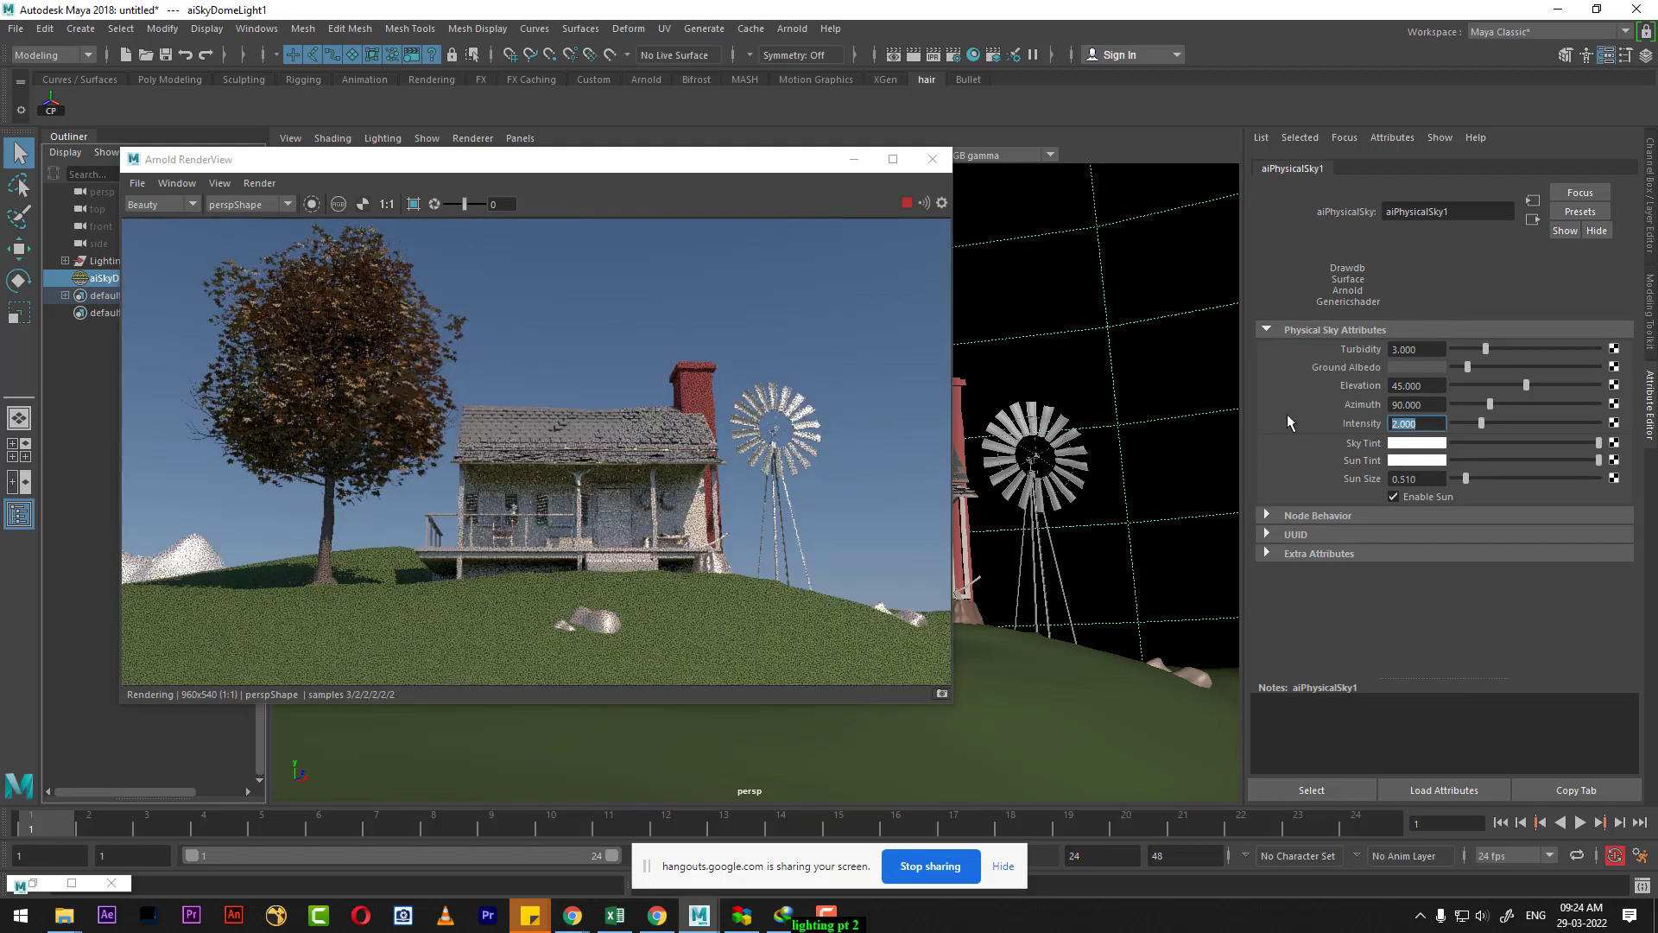
text(3)
key(Return)
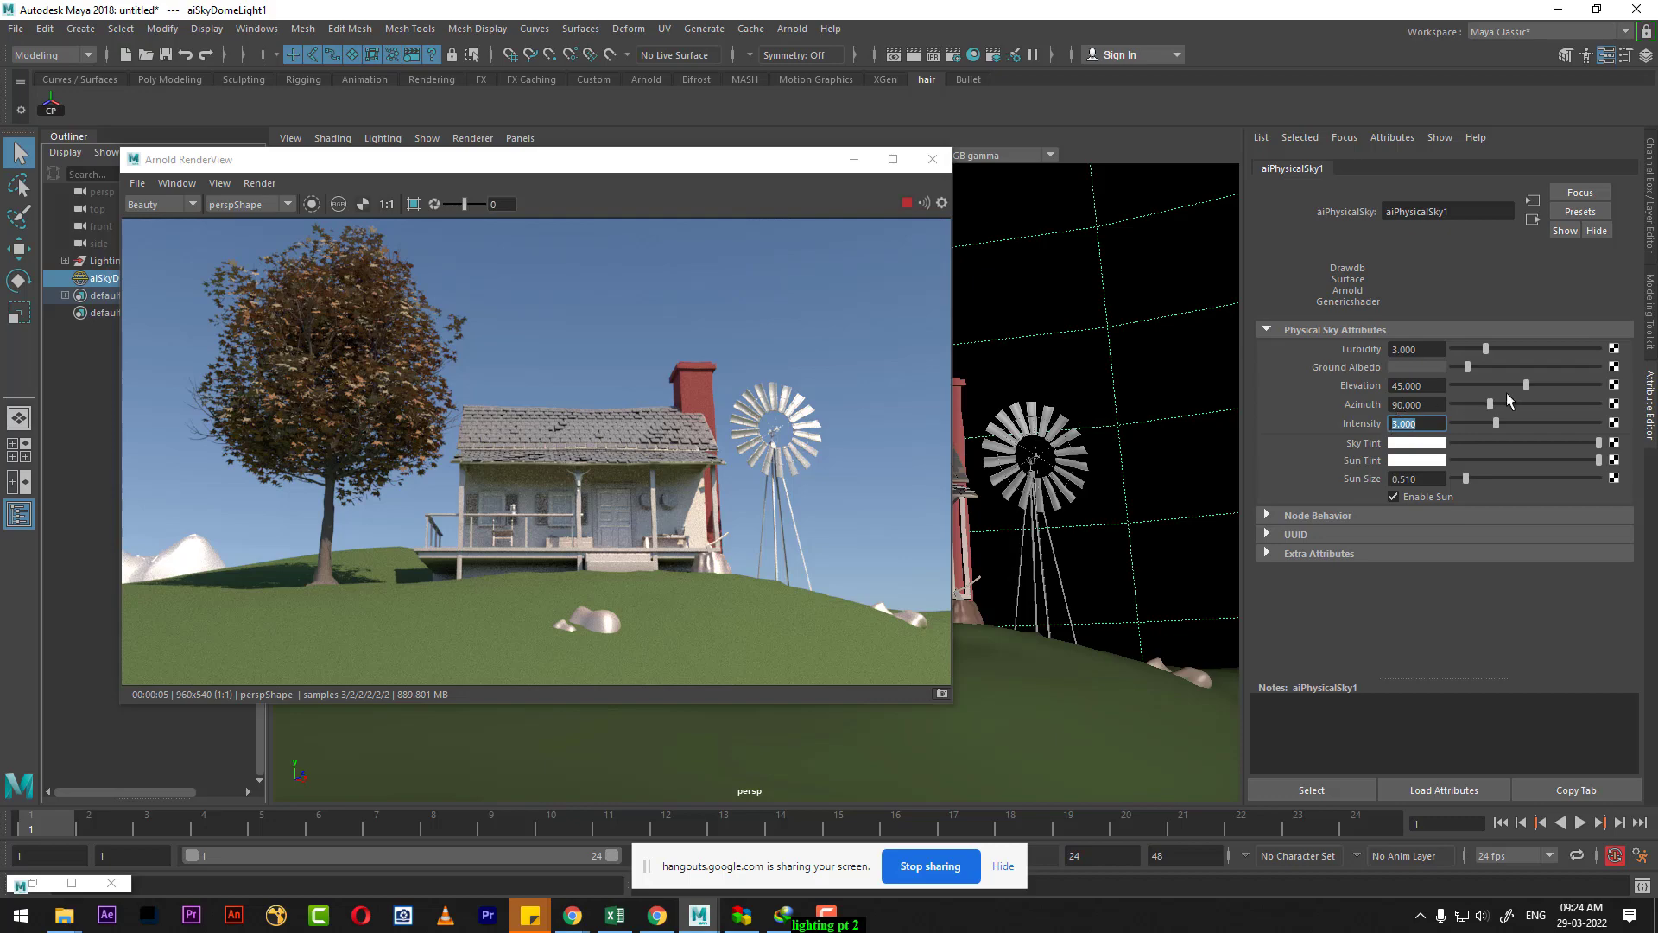
Drag the sun Elevation down to 0 for a dusky sunset look
drag(1526, 382, 1442, 385)
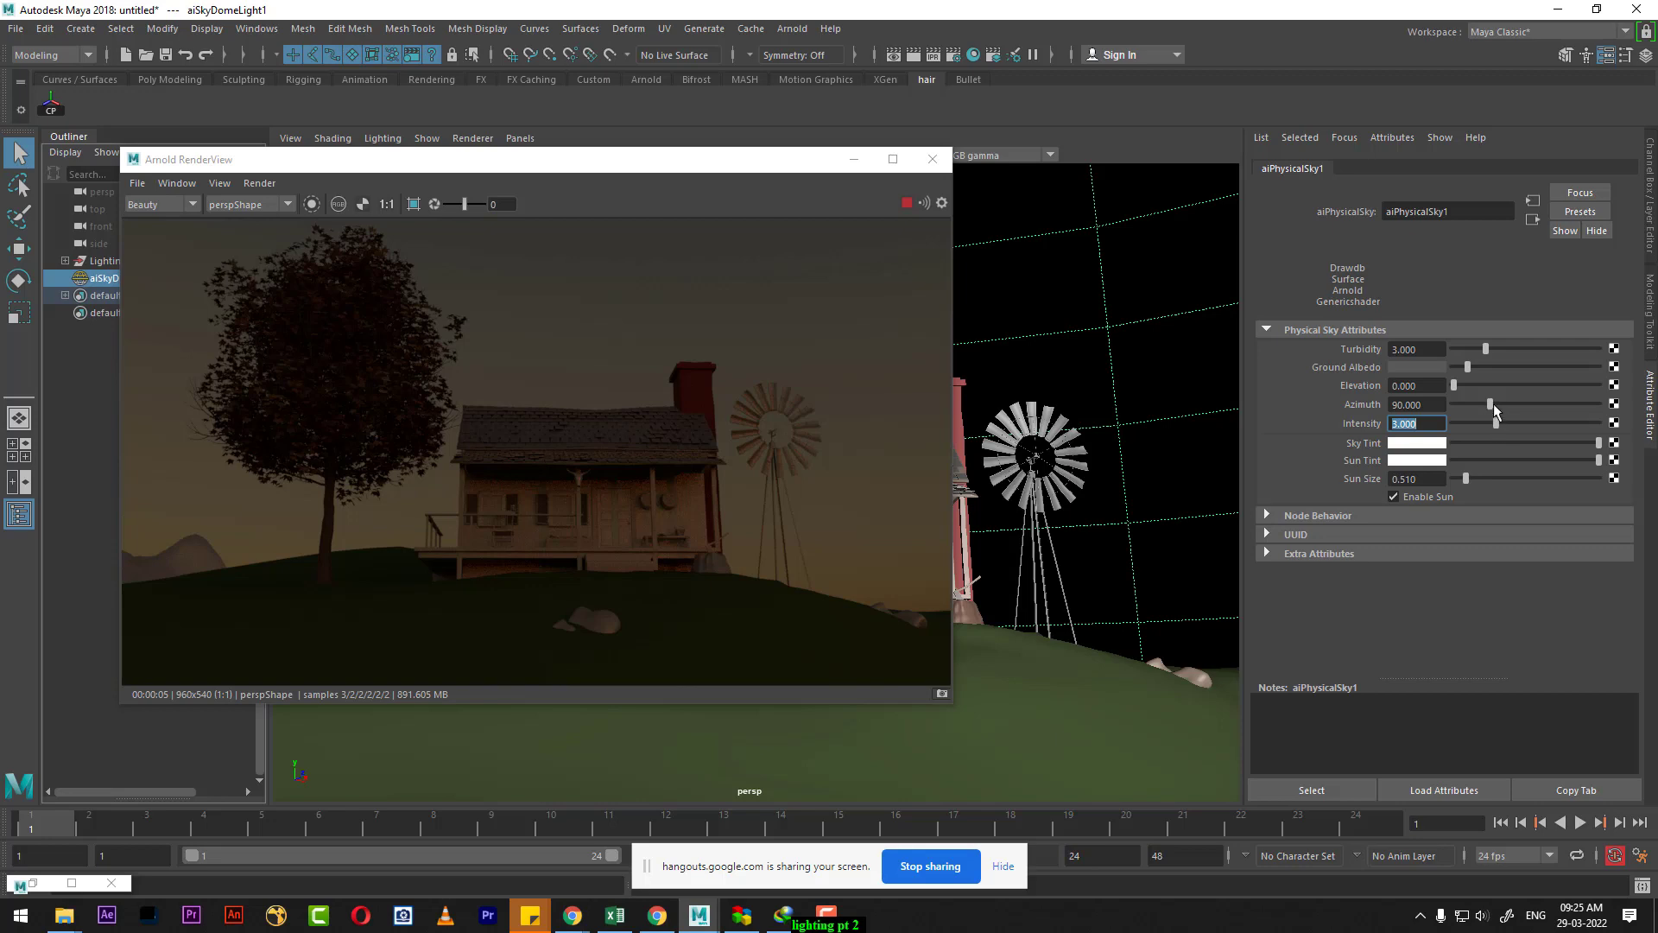
drag(1456, 383, 1458, 382)
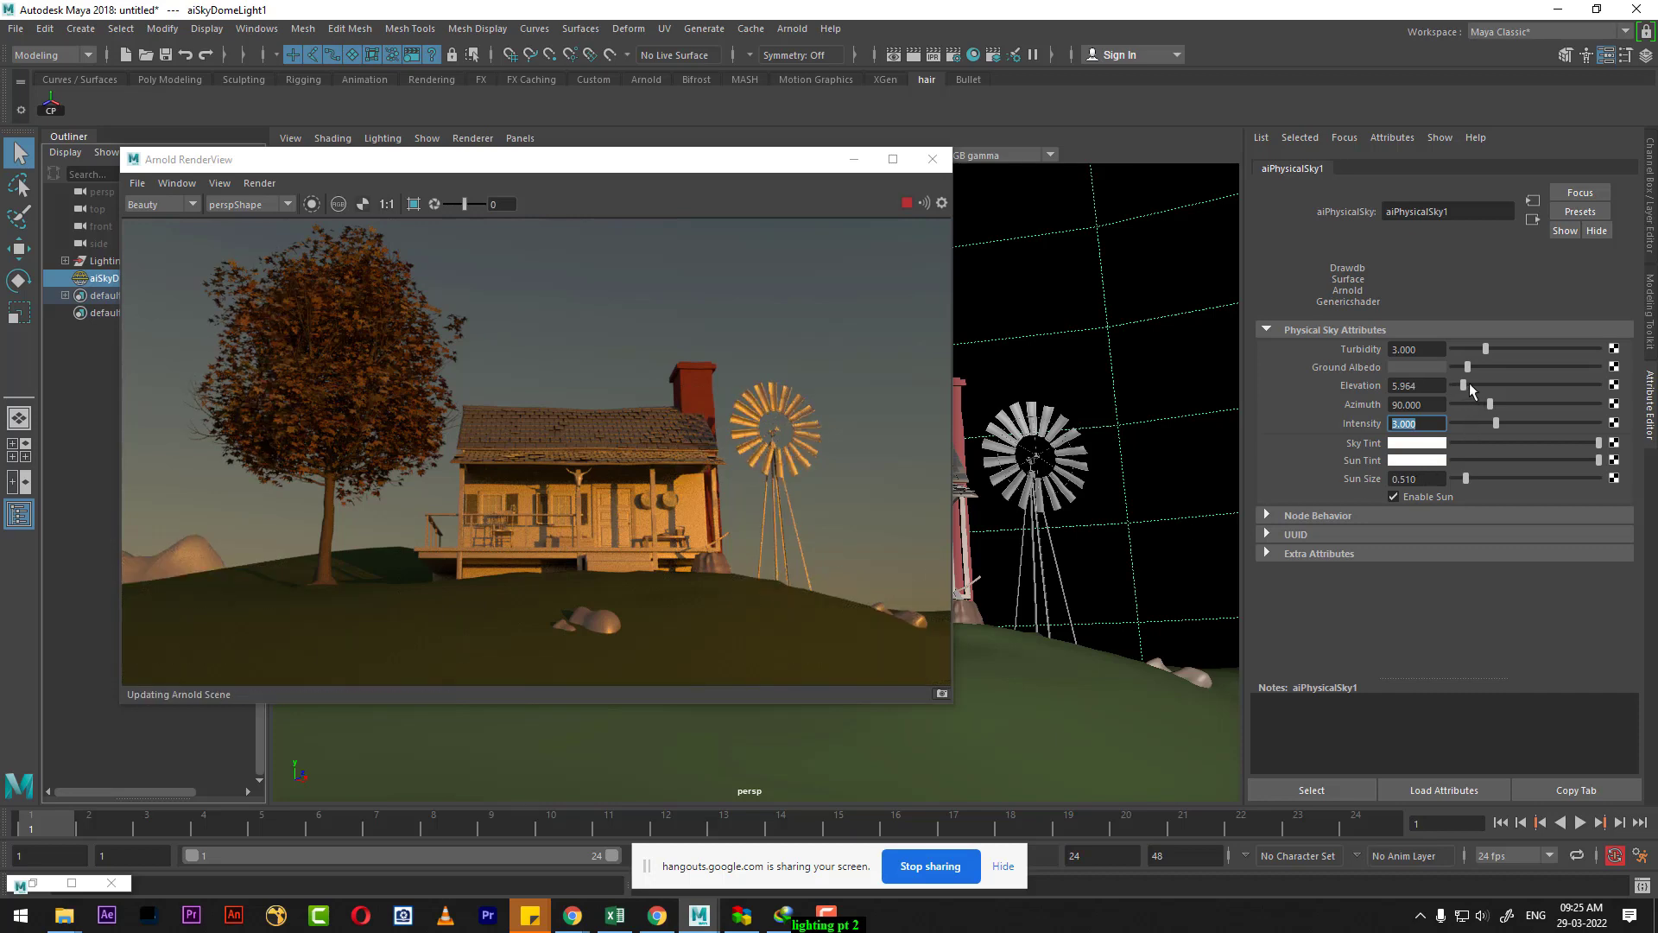
drag(1470, 382, 1443, 383)
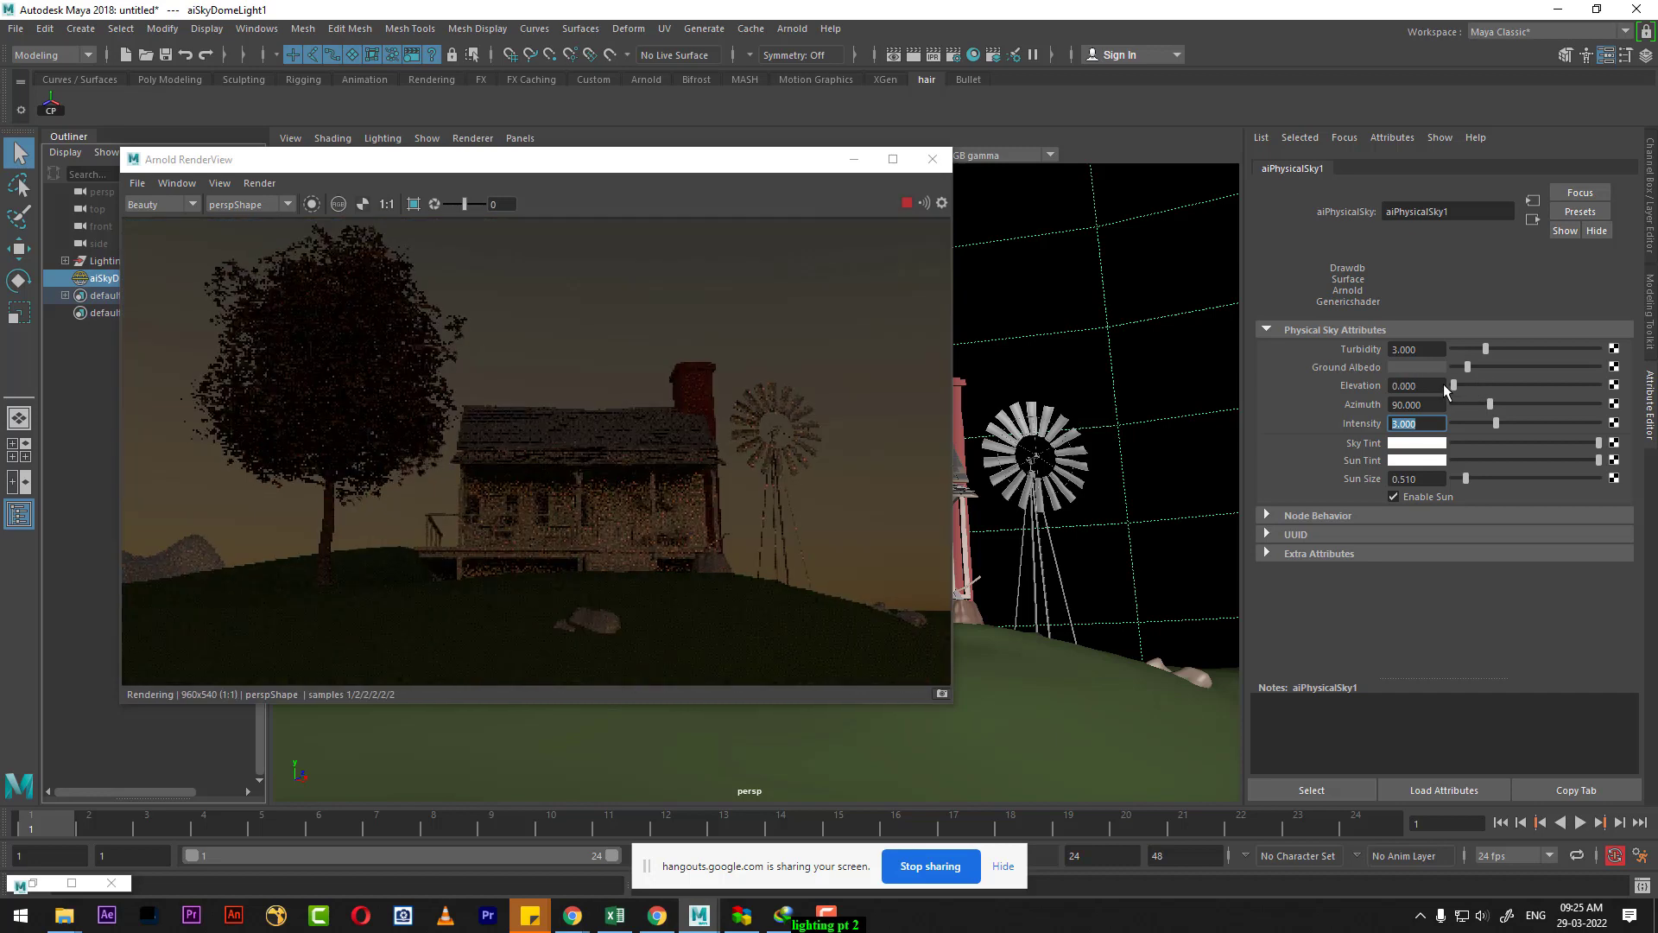
click(1001, 866)
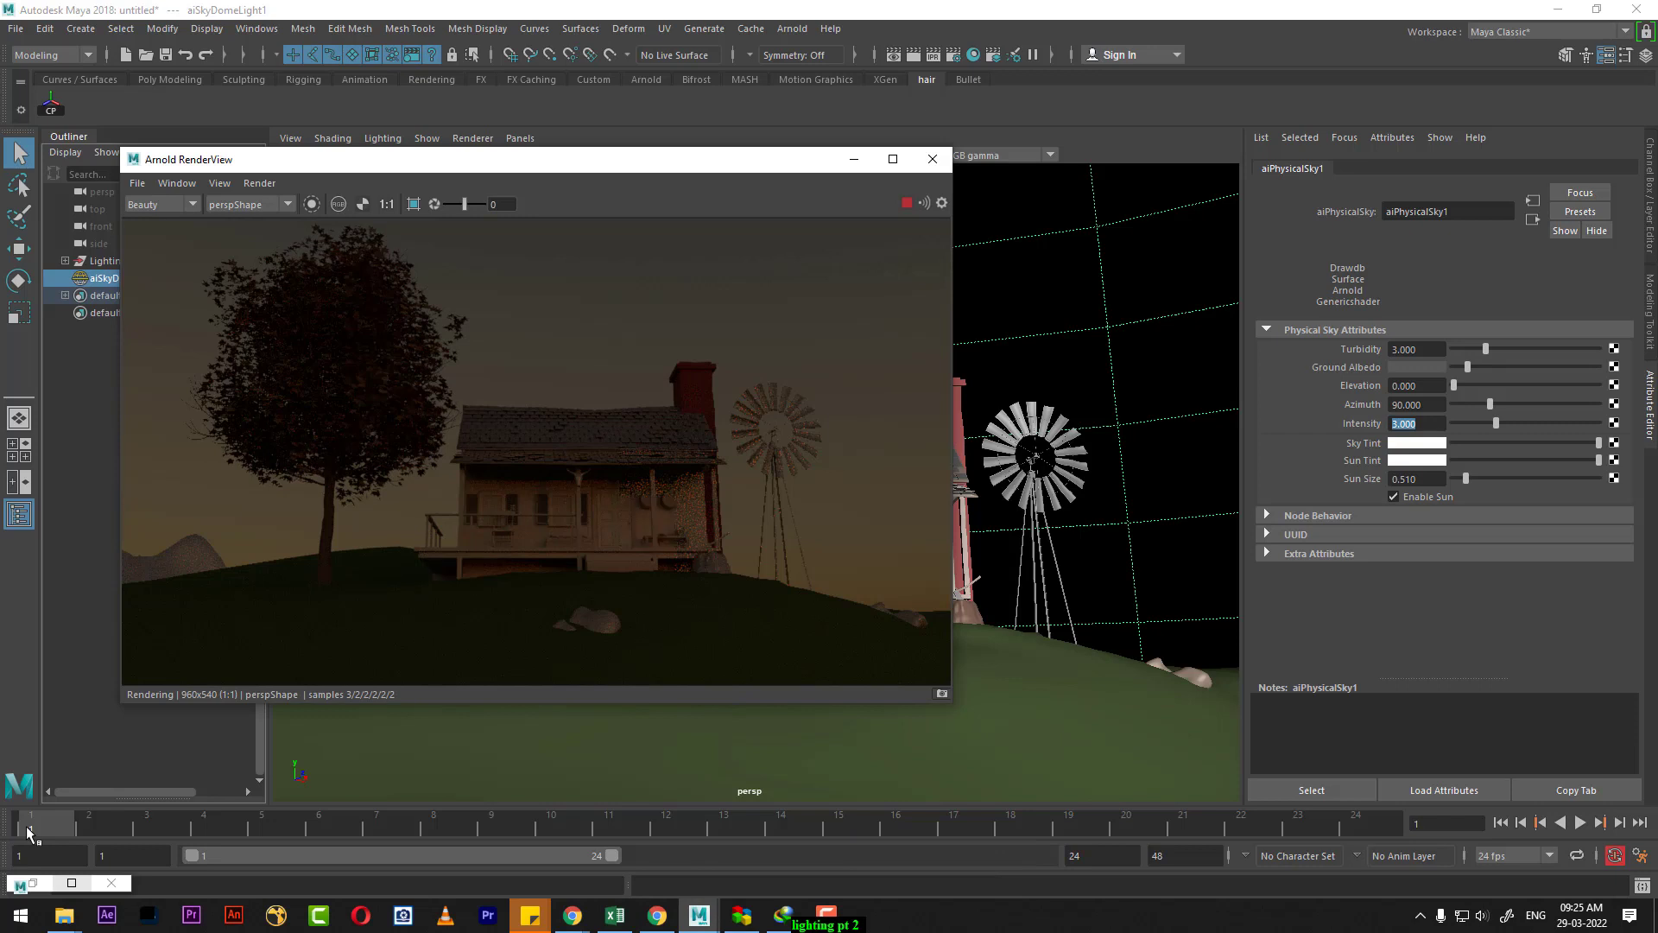
Key the Elevation at 0 on frame 1 and extend the timeline end to 100
right_click(1360, 387)
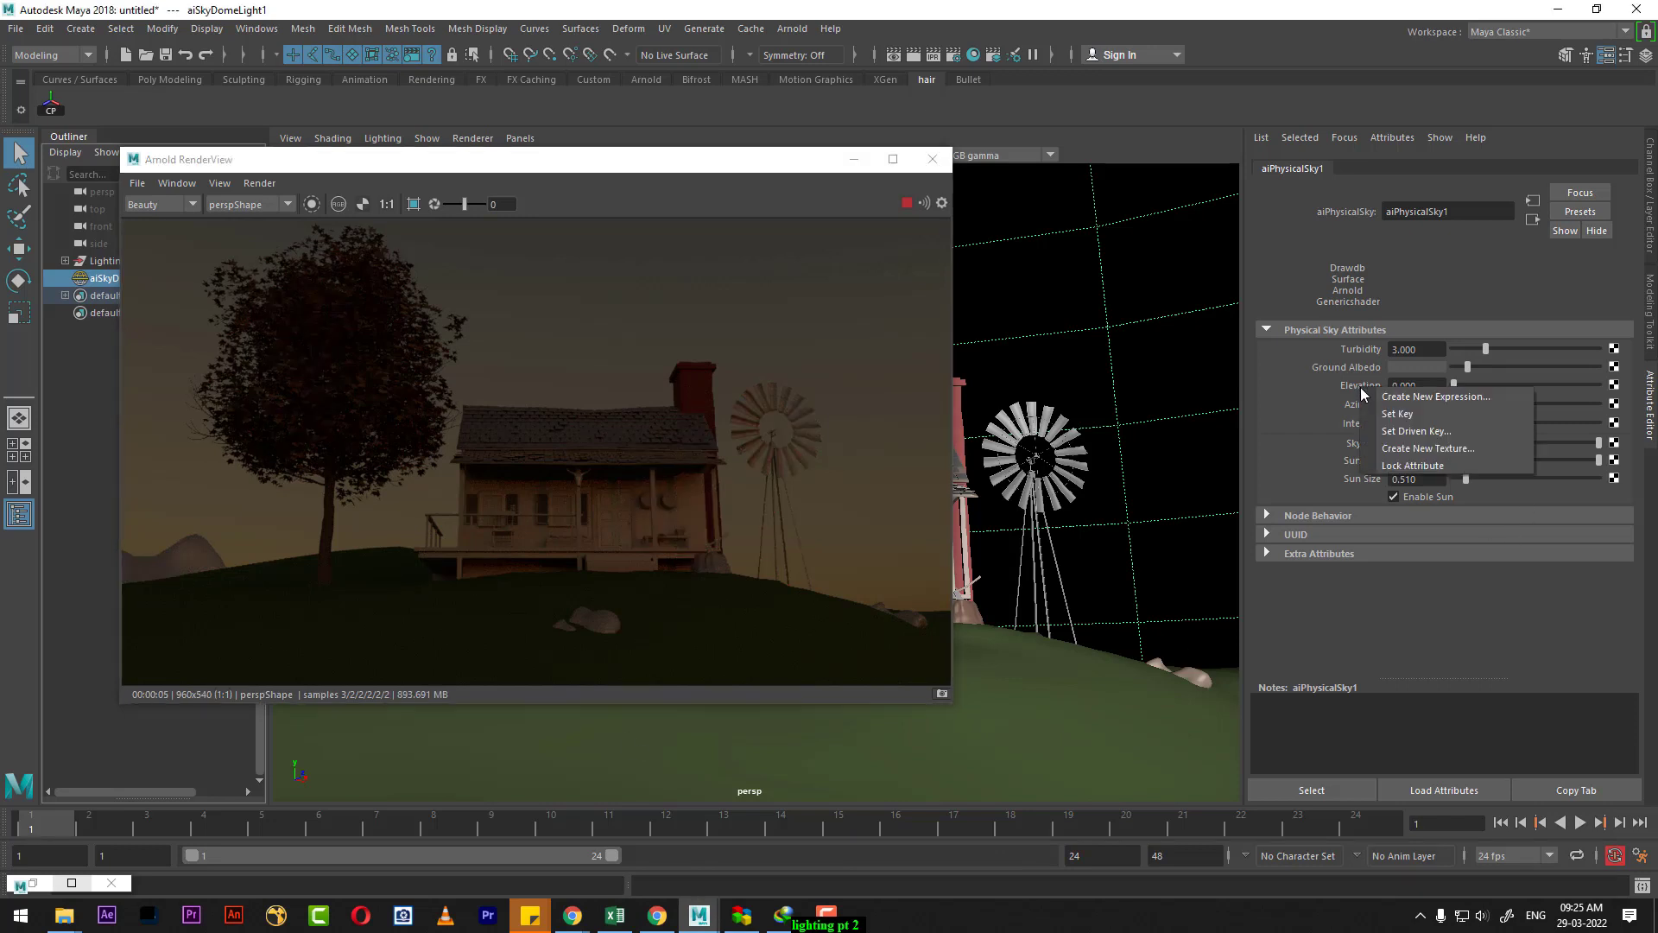
click(1400, 414)
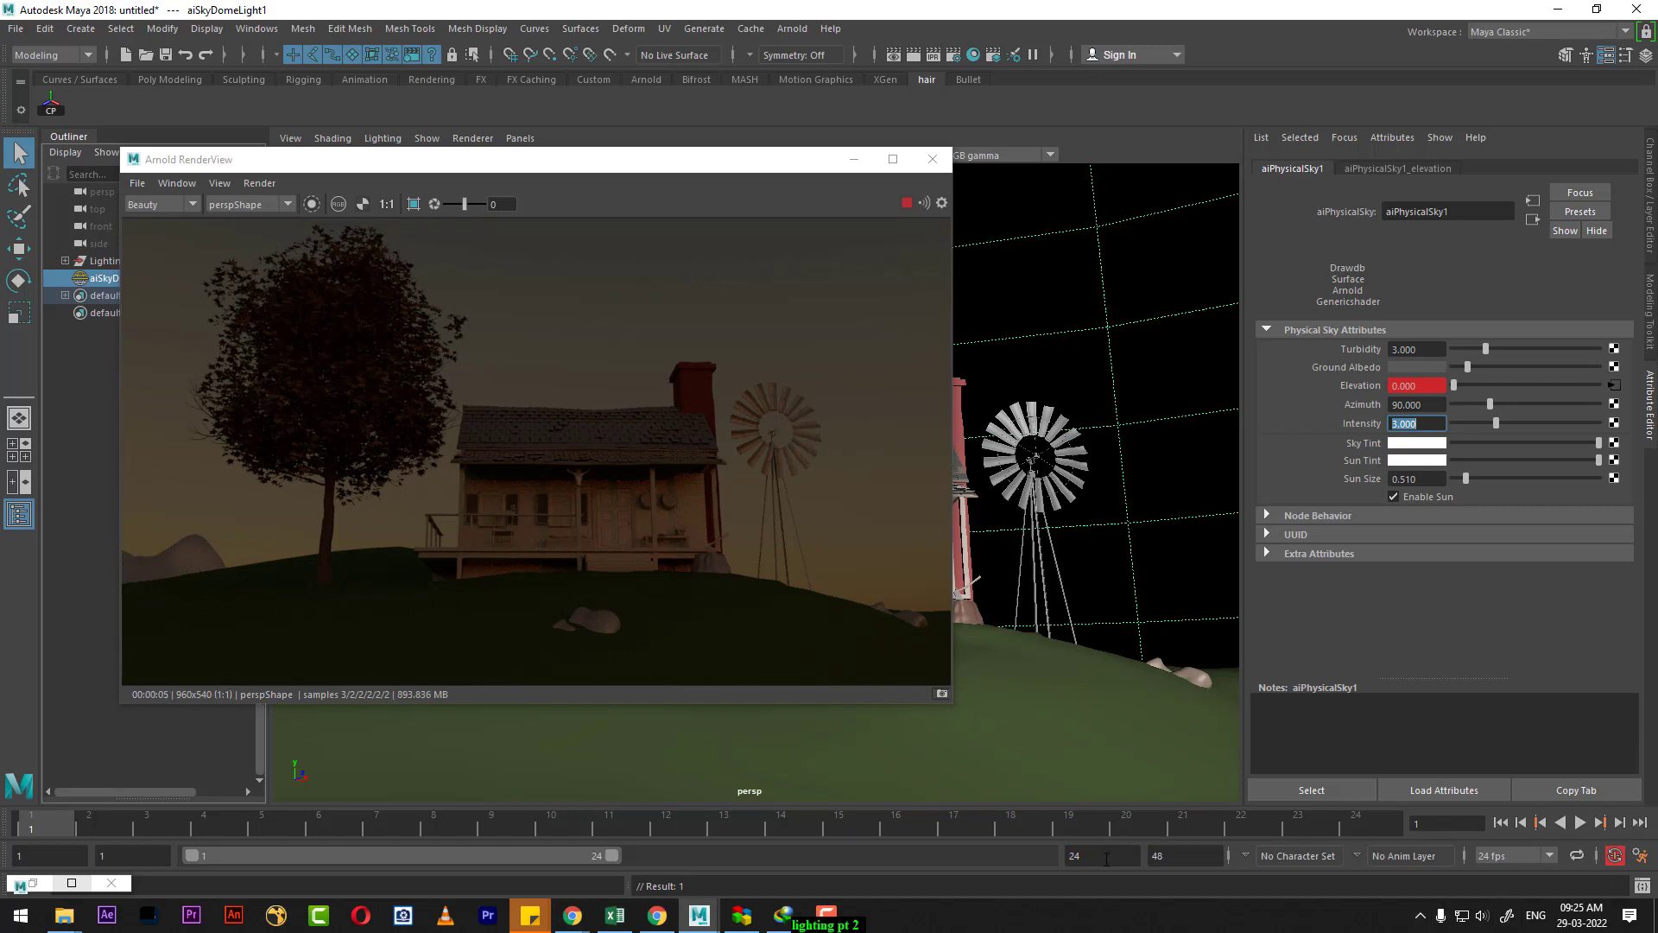
drag(1106, 855, 969, 829)
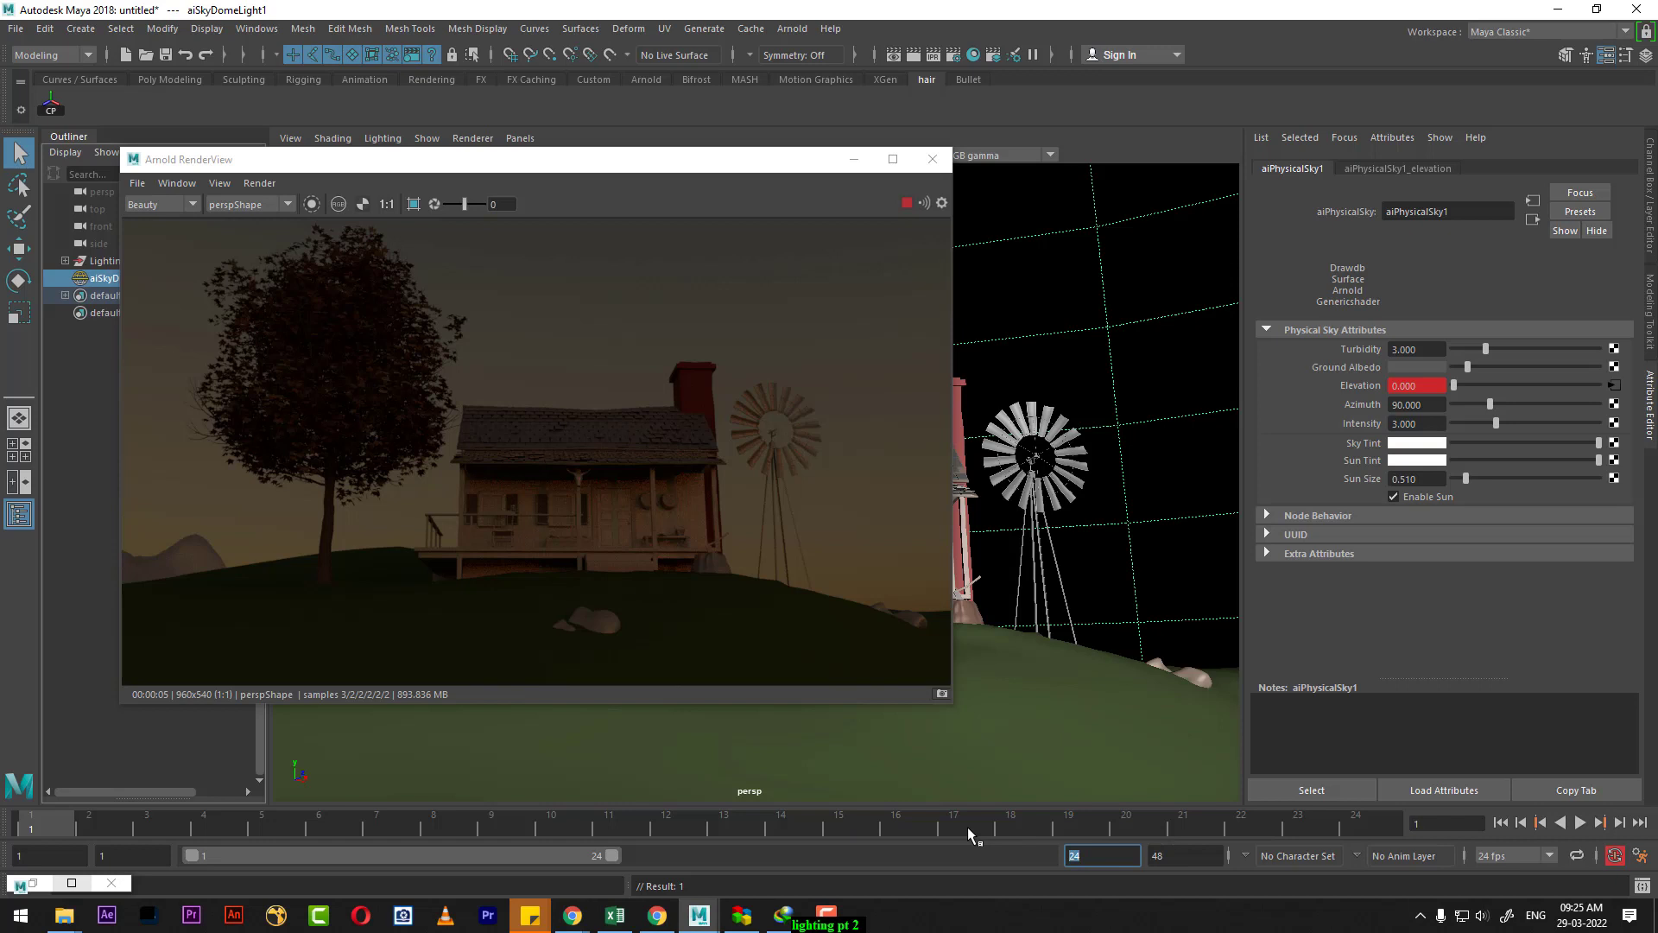
text(100)
key(Return)
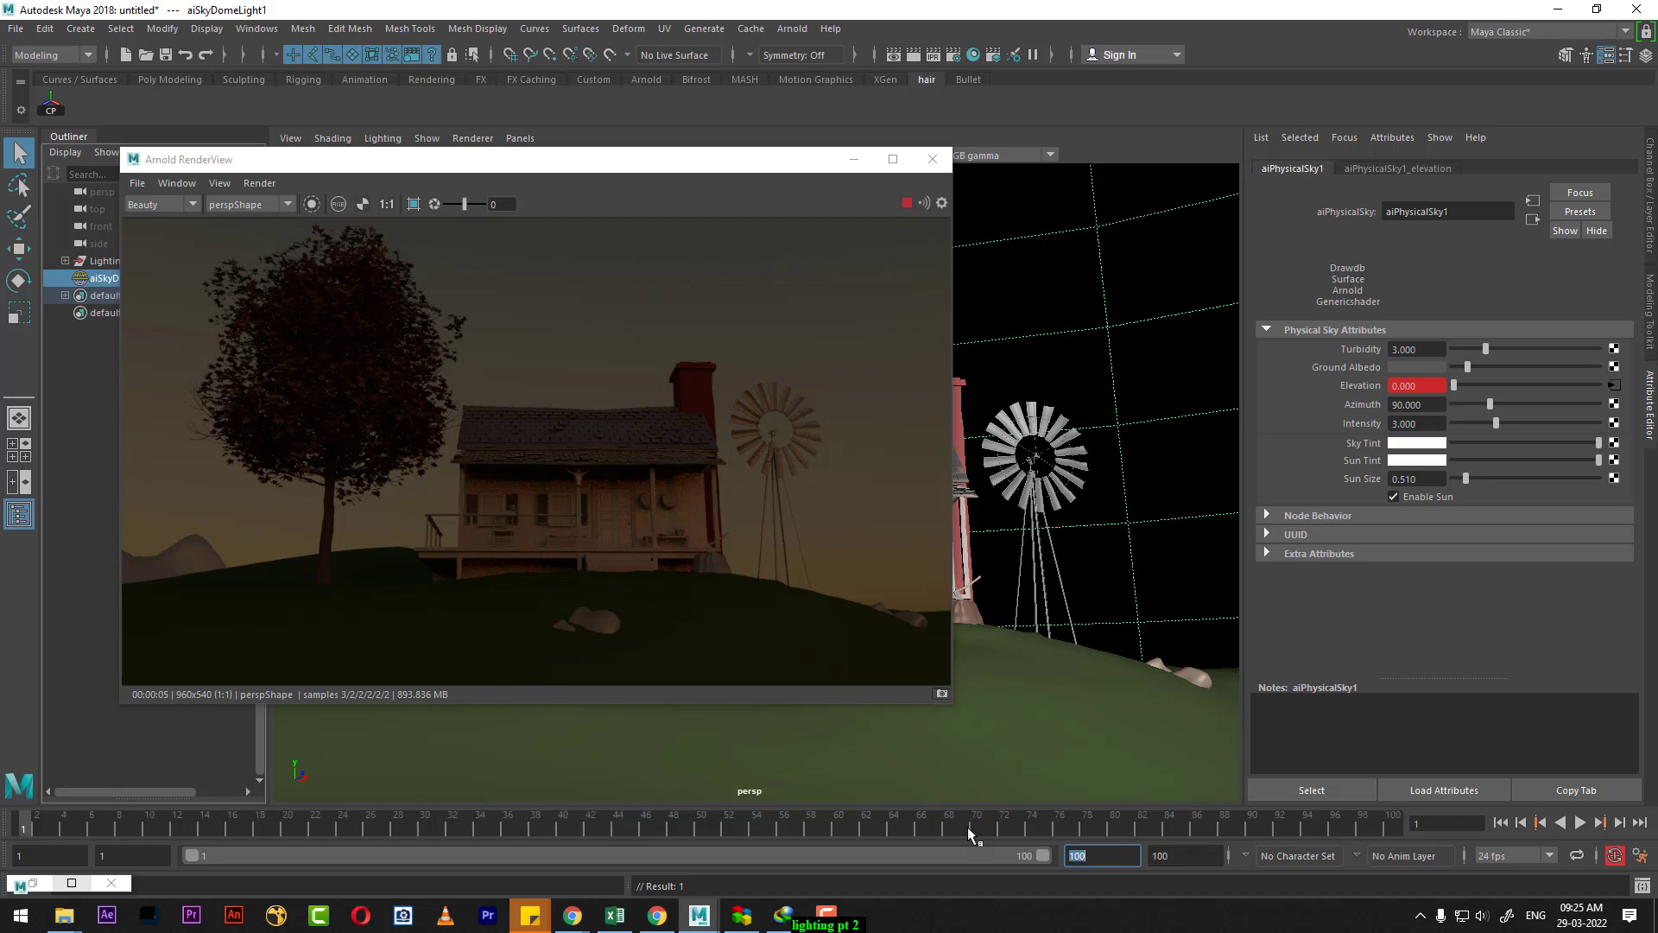
At frame 100, set the sky Elevation to 180
click(1640, 822)
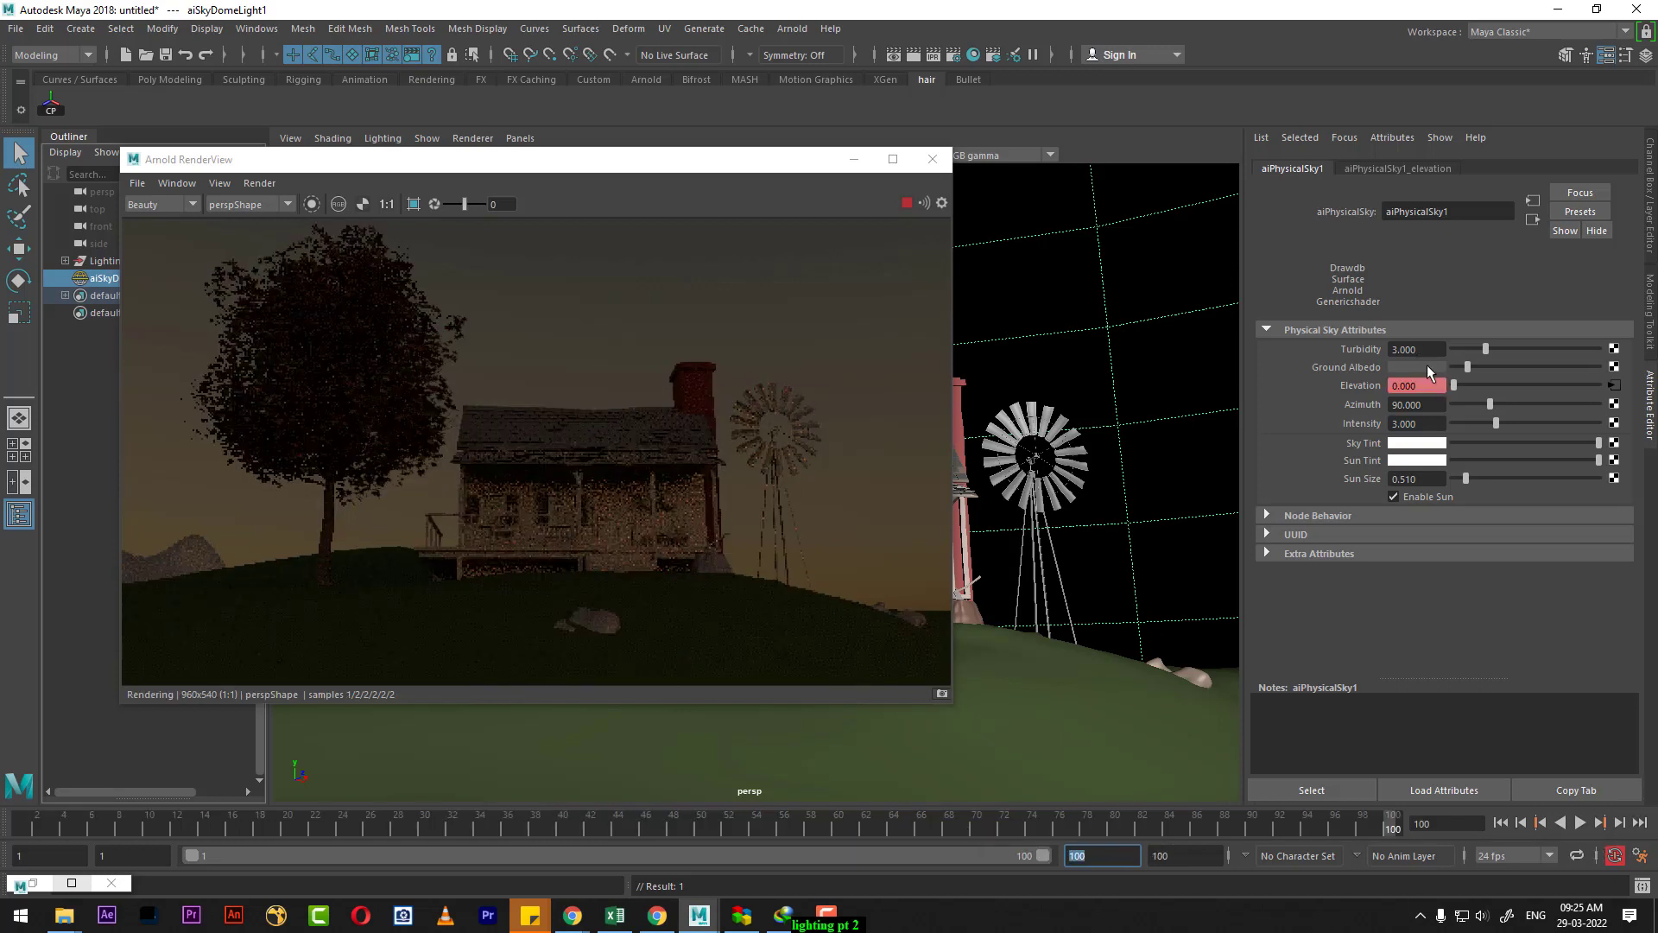
drag(1455, 385, 1600, 394)
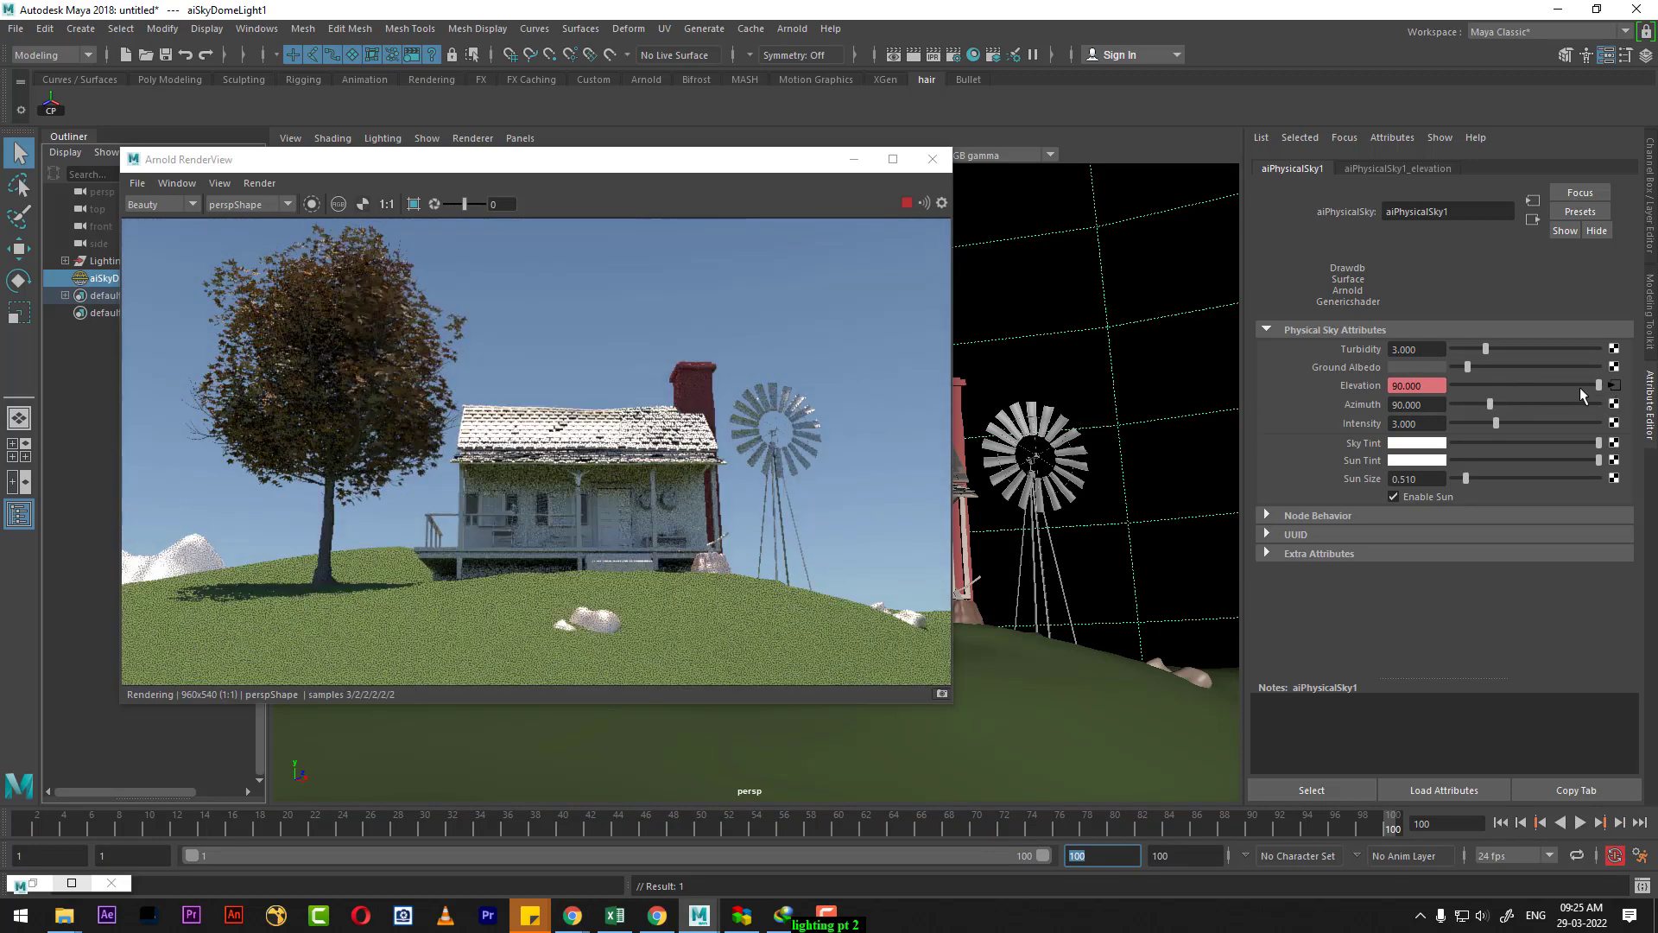
double_click(1397, 386)
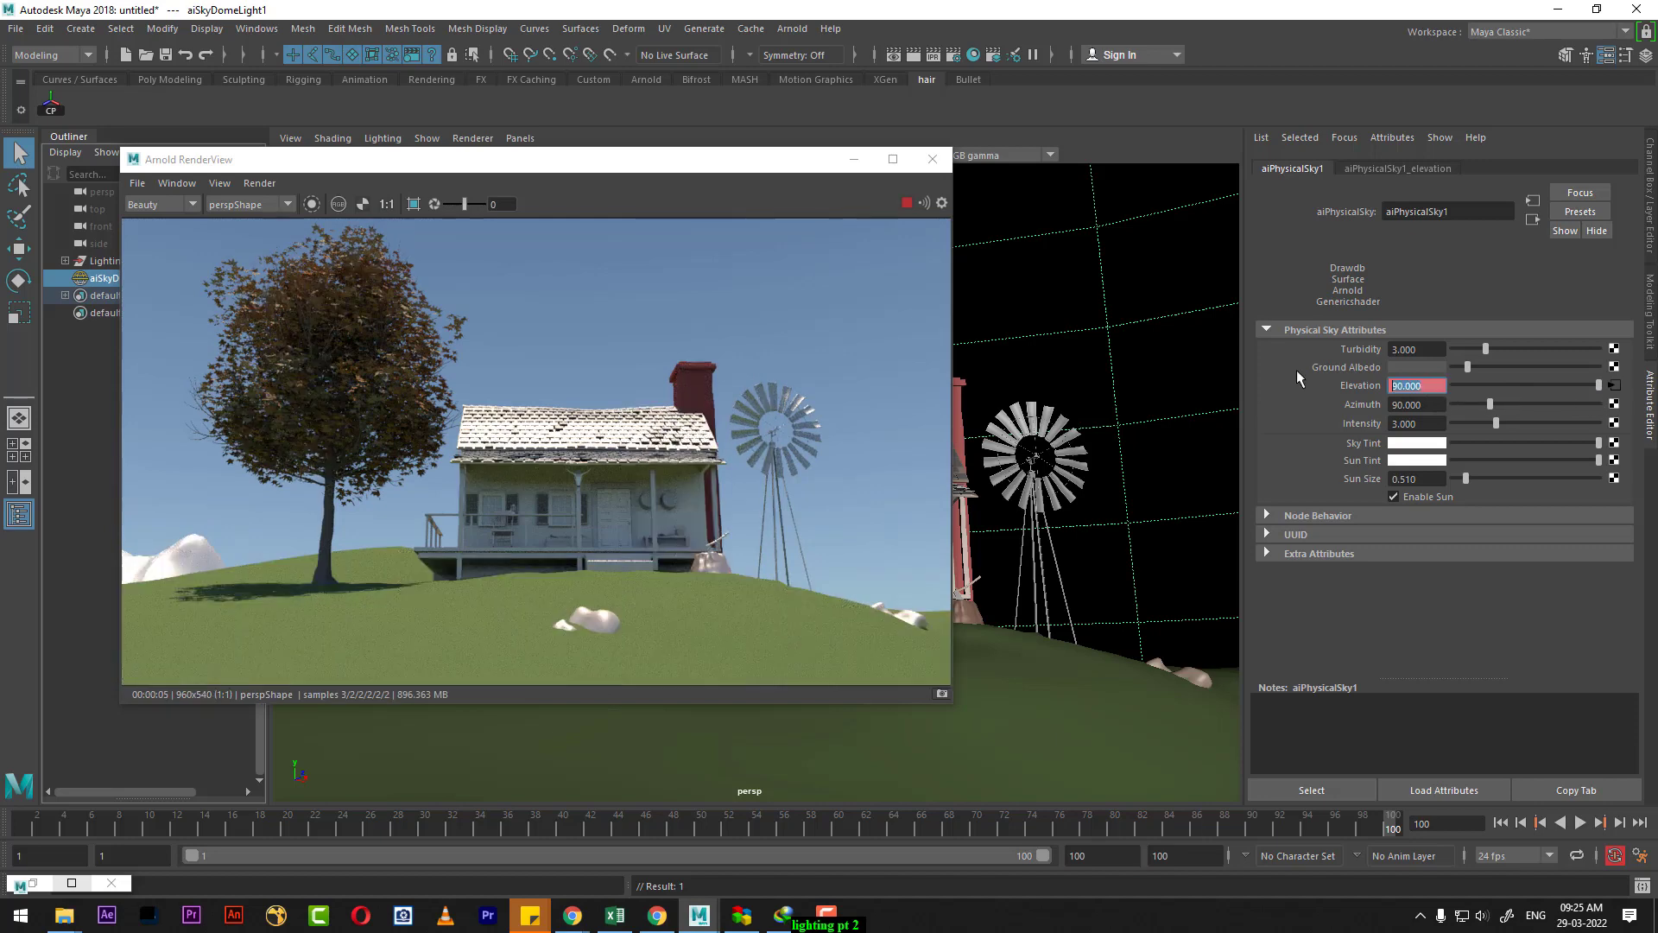
text(180)
key(Return)
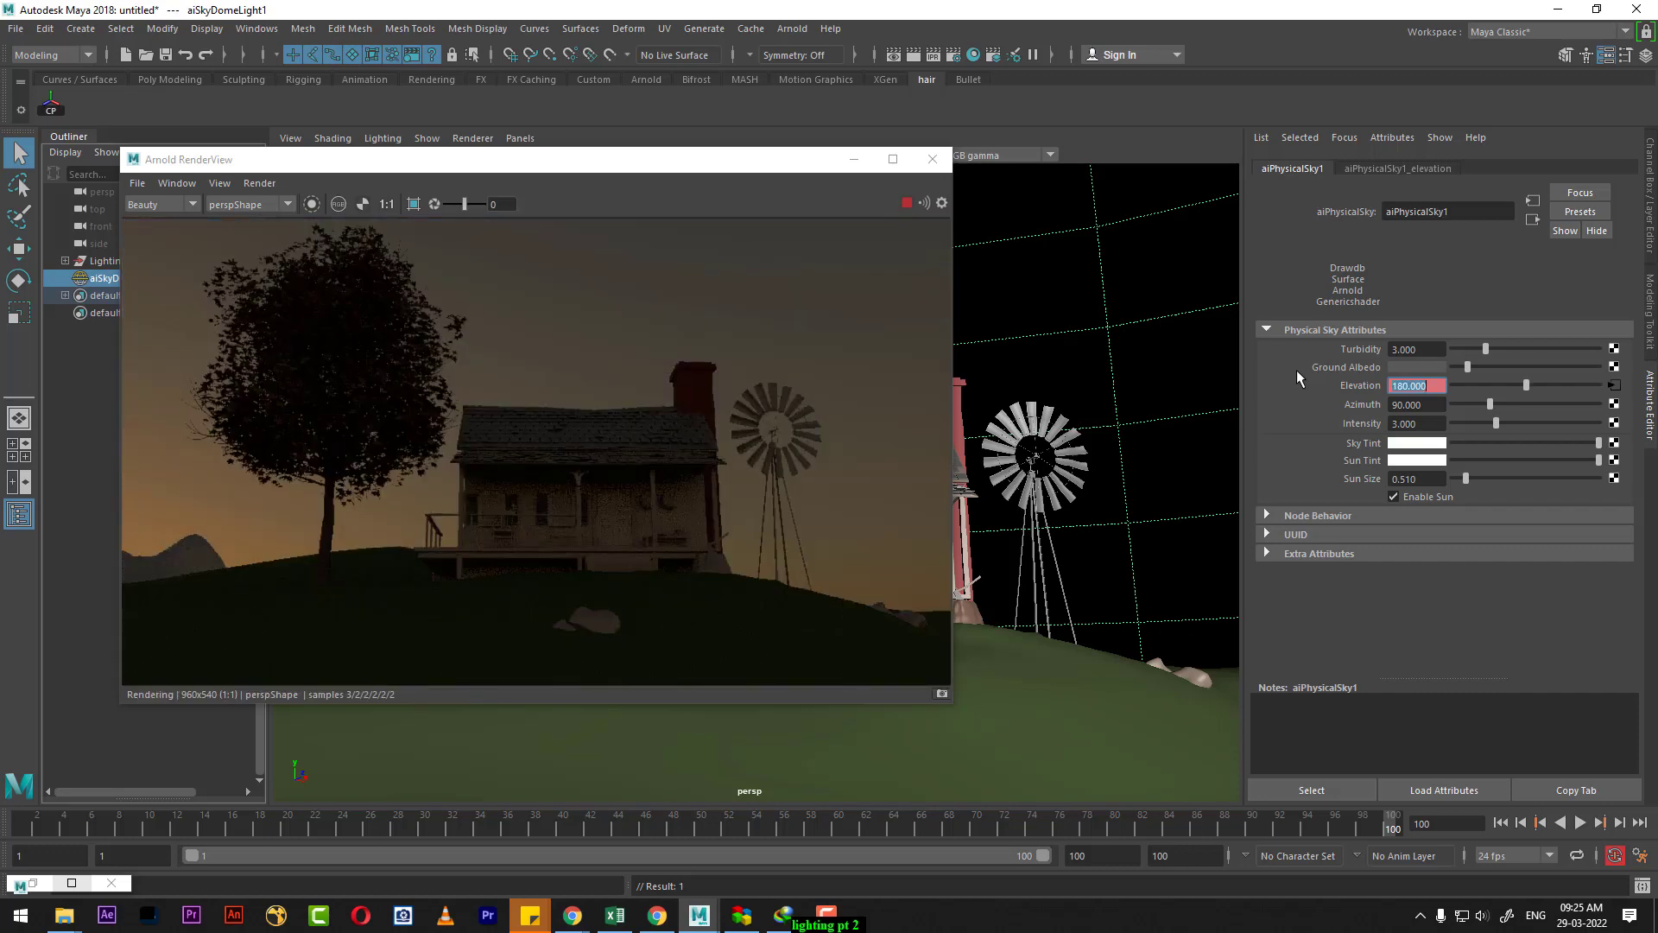
Play the keyed Elevation animation from frame 1, stopping back at sunset
right_click(1362, 387)
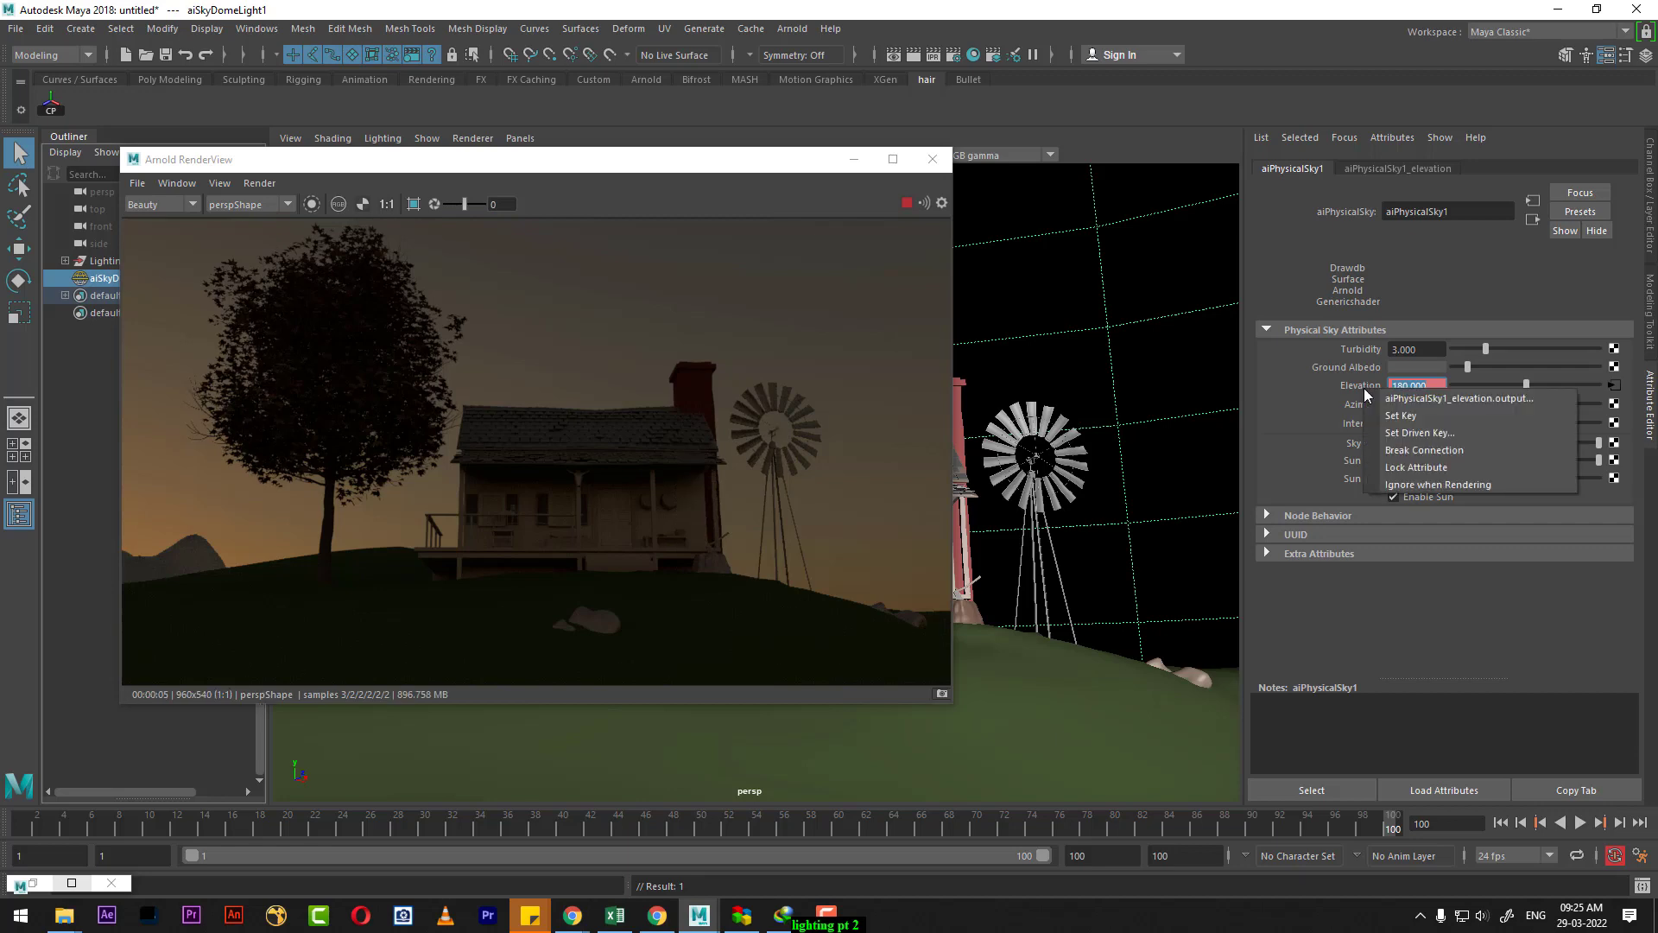
click(1424, 412)
click(1505, 823)
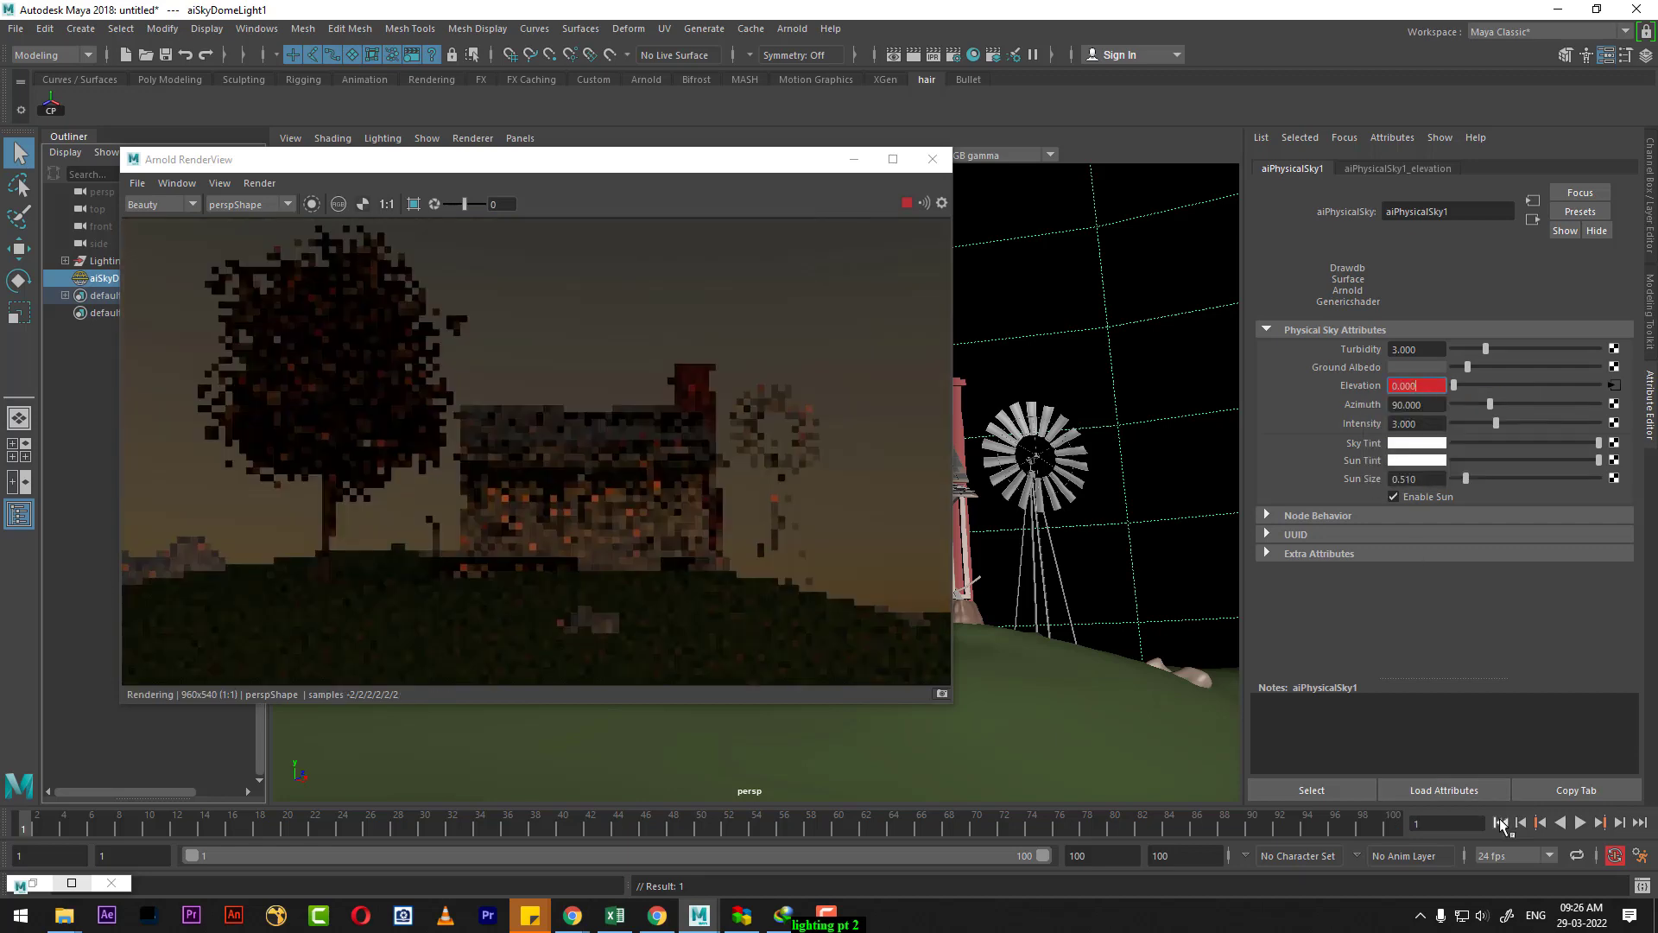
click(1581, 823)
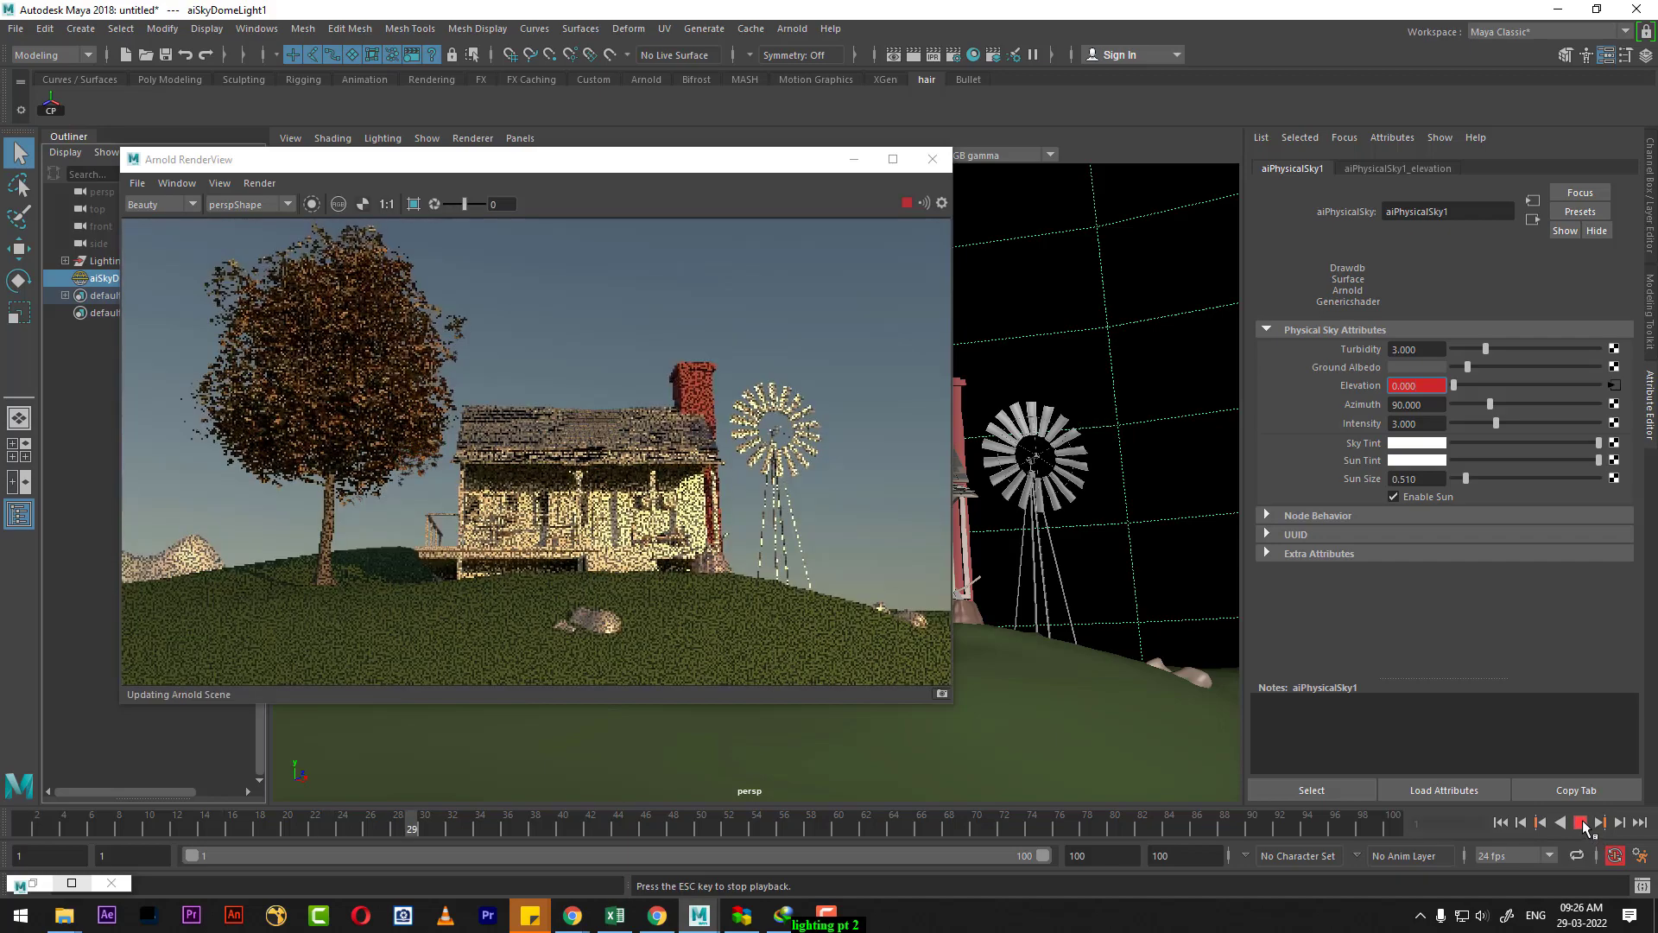
click(1581, 822)
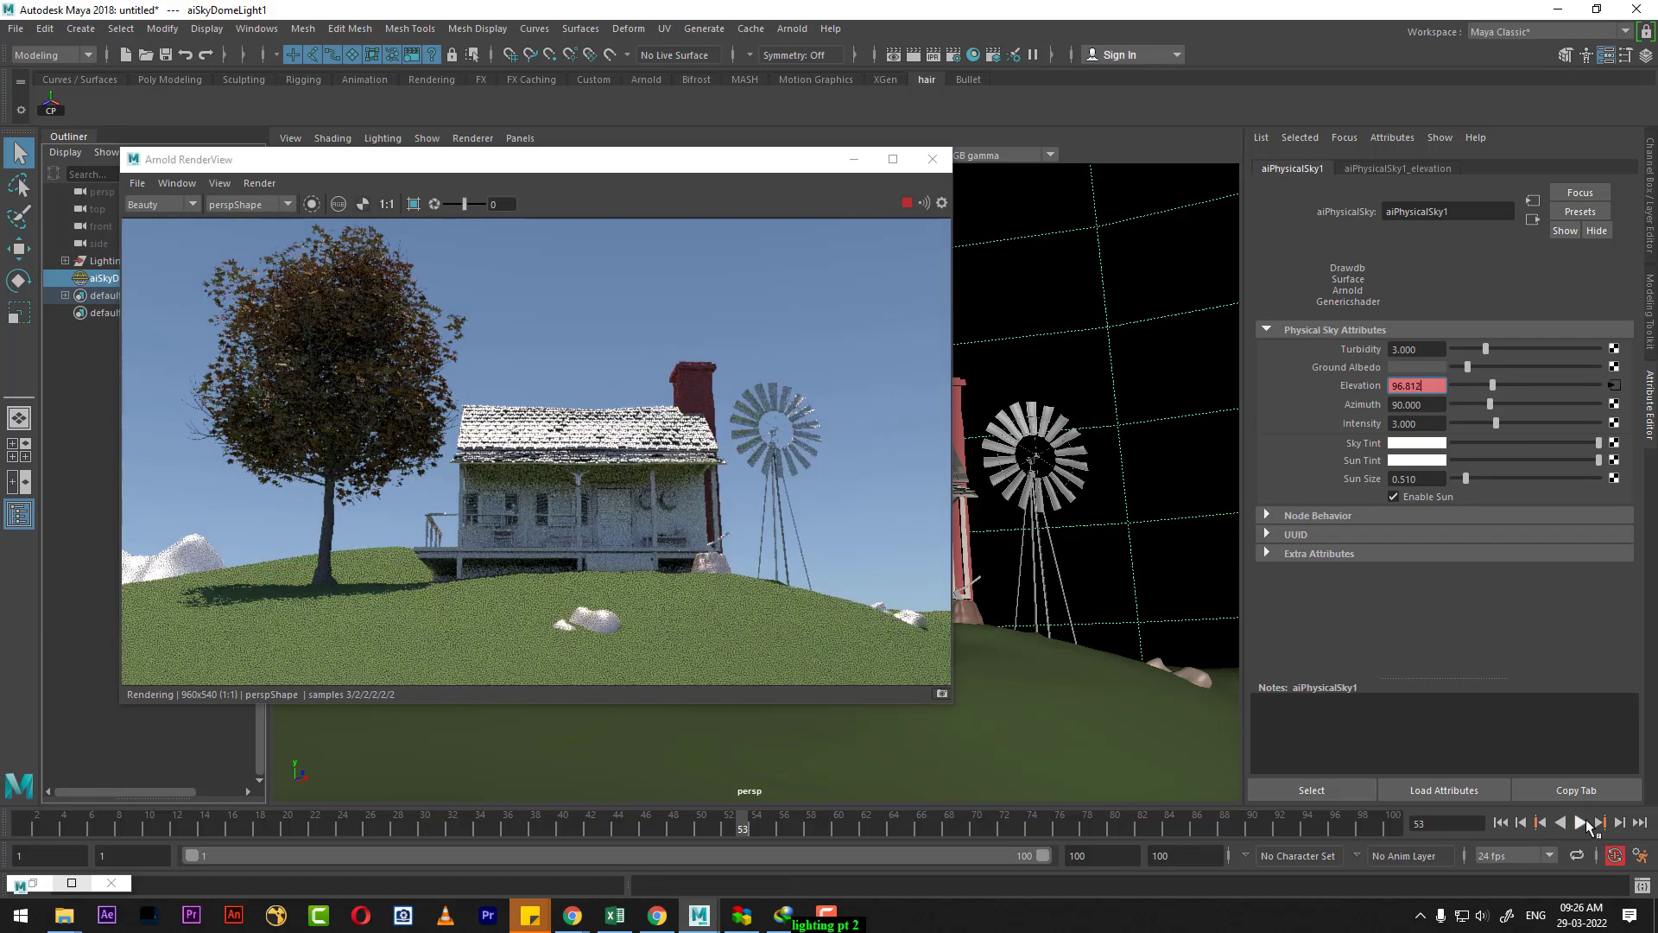
click(1581, 823)
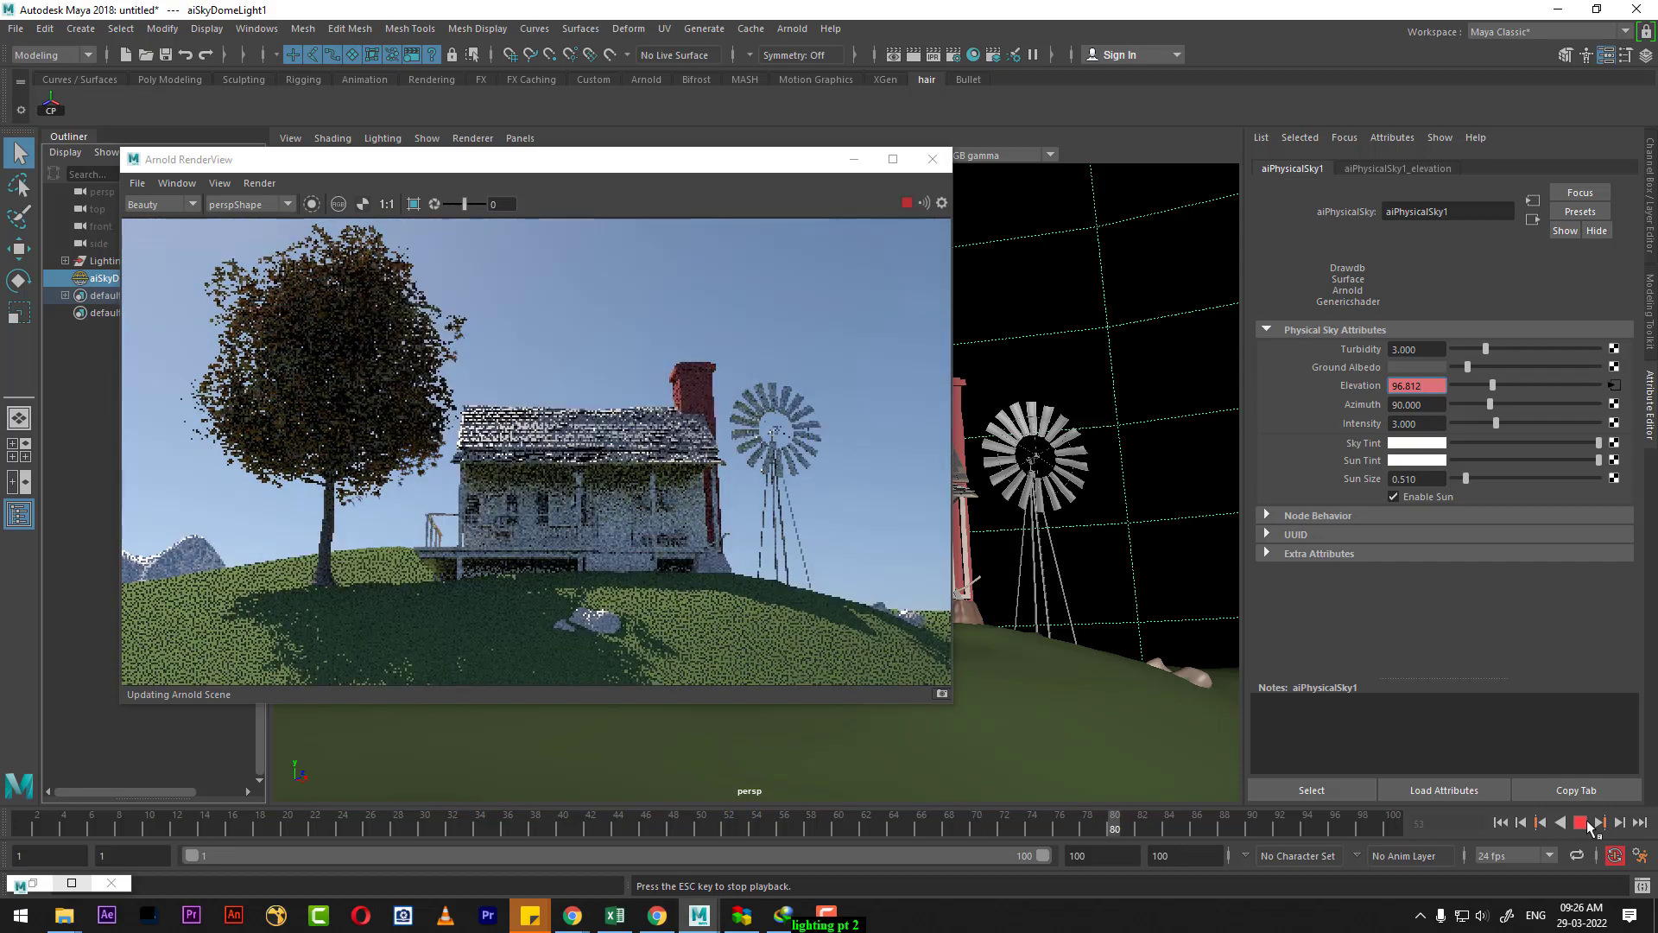
click(1591, 827)
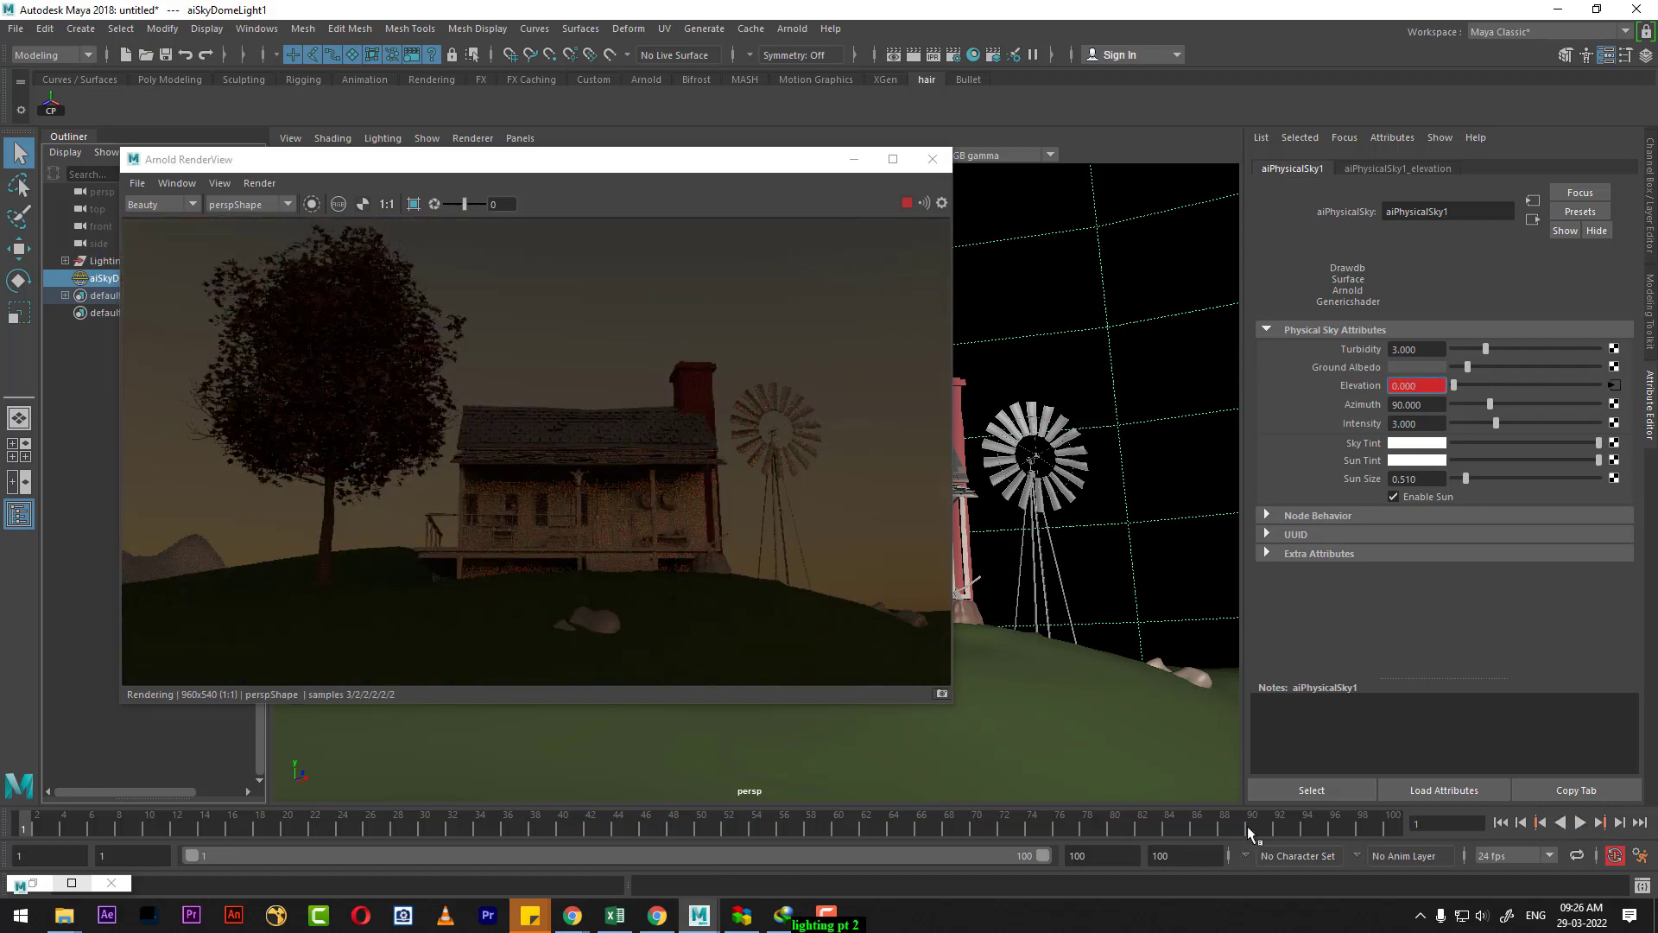
Set playback speed to Play Every Frame, Free and restart playback
right_click(1247, 825)
mouse_move(1304, 697)
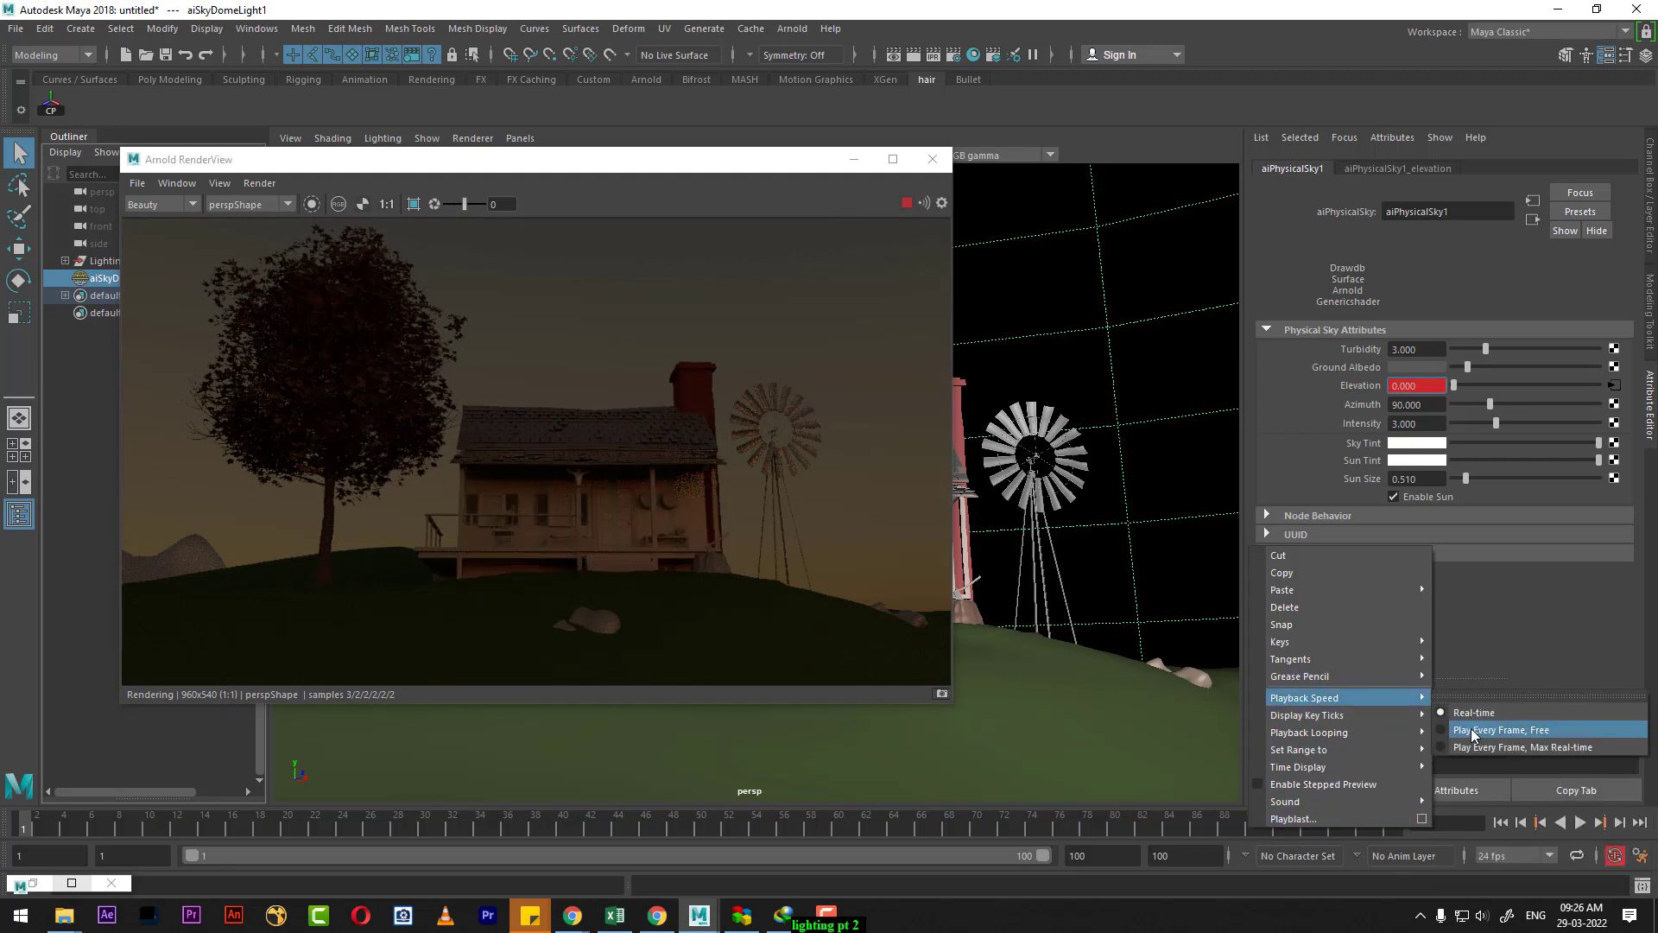
click(1472, 730)
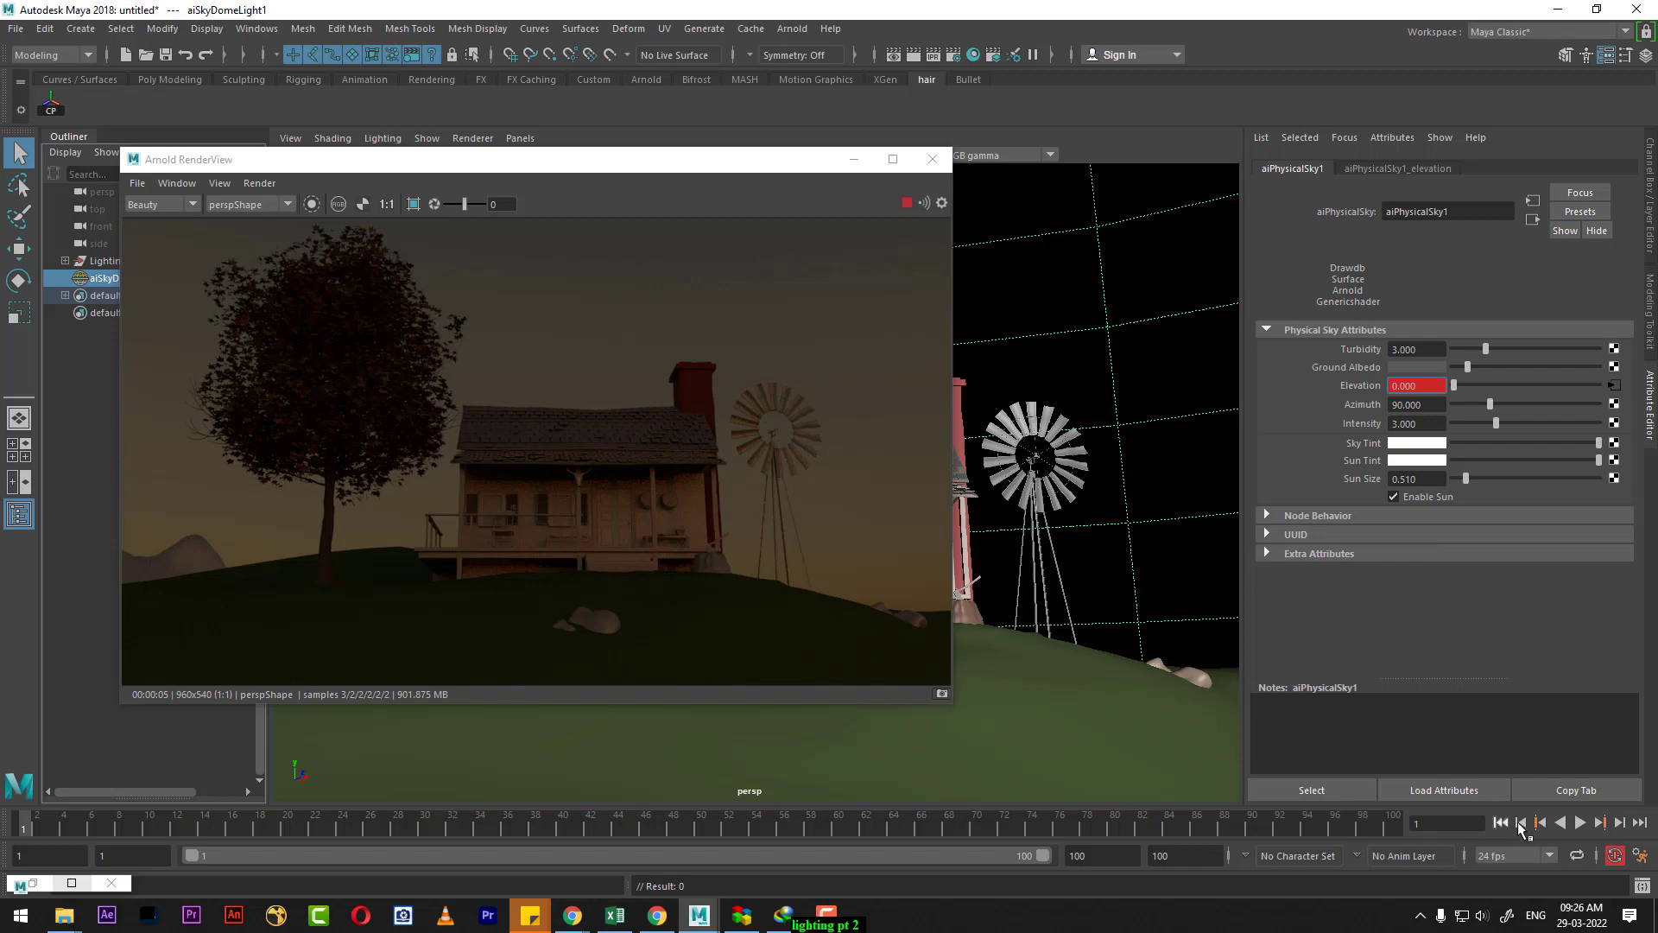
click(1582, 823)
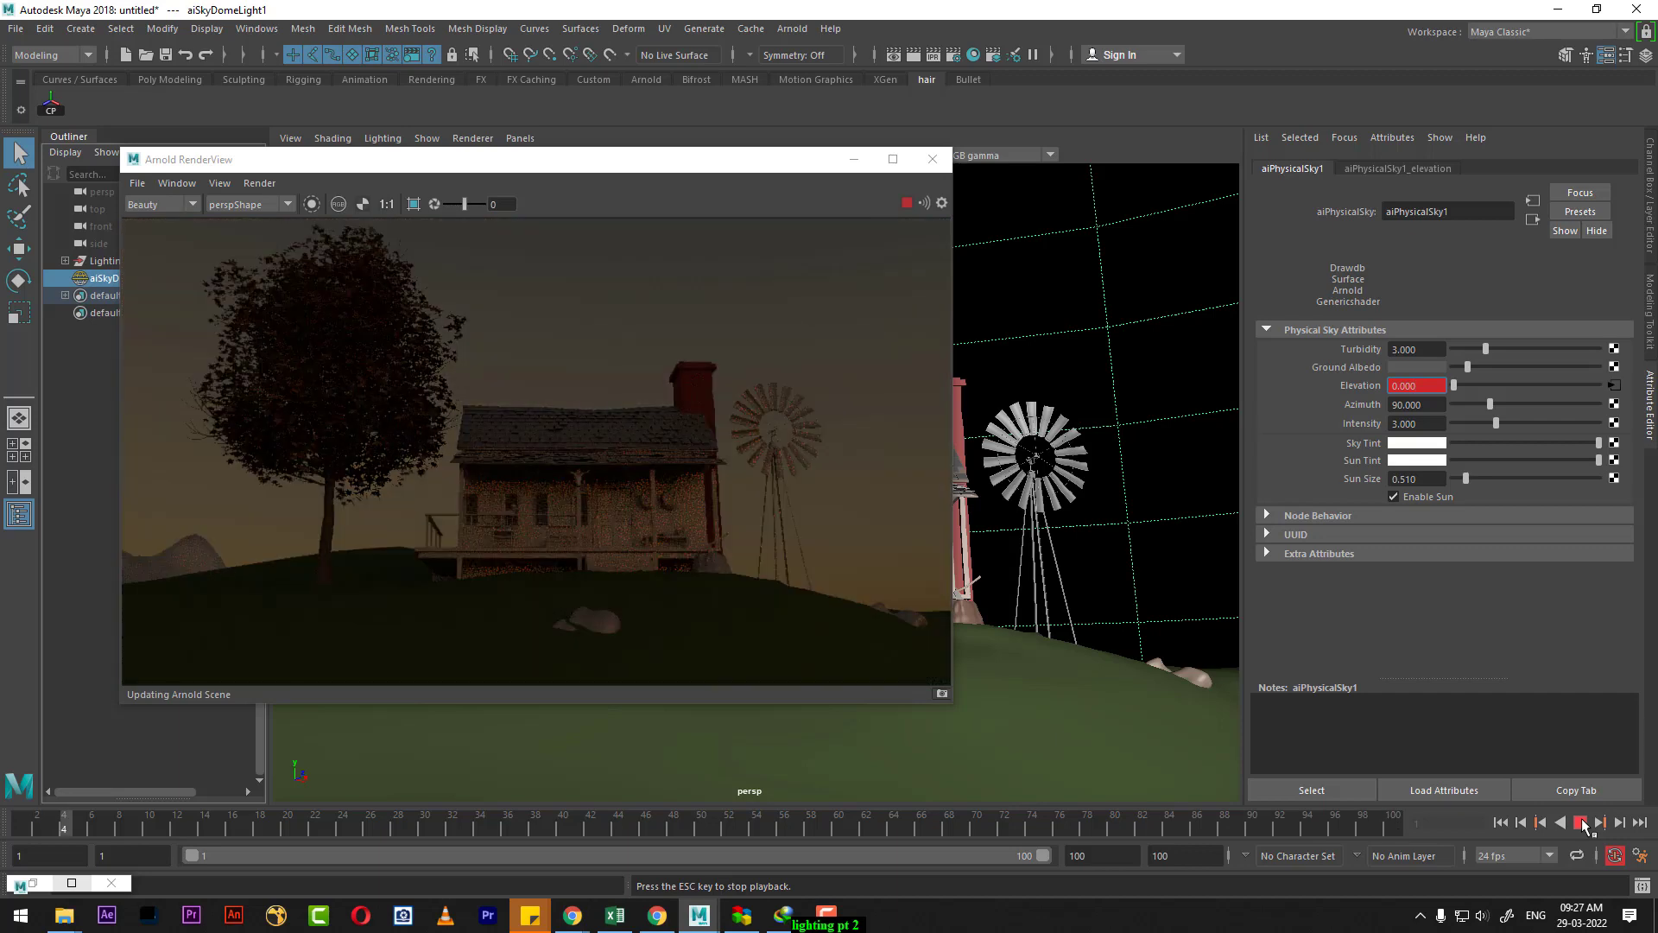
Stop, resume and scrub playback to review the sky elevation animation
click(1581, 822)
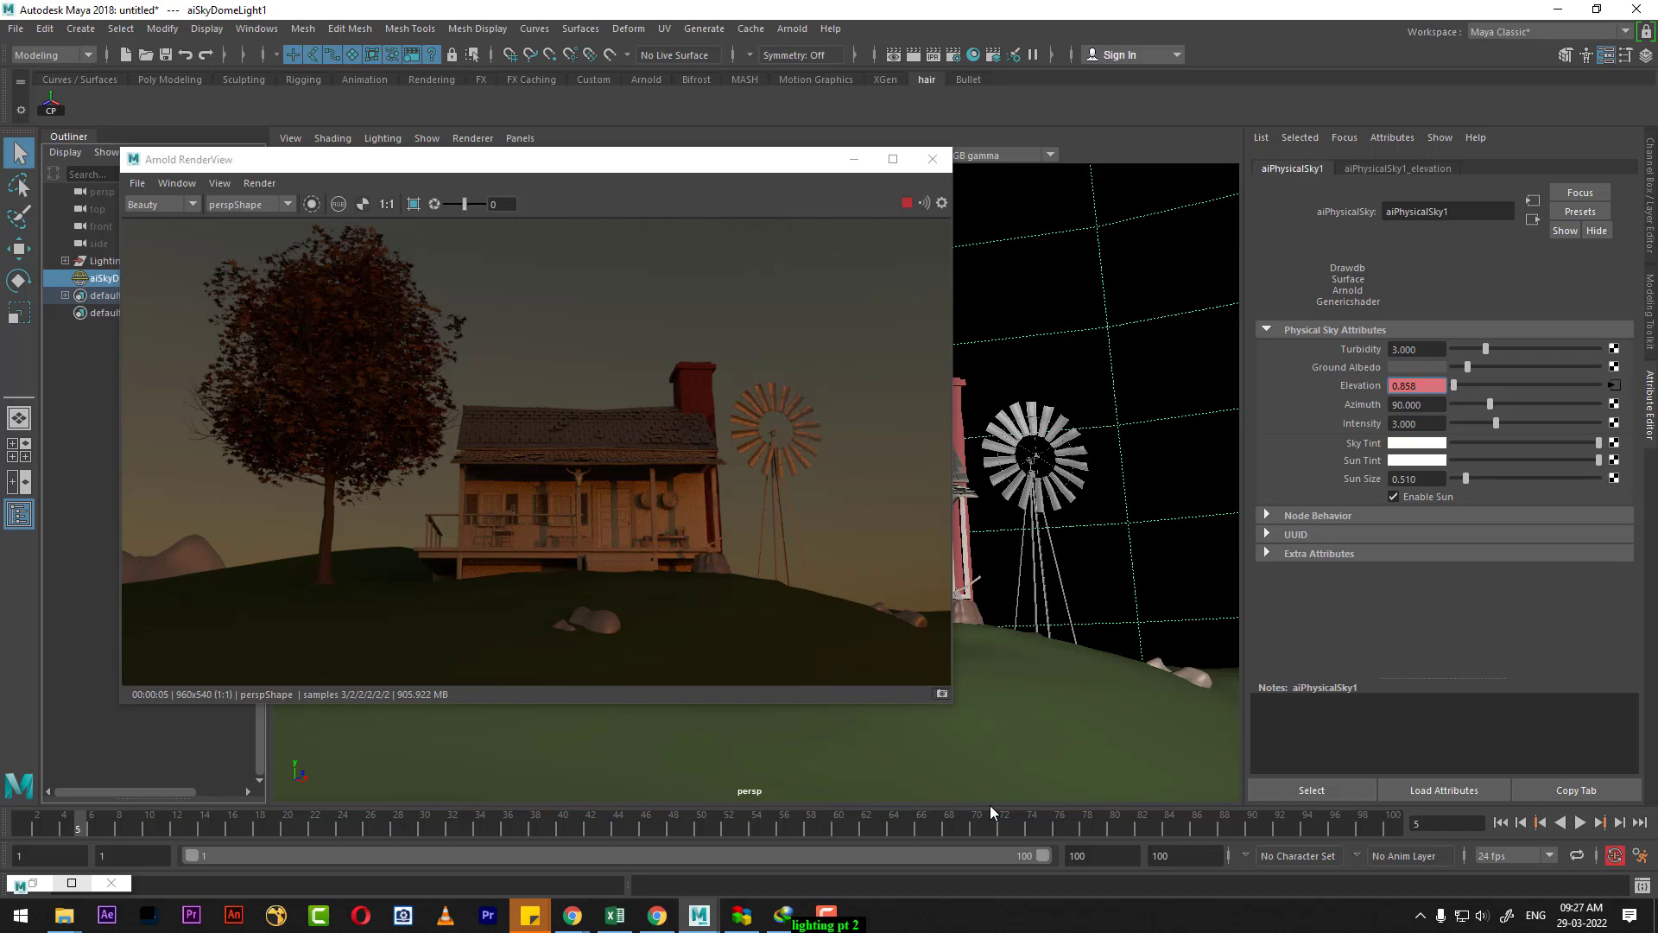
click(1580, 822)
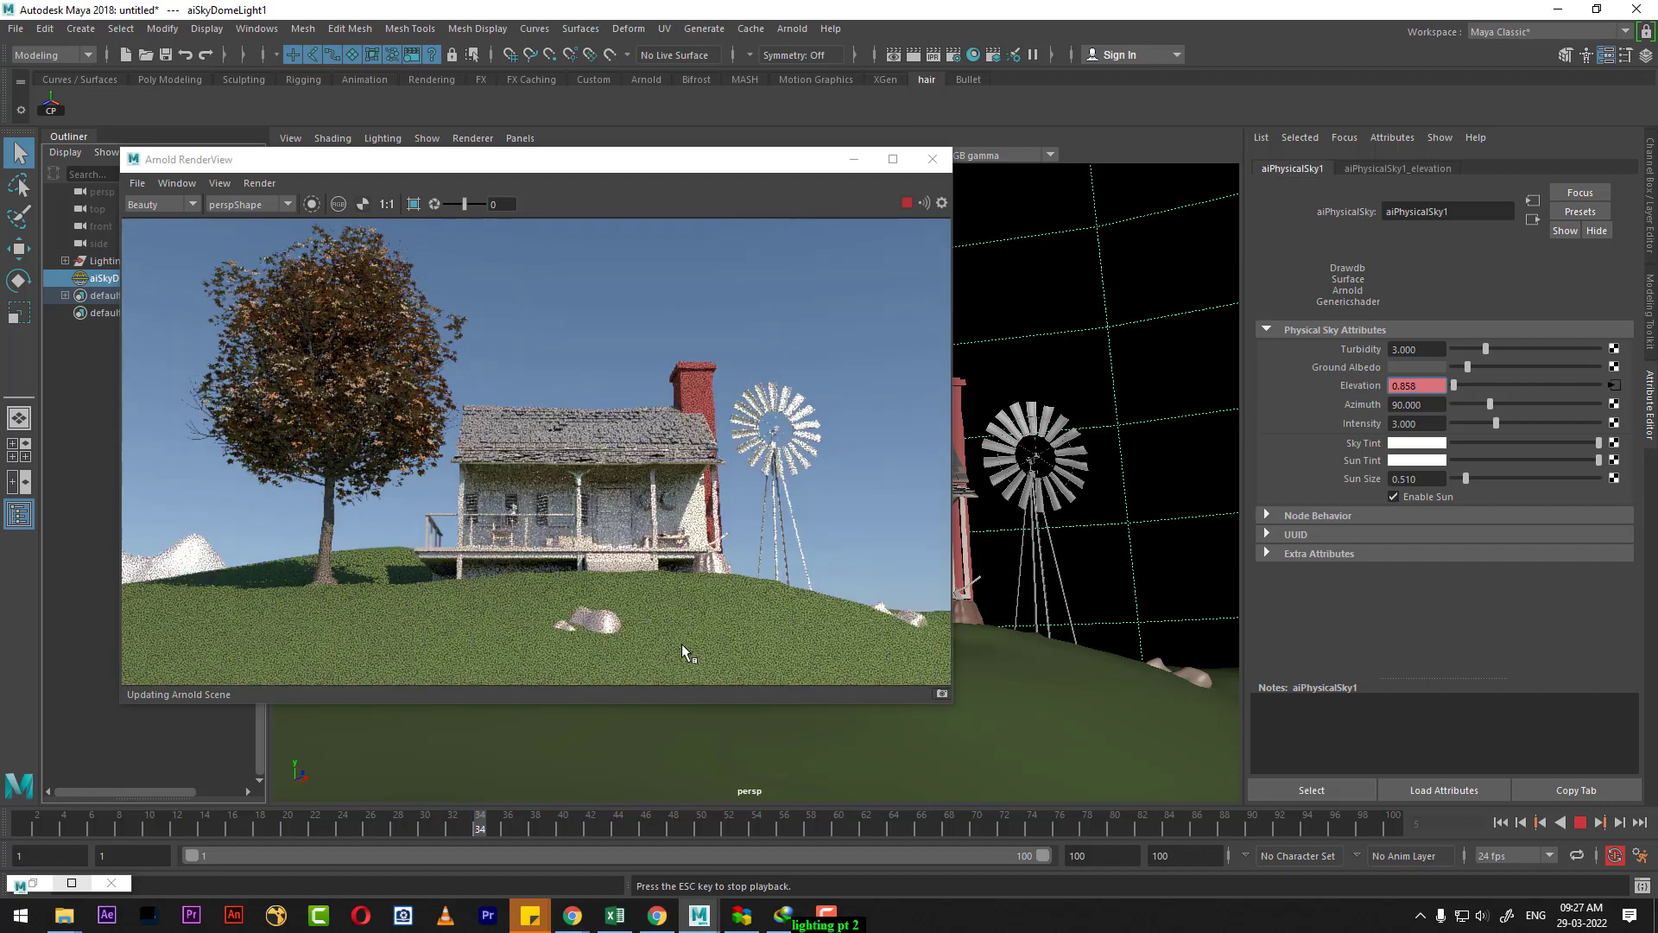
click(1579, 822)
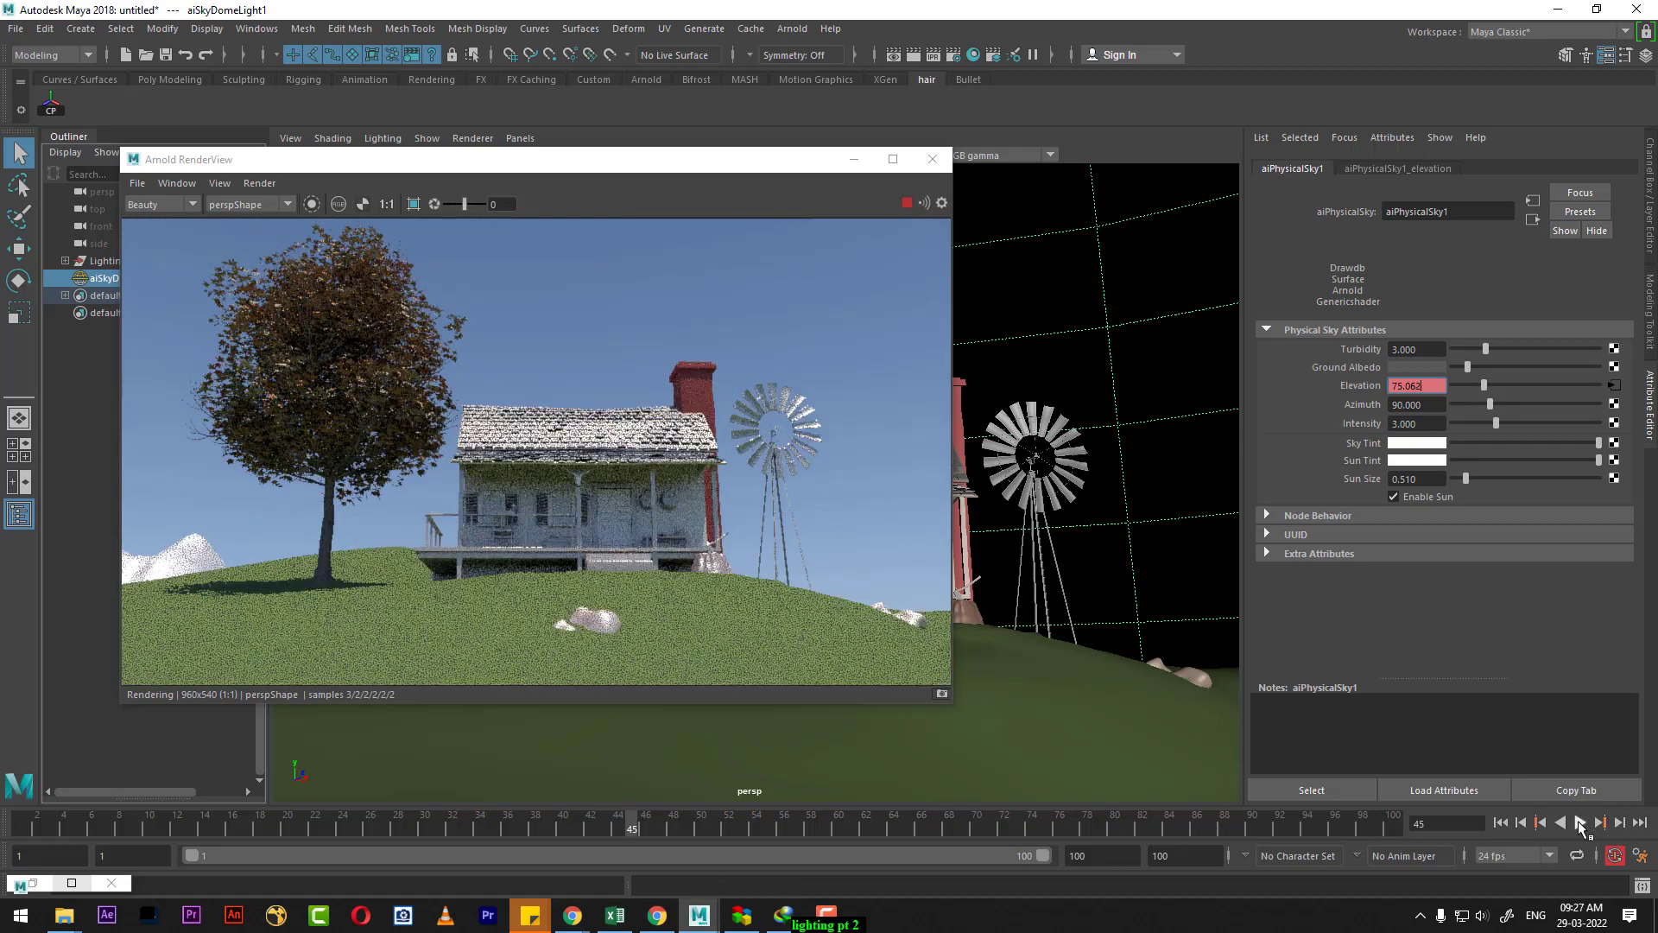
click(1579, 822)
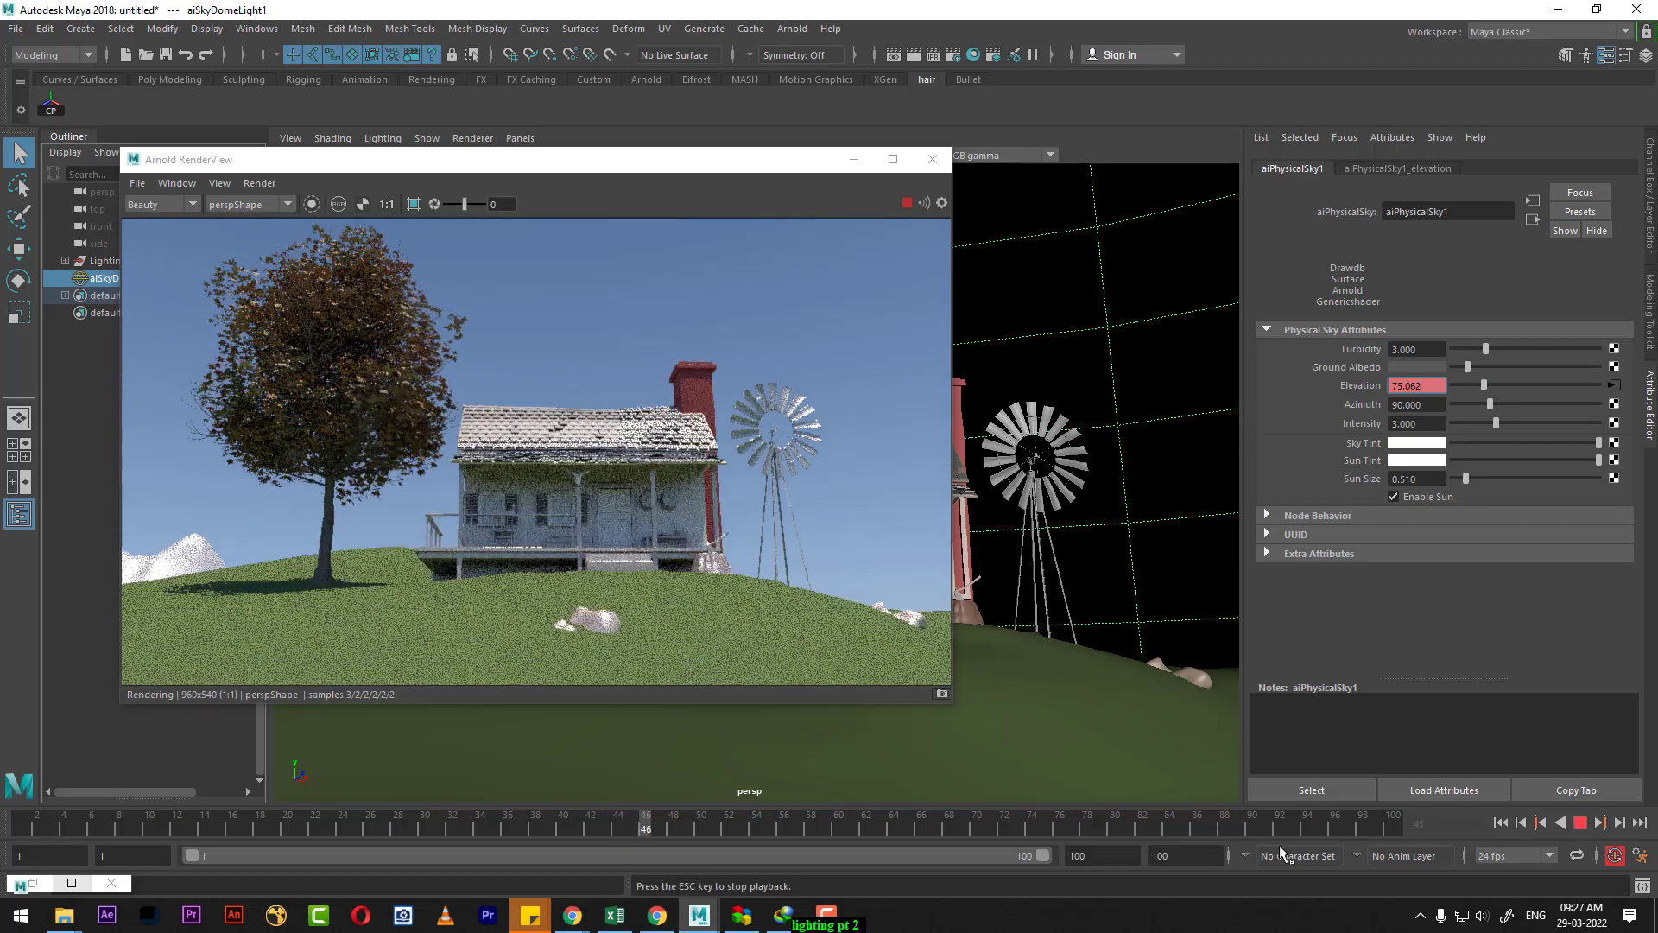
click(1205, 822)
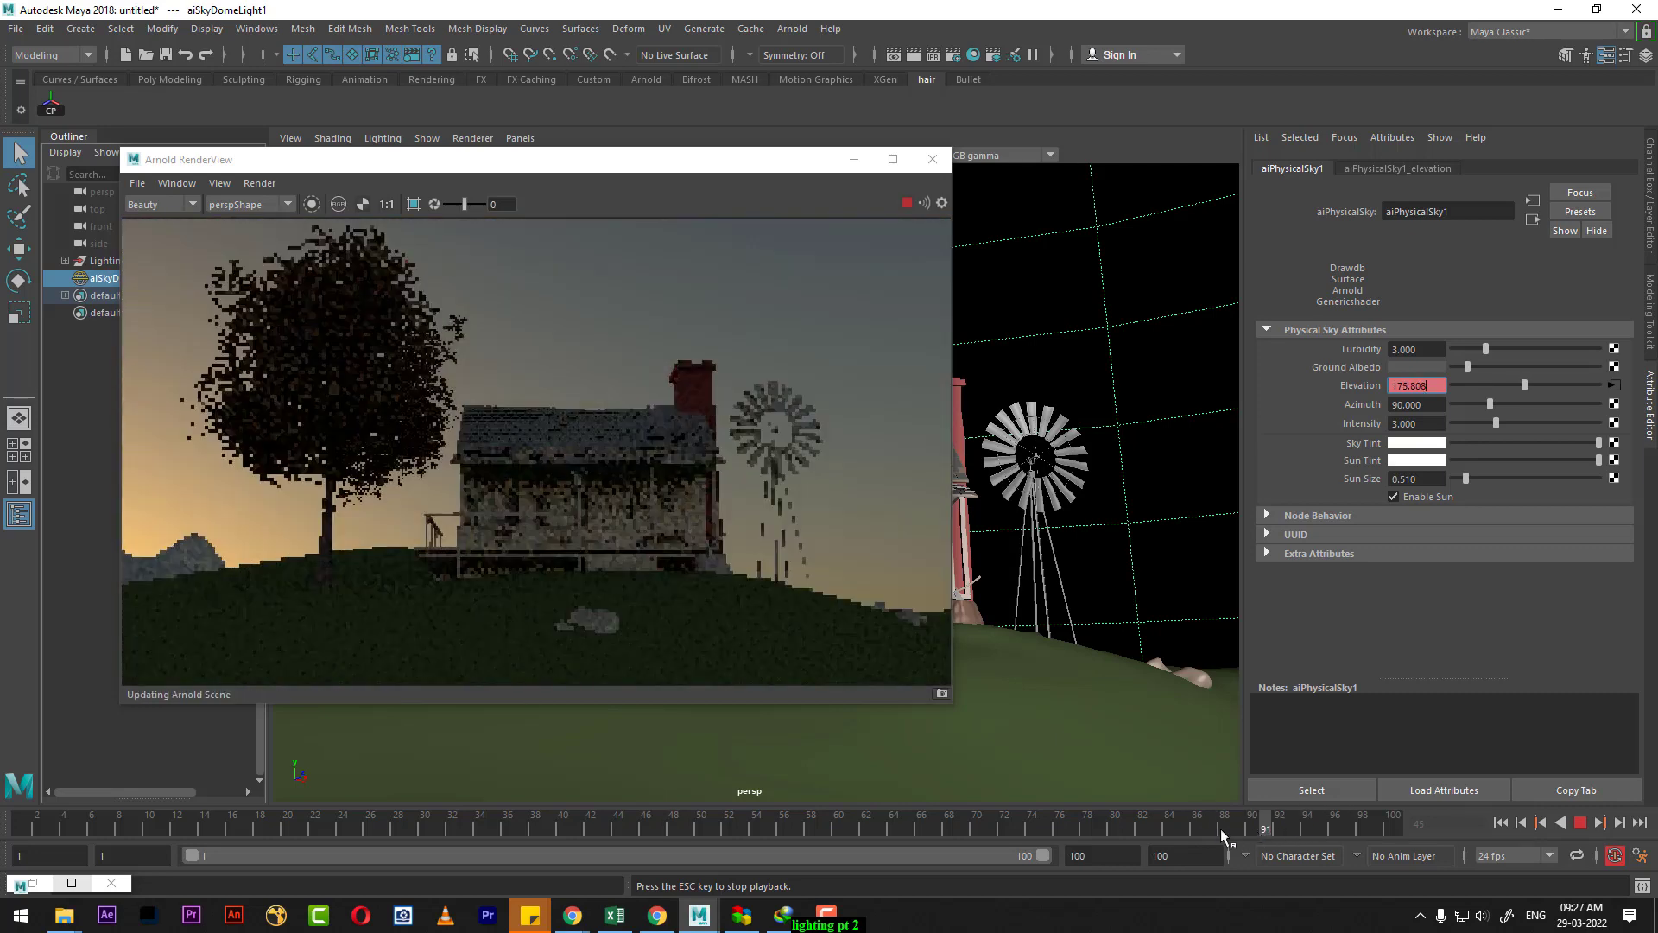
drag(1220, 827, 205, 829)
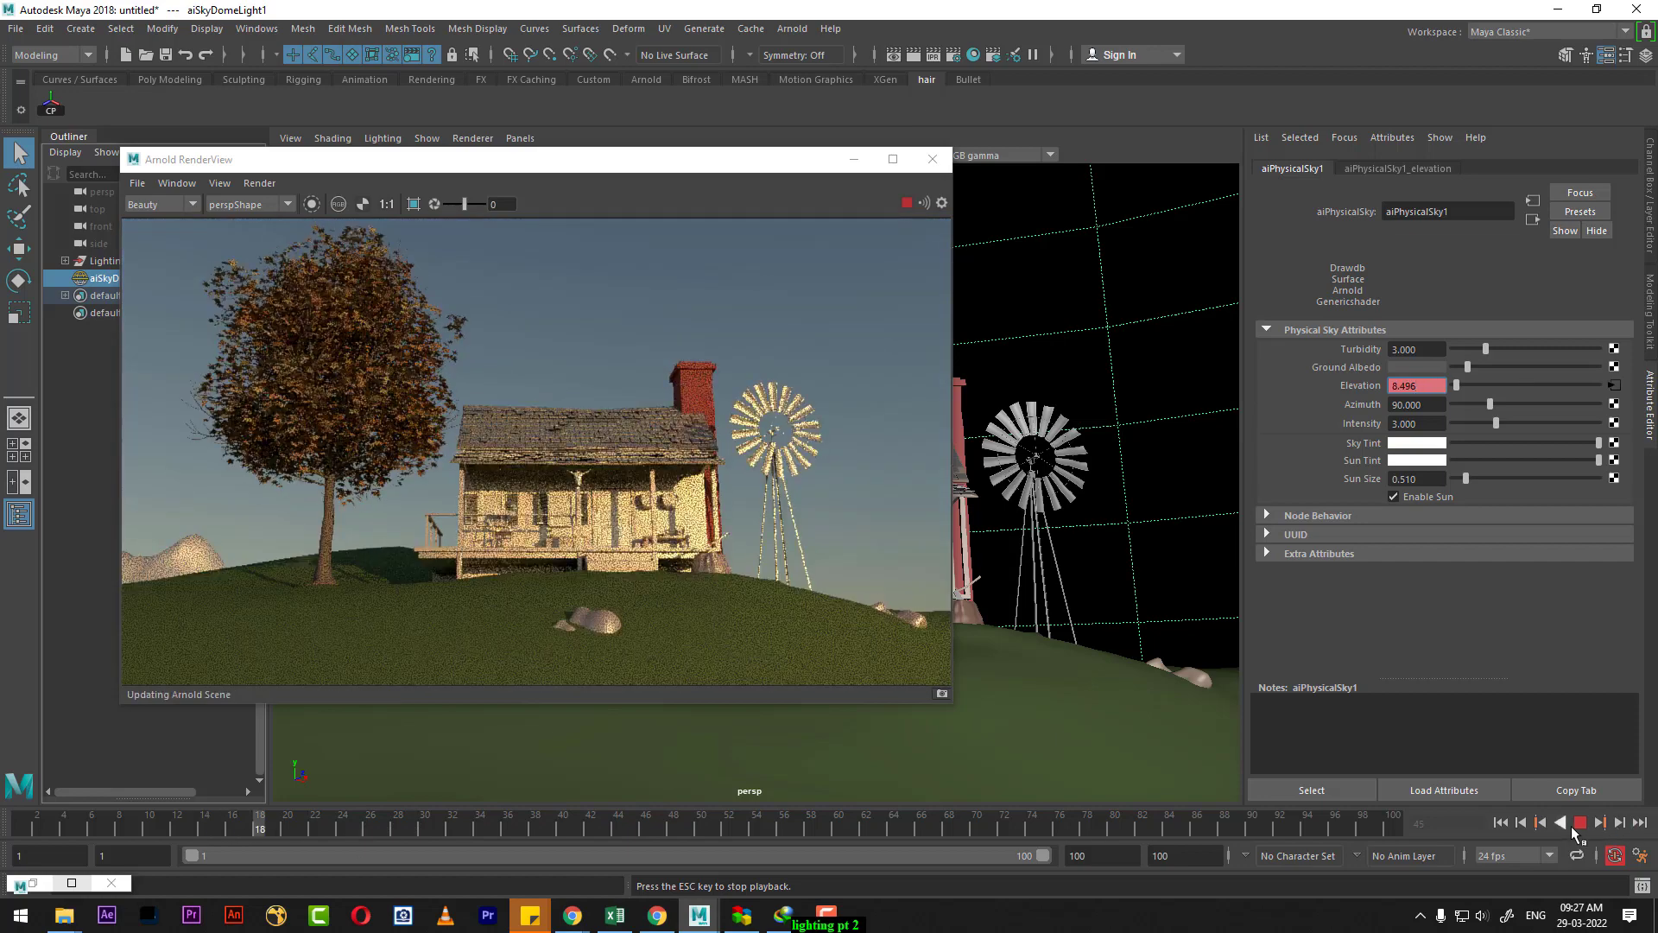
Settle on frame 15 (Elevation about 9.78) and stop the live render
click(1573, 825)
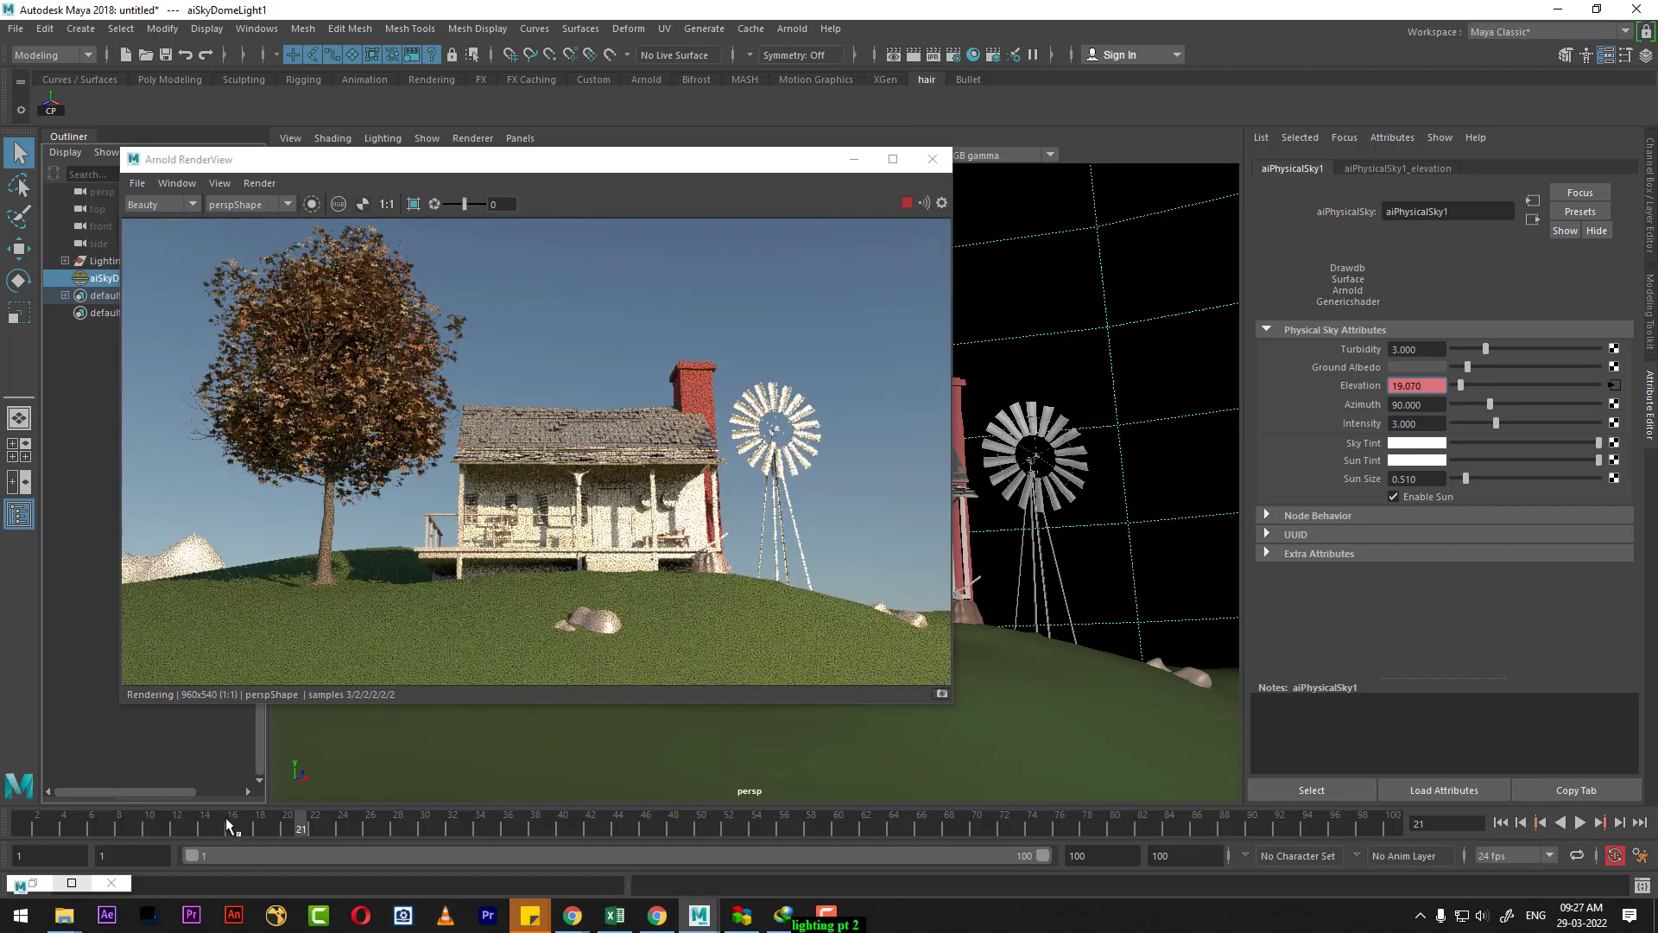
click(217, 819)
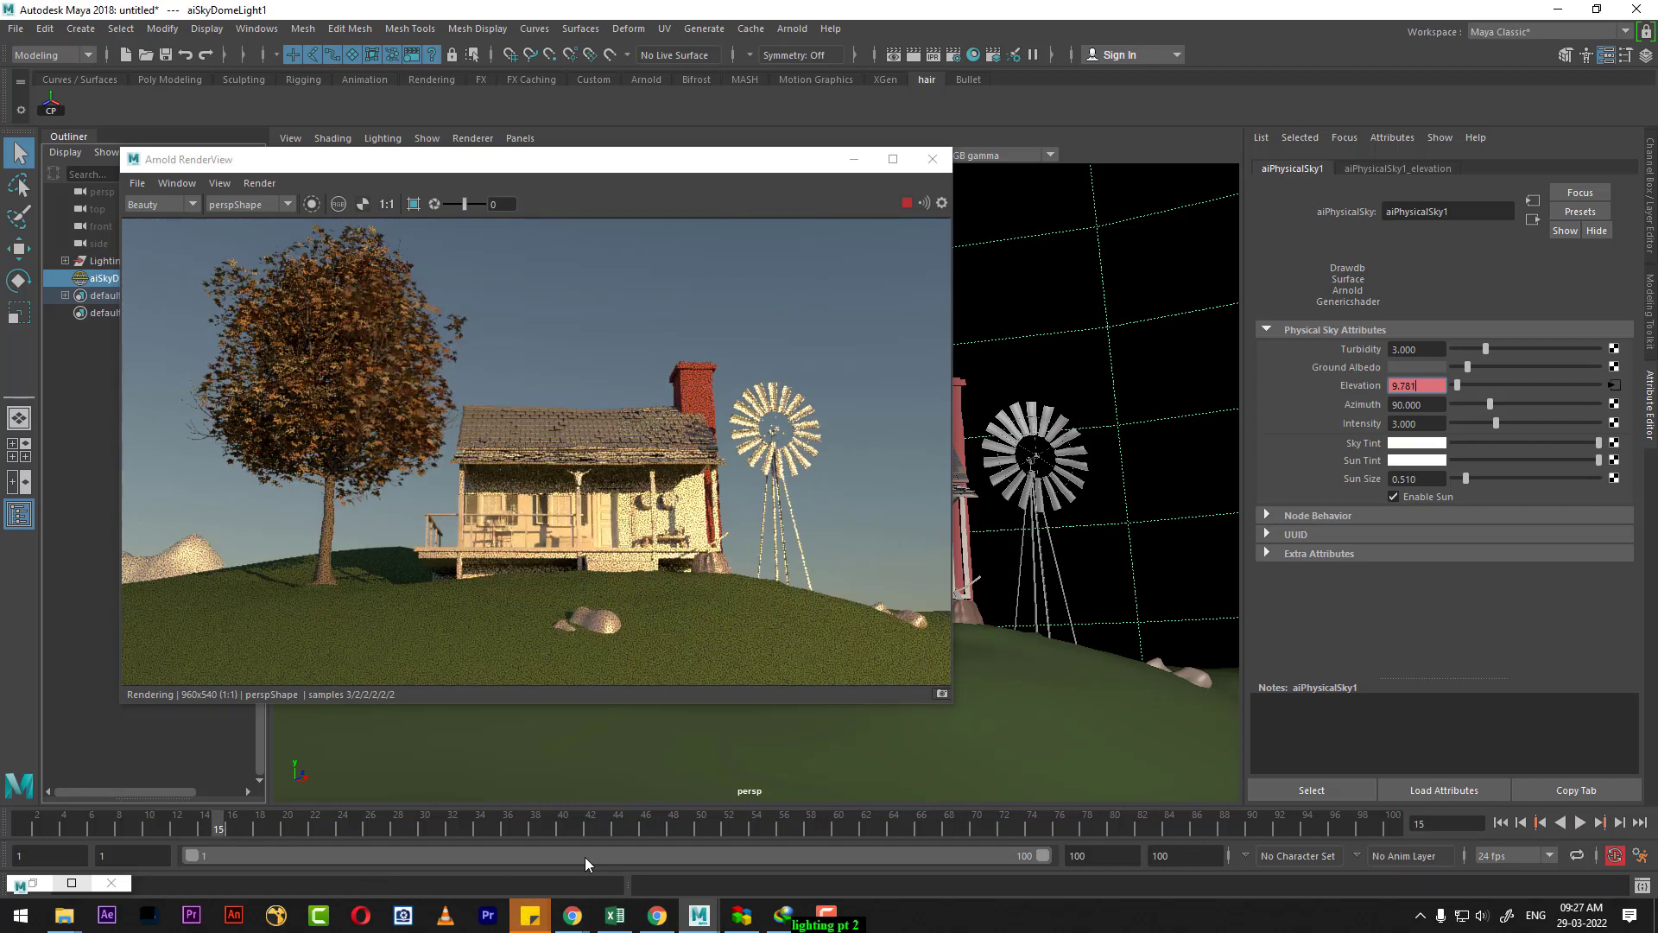
click(904, 204)
Close the Arnold RenderView and set the Render Settings image size preset to HD_1080 (1920×1080)
click(933, 161)
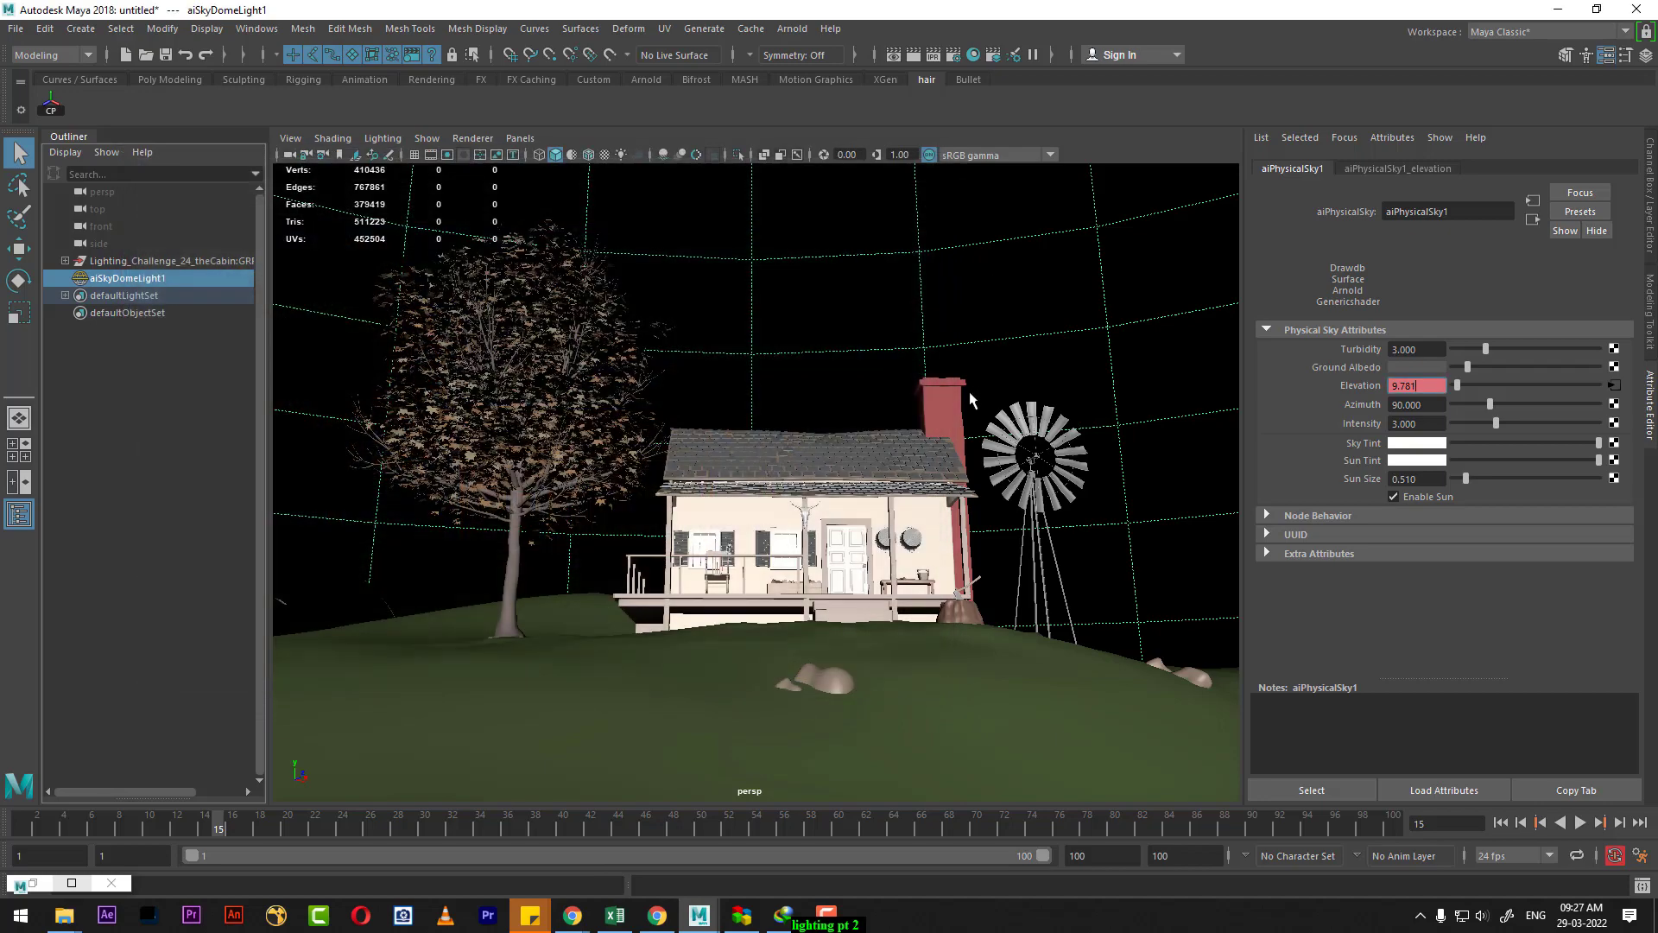
alt+middle_drag(968, 399, 963, 421)
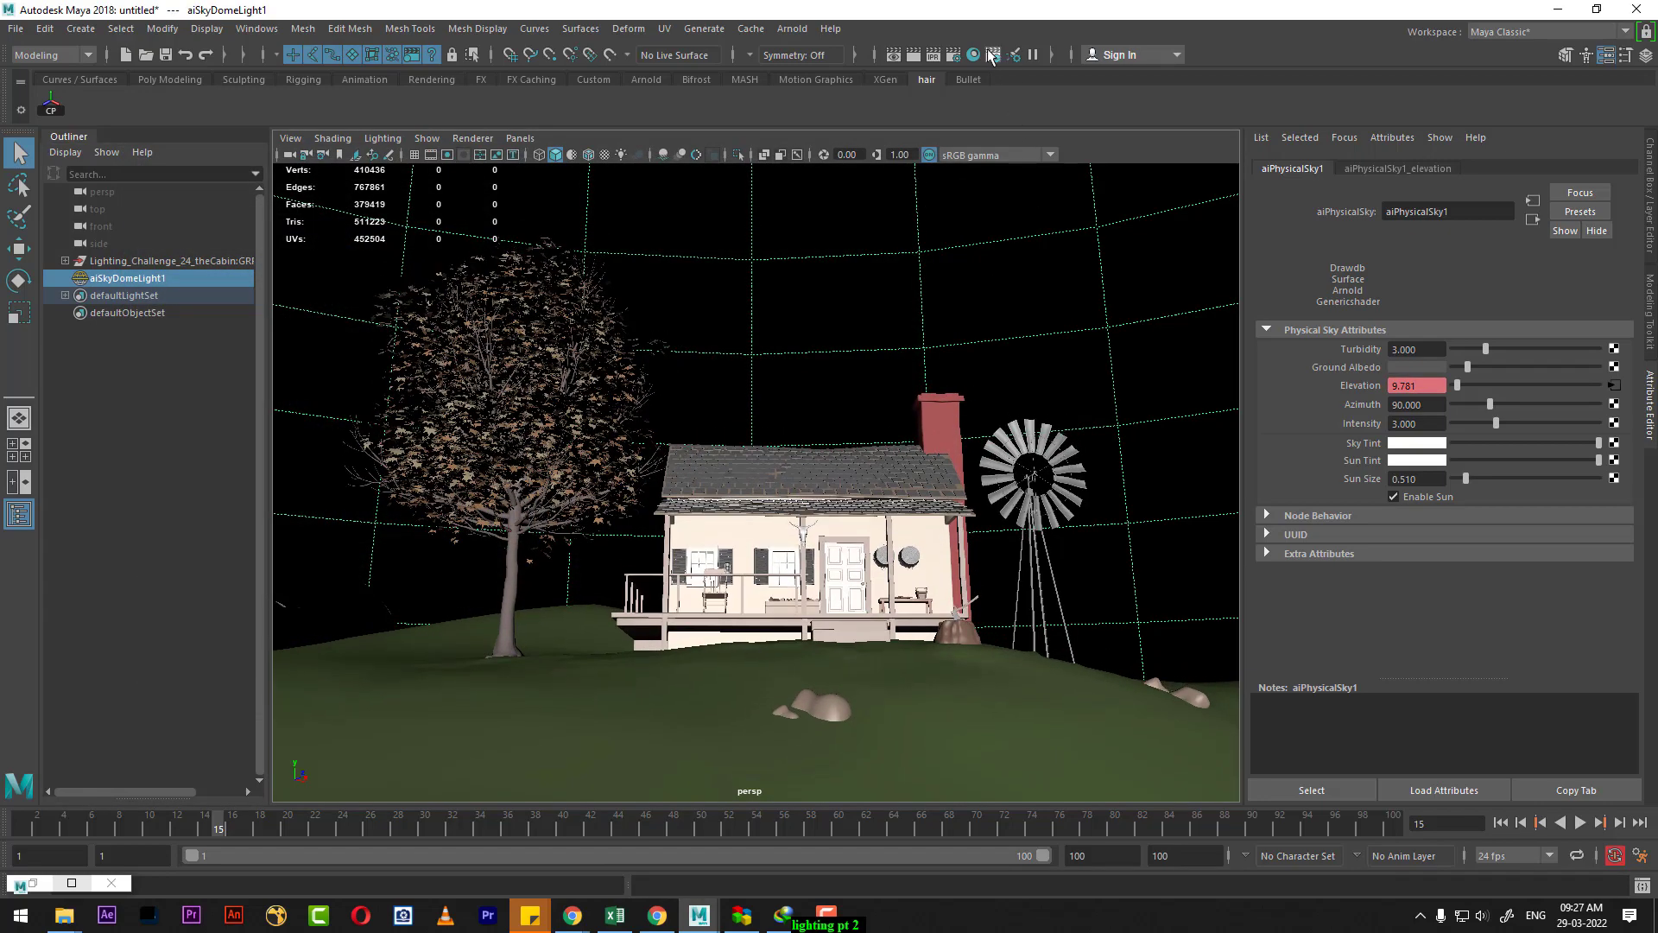
click(954, 55)
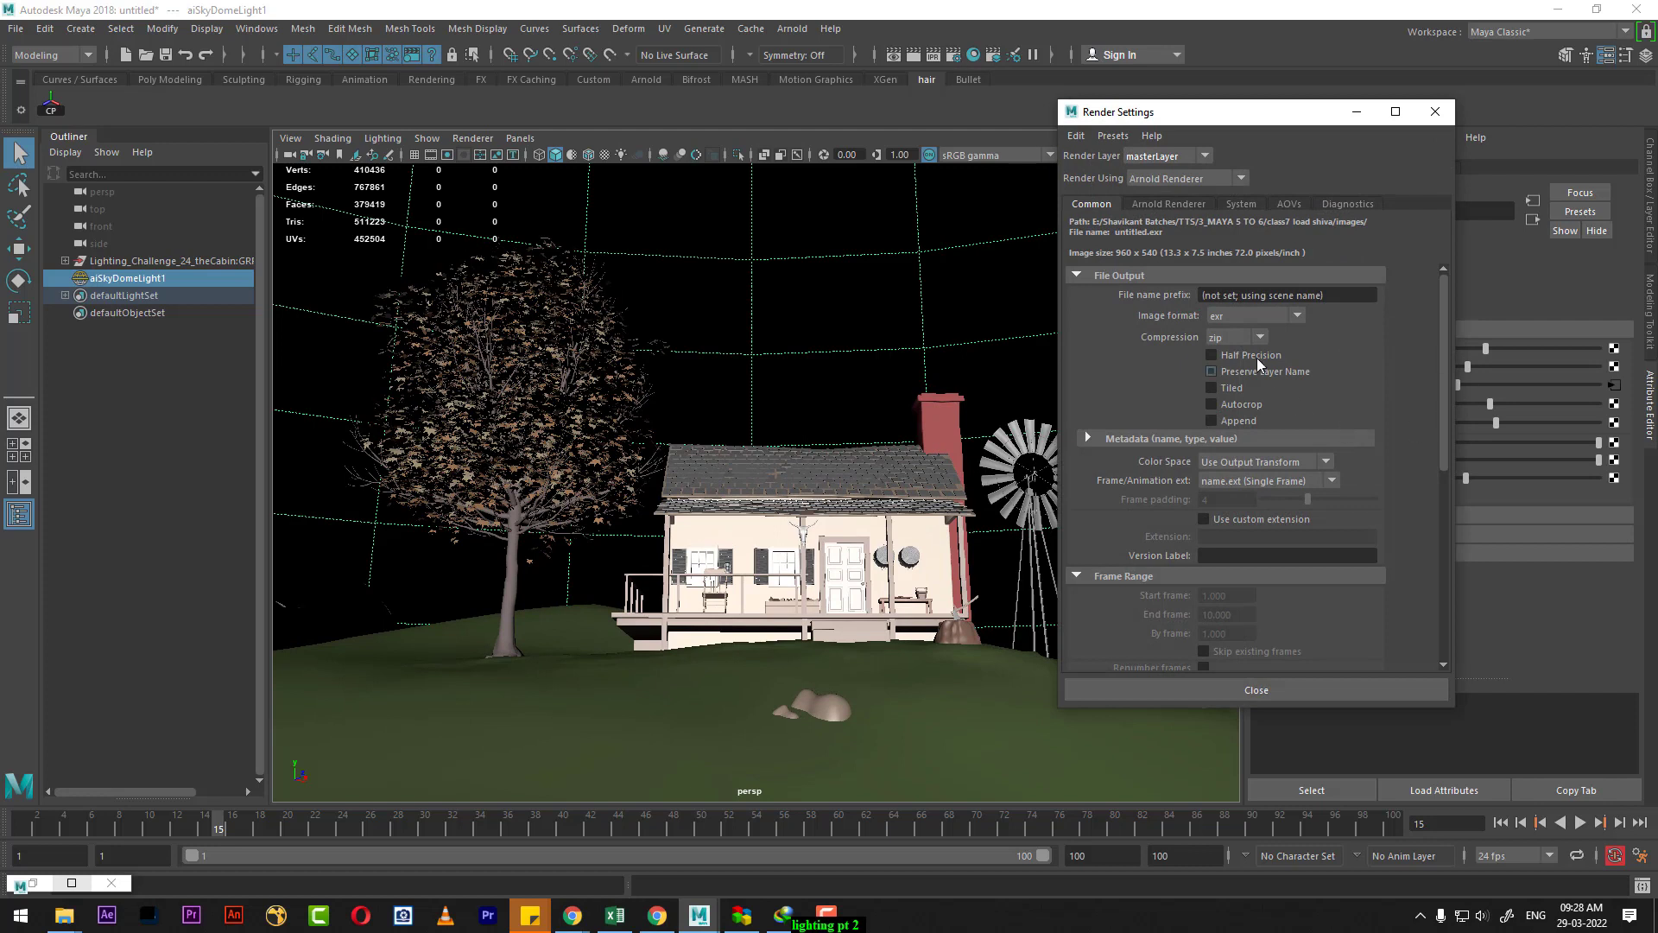
scroll(1212, 466, down, 3)
scroll(1244, 492, down, 2)
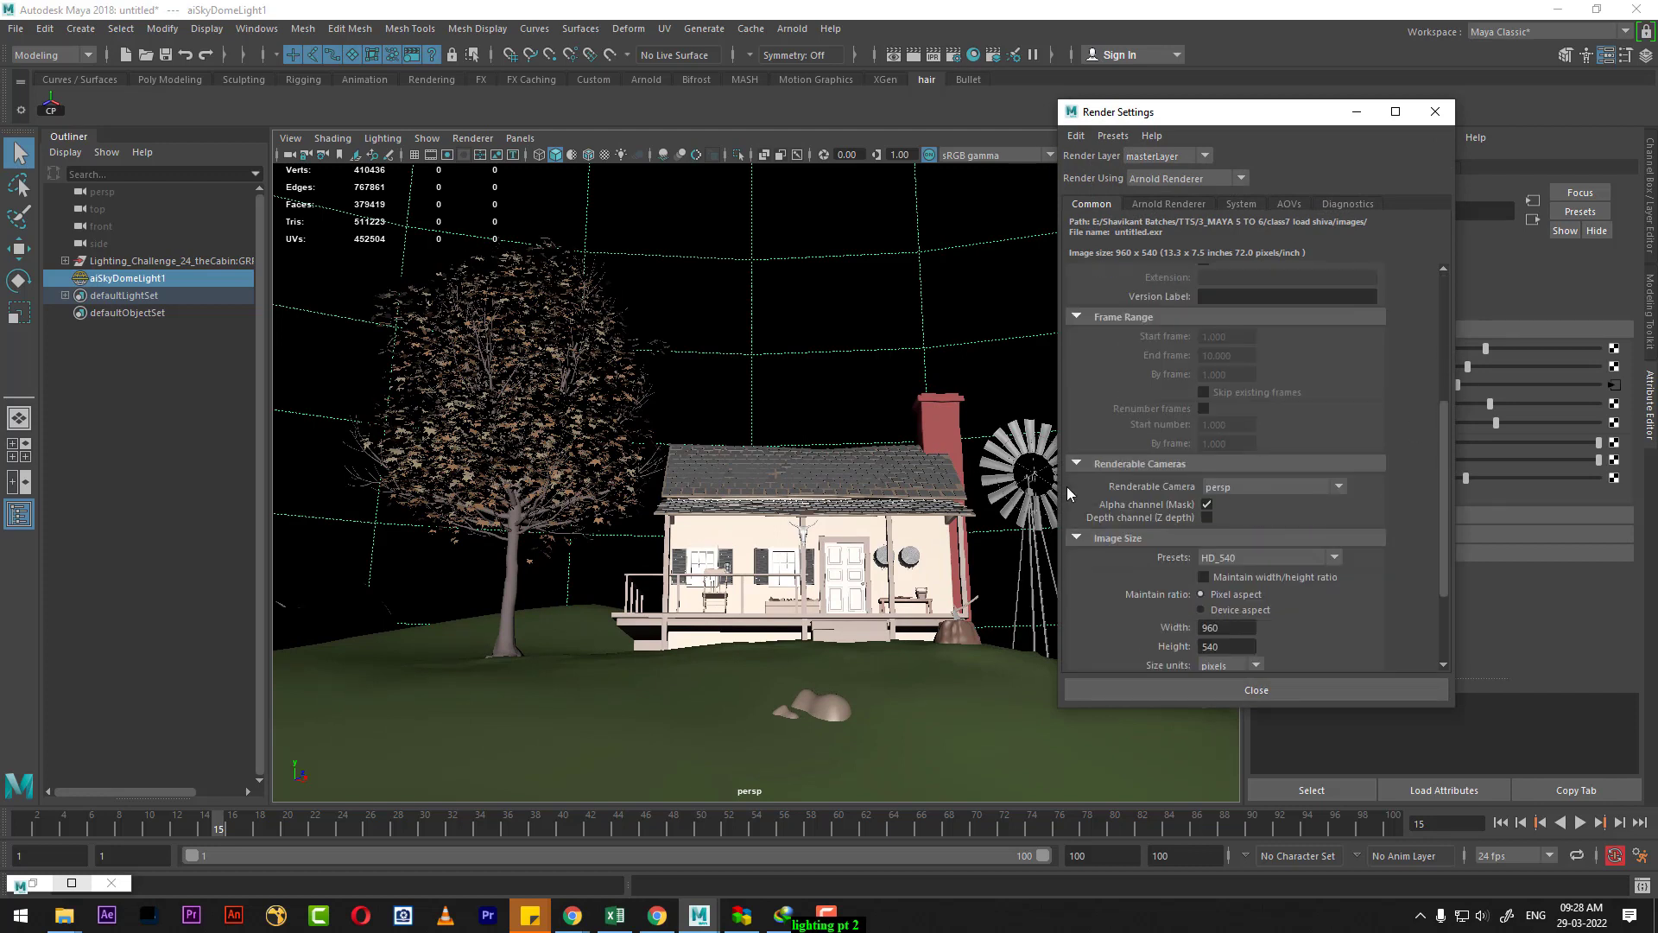
click(1333, 557)
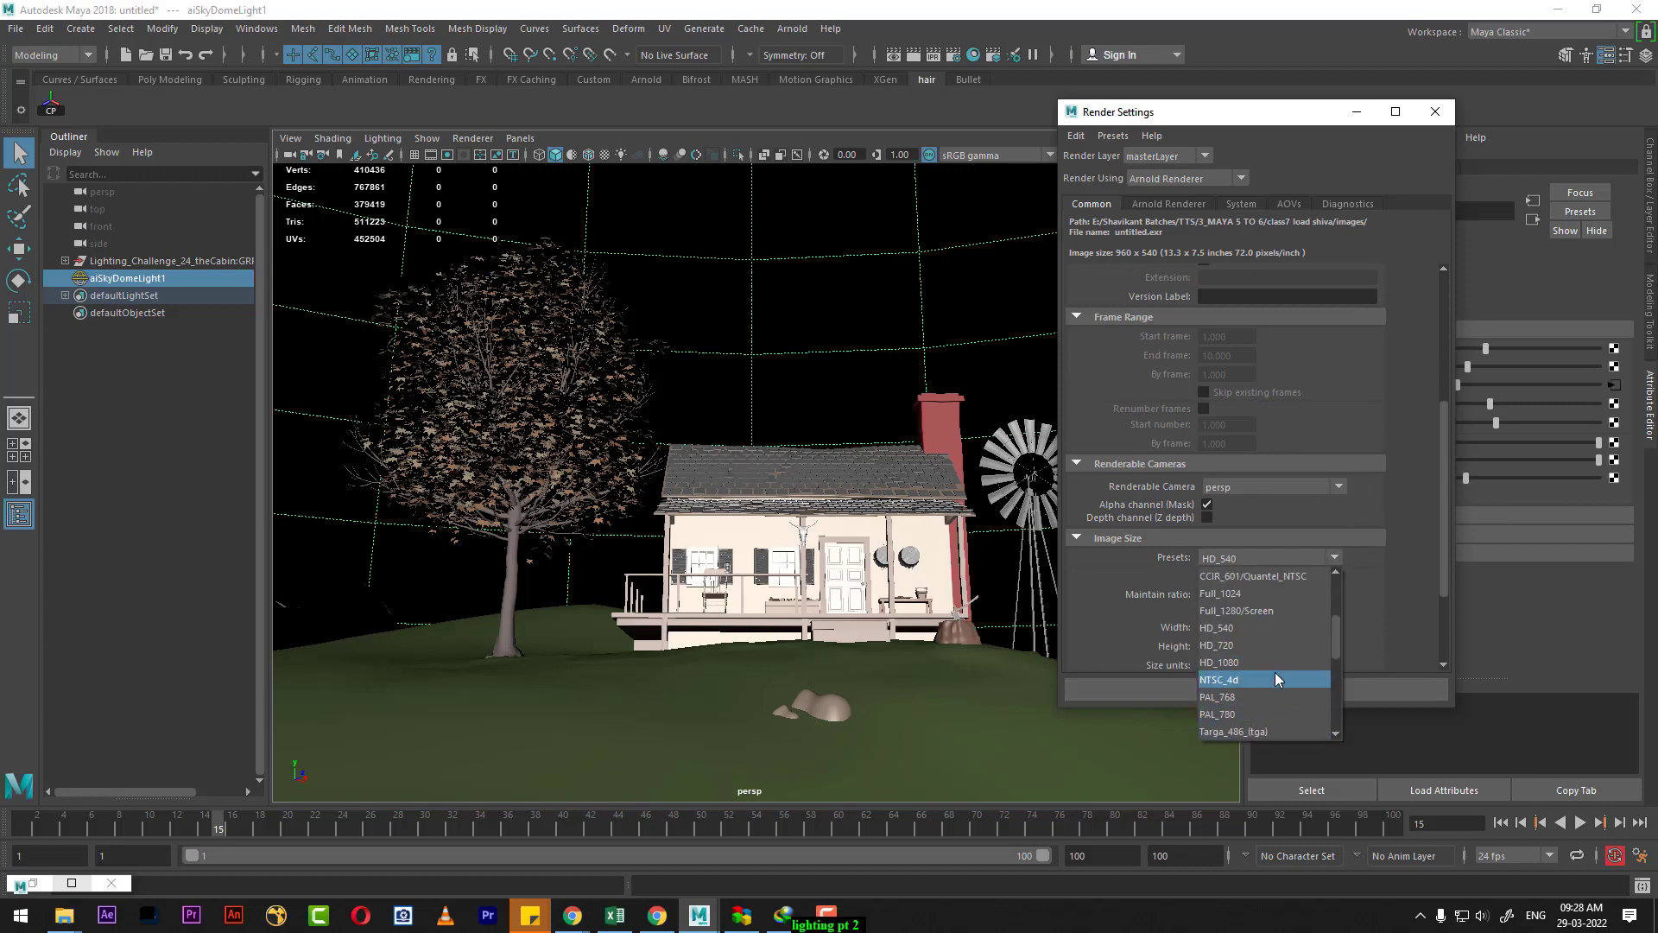
click(1275, 661)
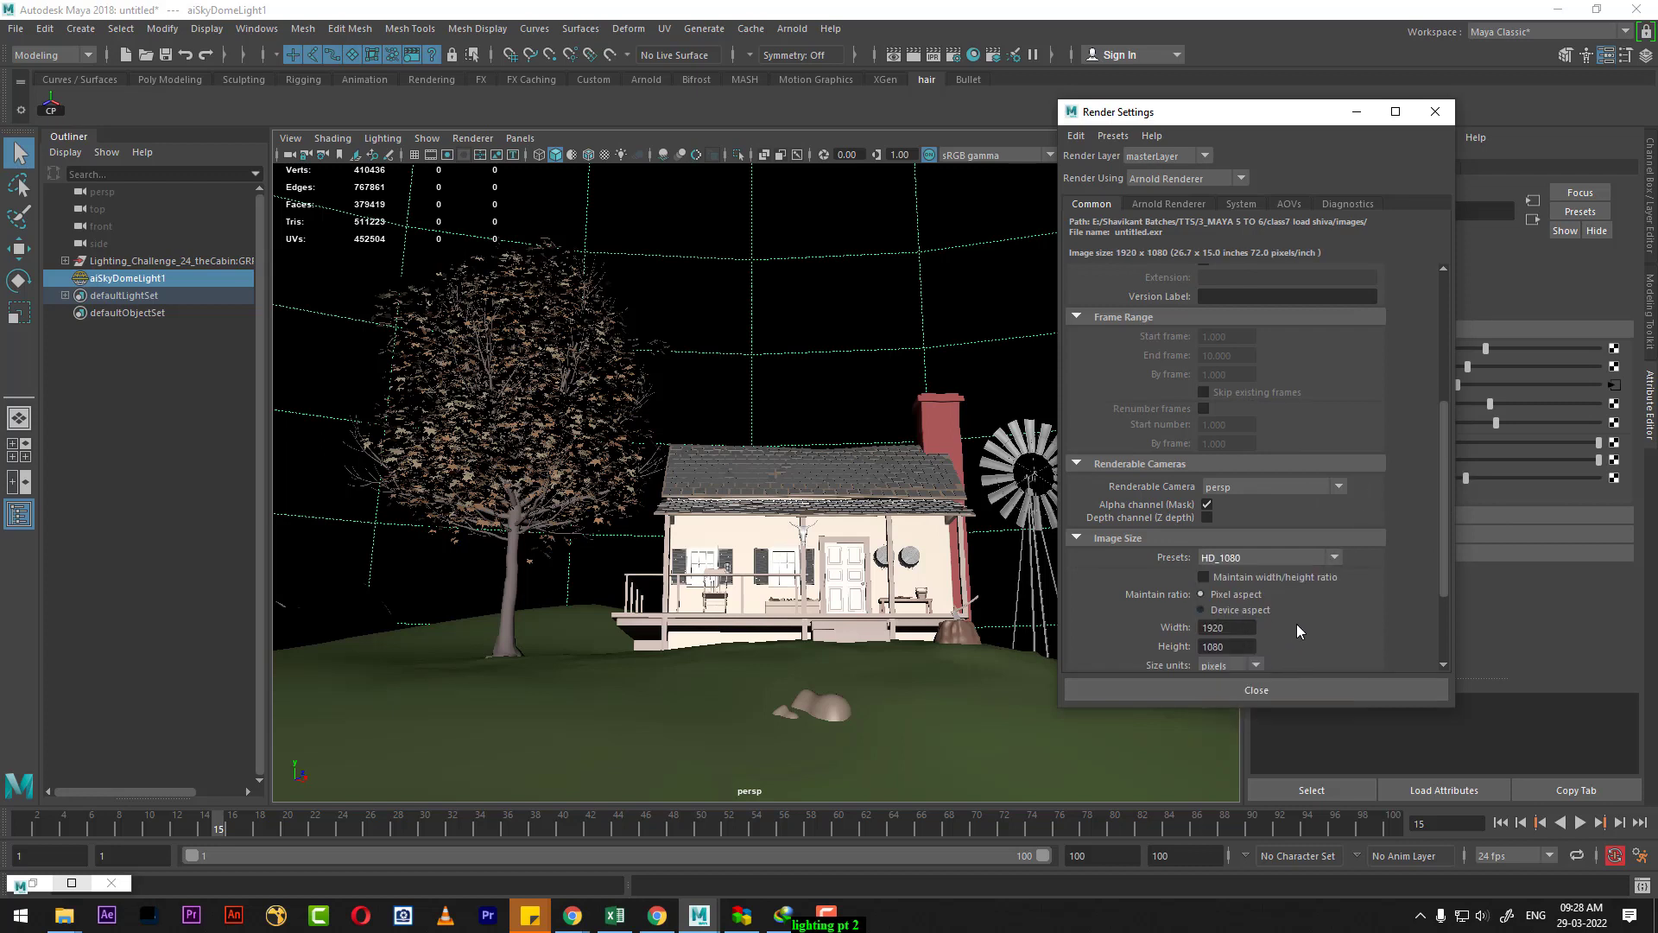
drag(1446, 525, 1454, 676)
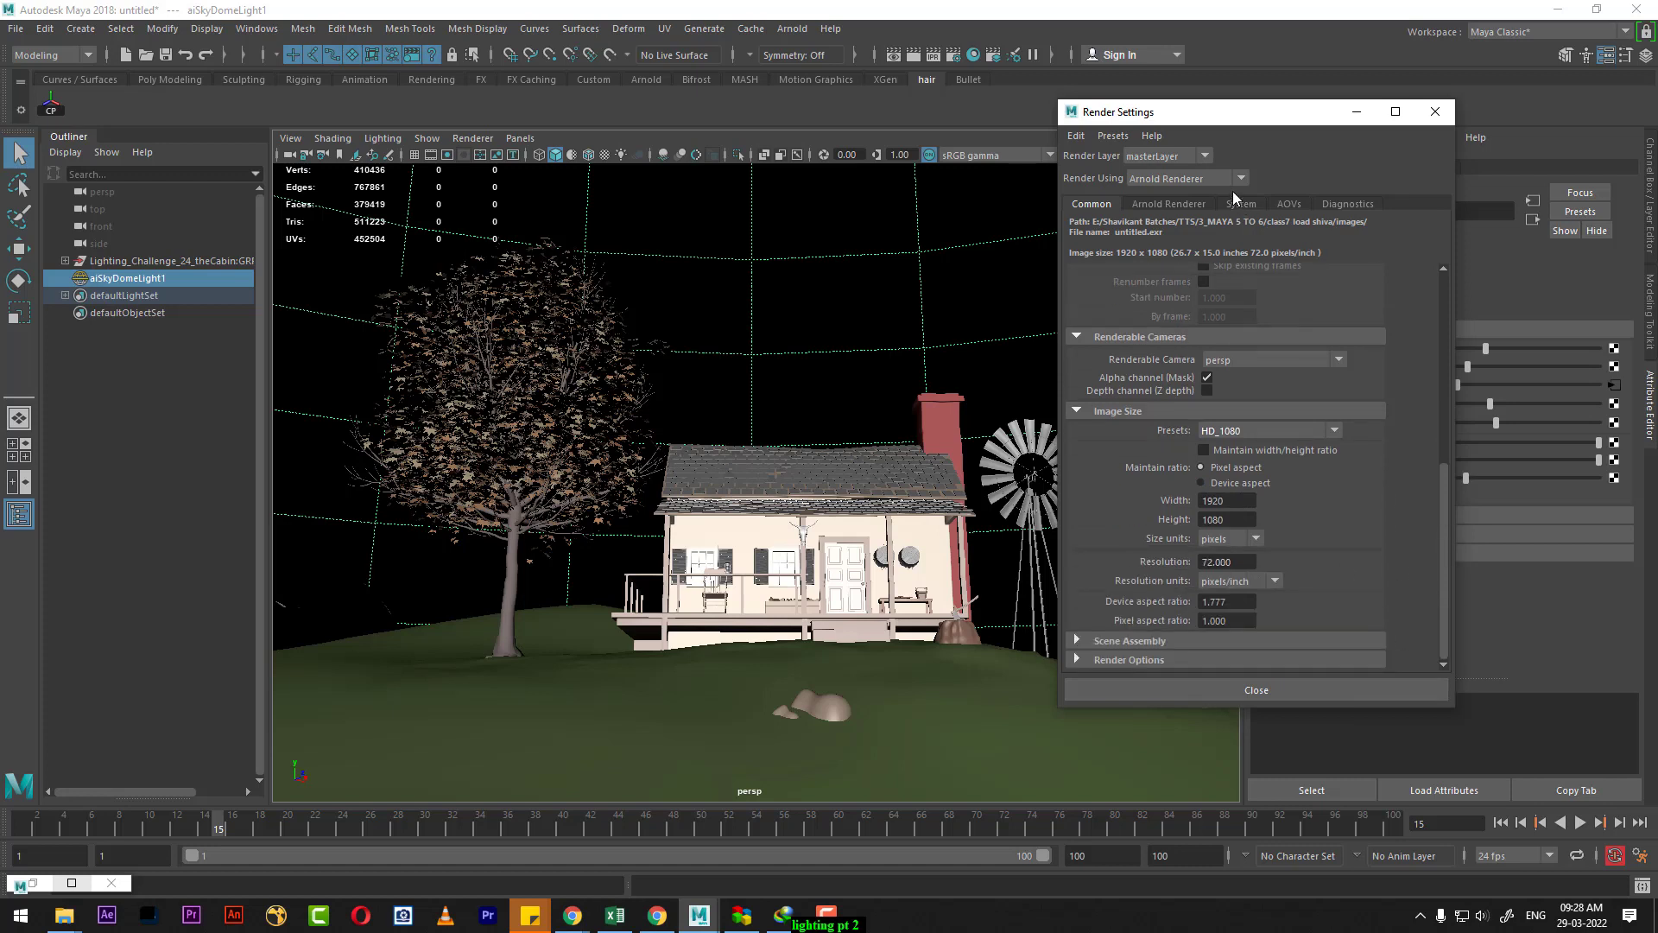
click(1175, 204)
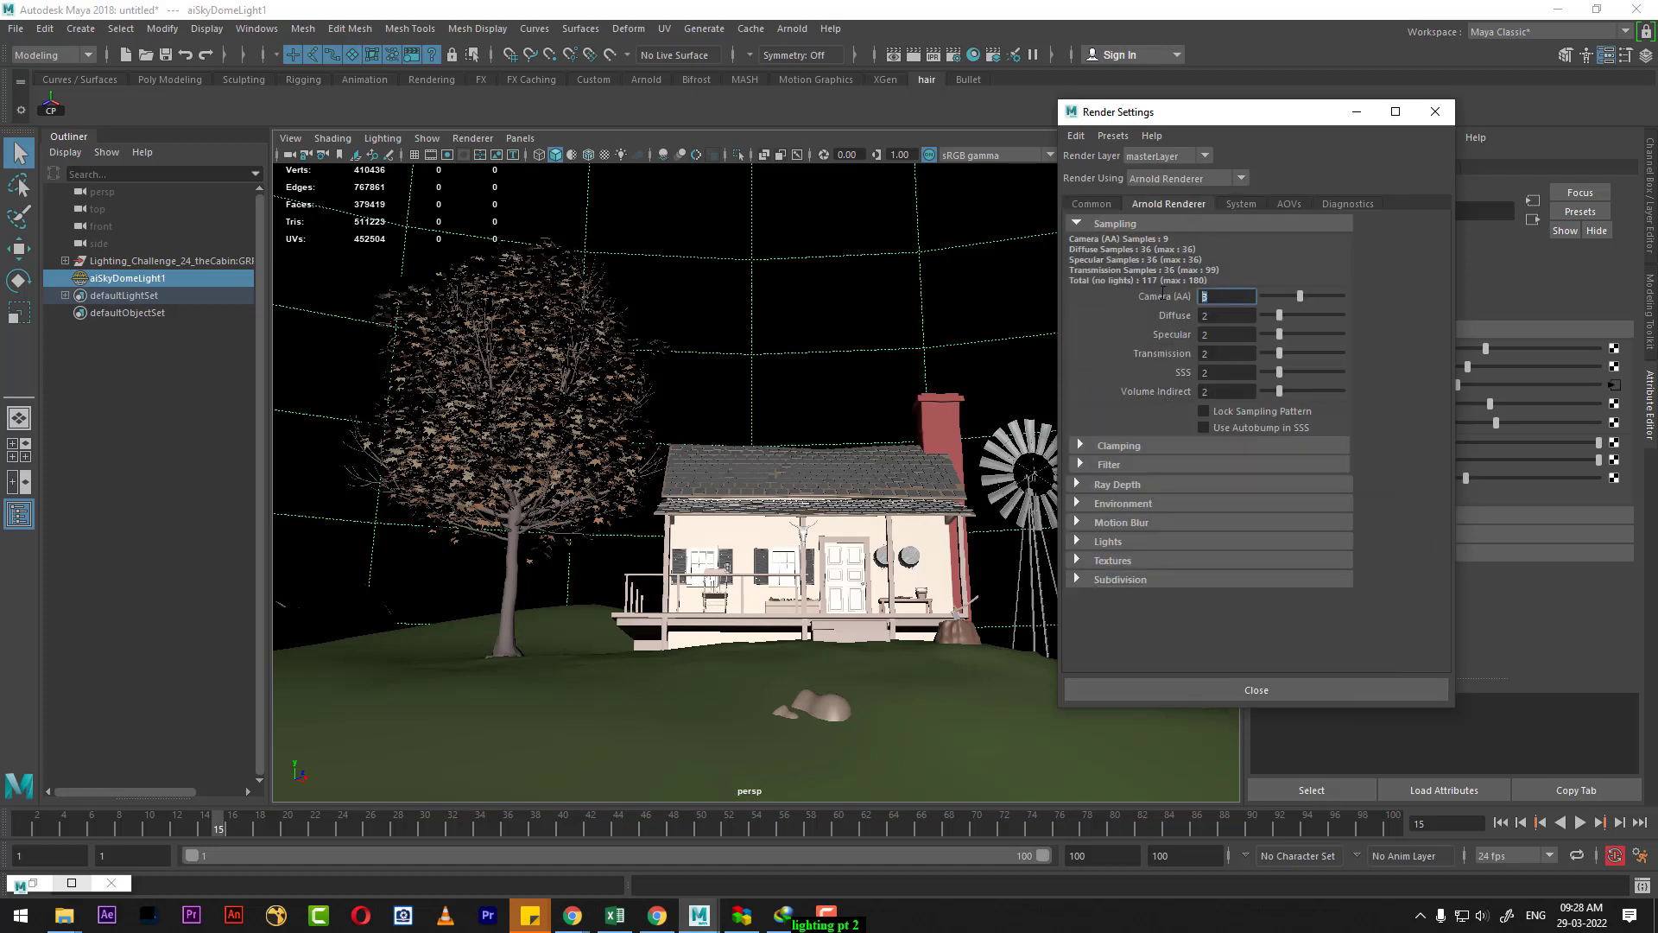
Set Arnold Camera (AA), Diffuse, Specular and Transmission samples to 5
click(1255, 315)
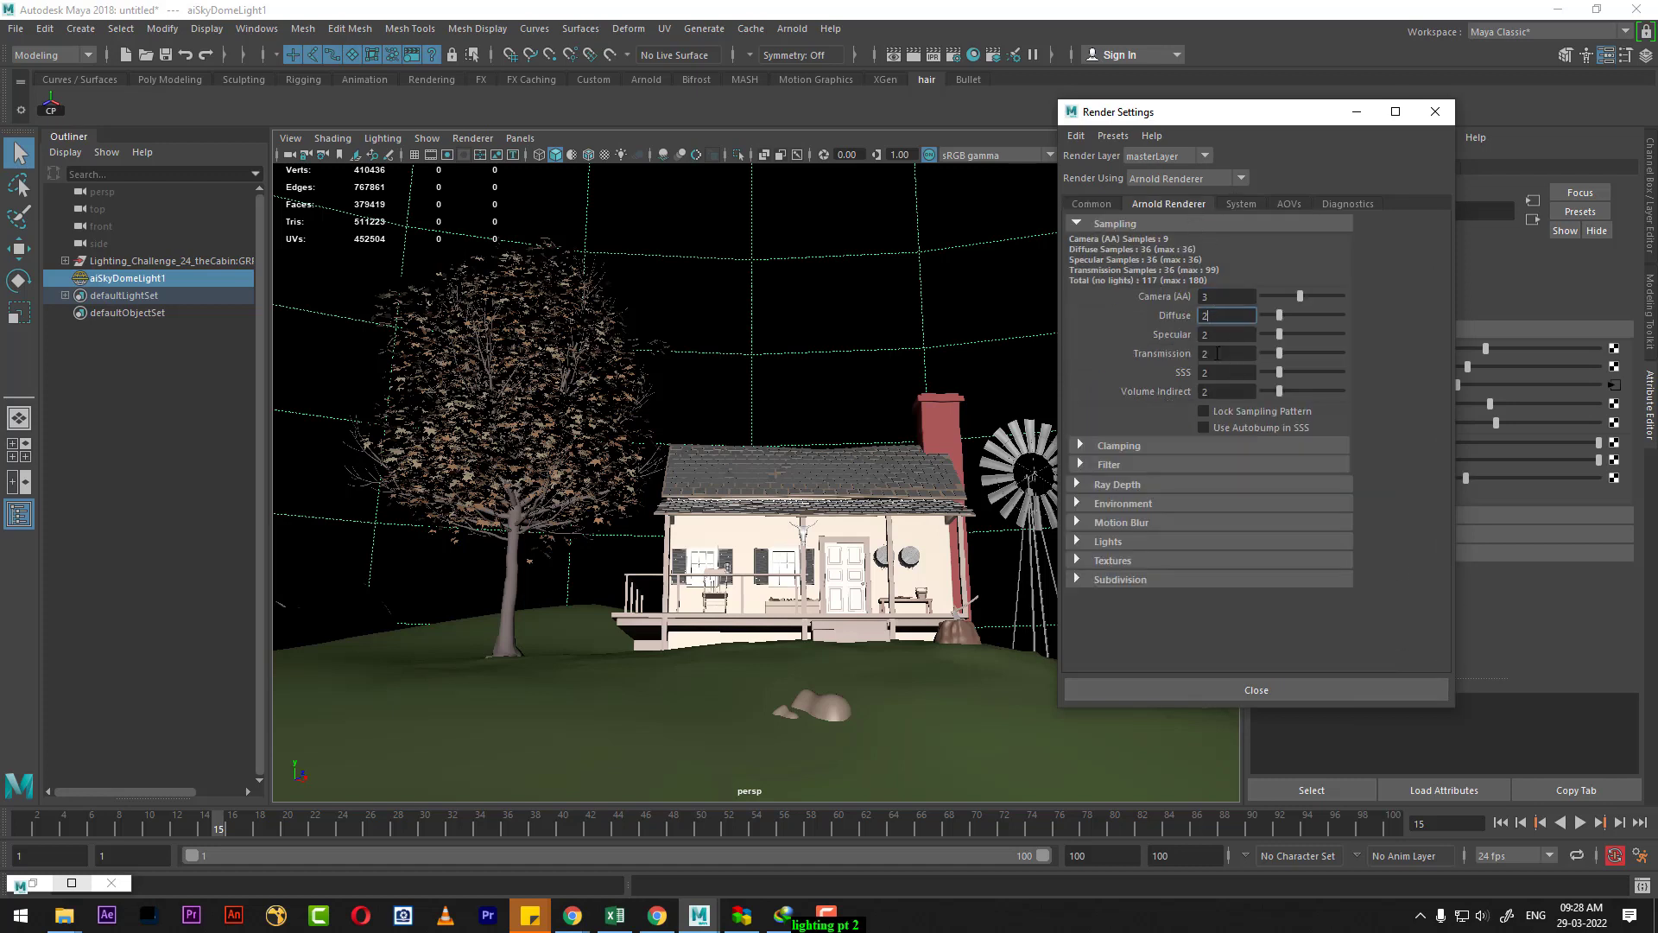
double_click(1236, 298)
key(Tab)
text(5)
key(Tab)
text(5)
key(Tab)
text(5)
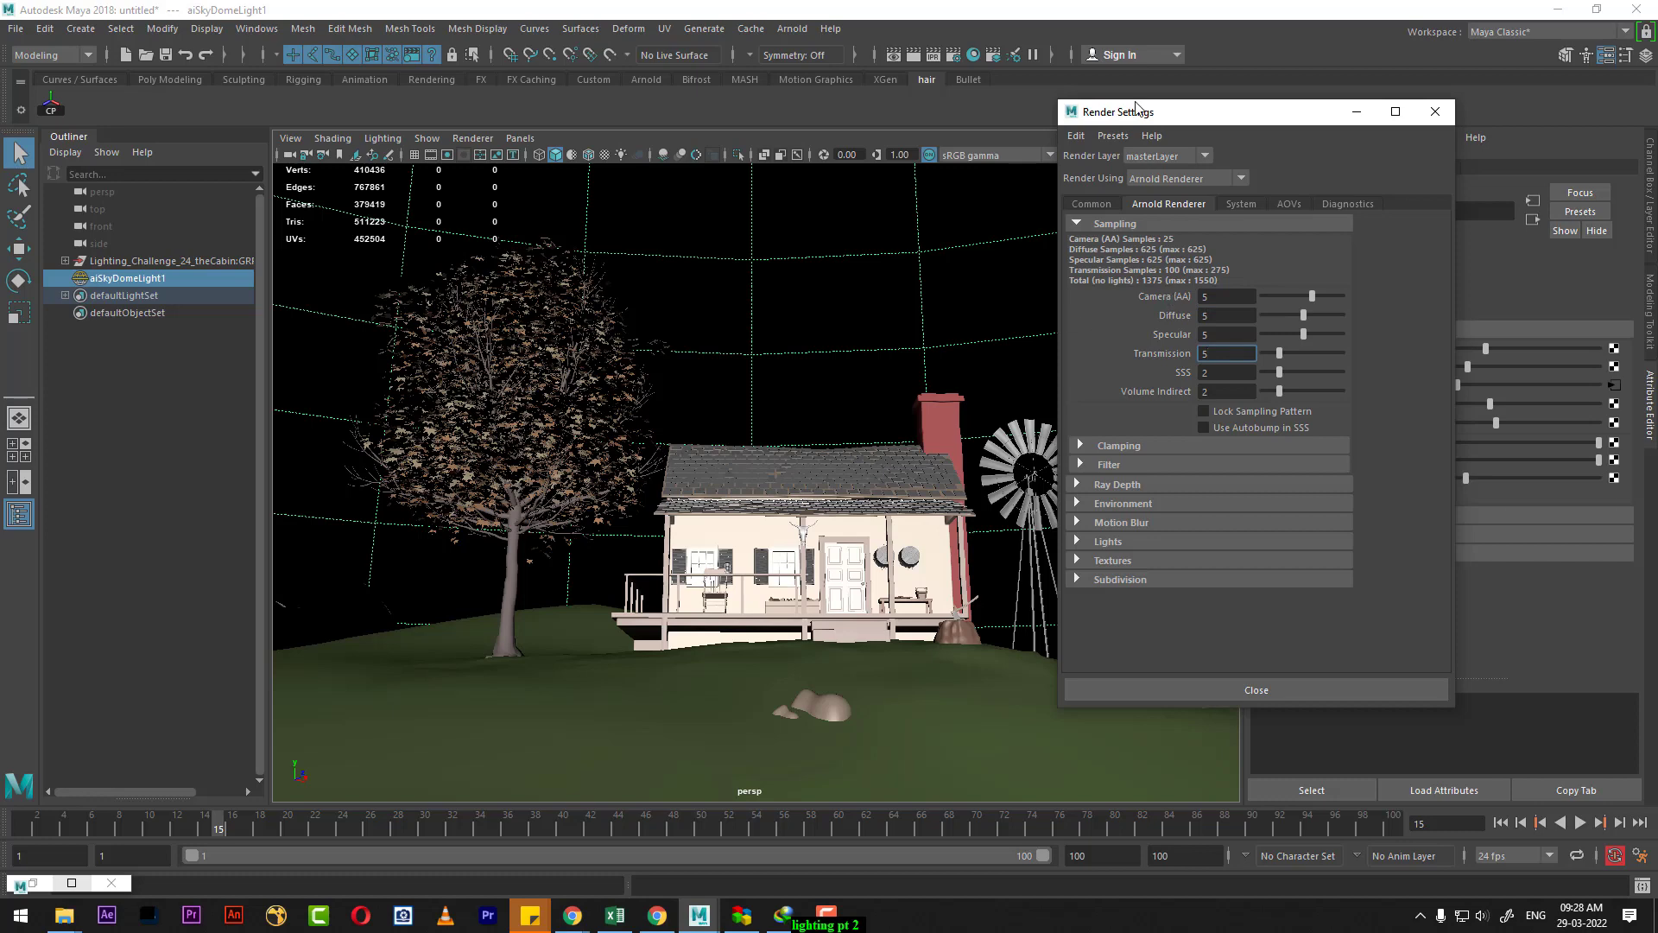
Render the current cabin frame at full quality
click(908, 53)
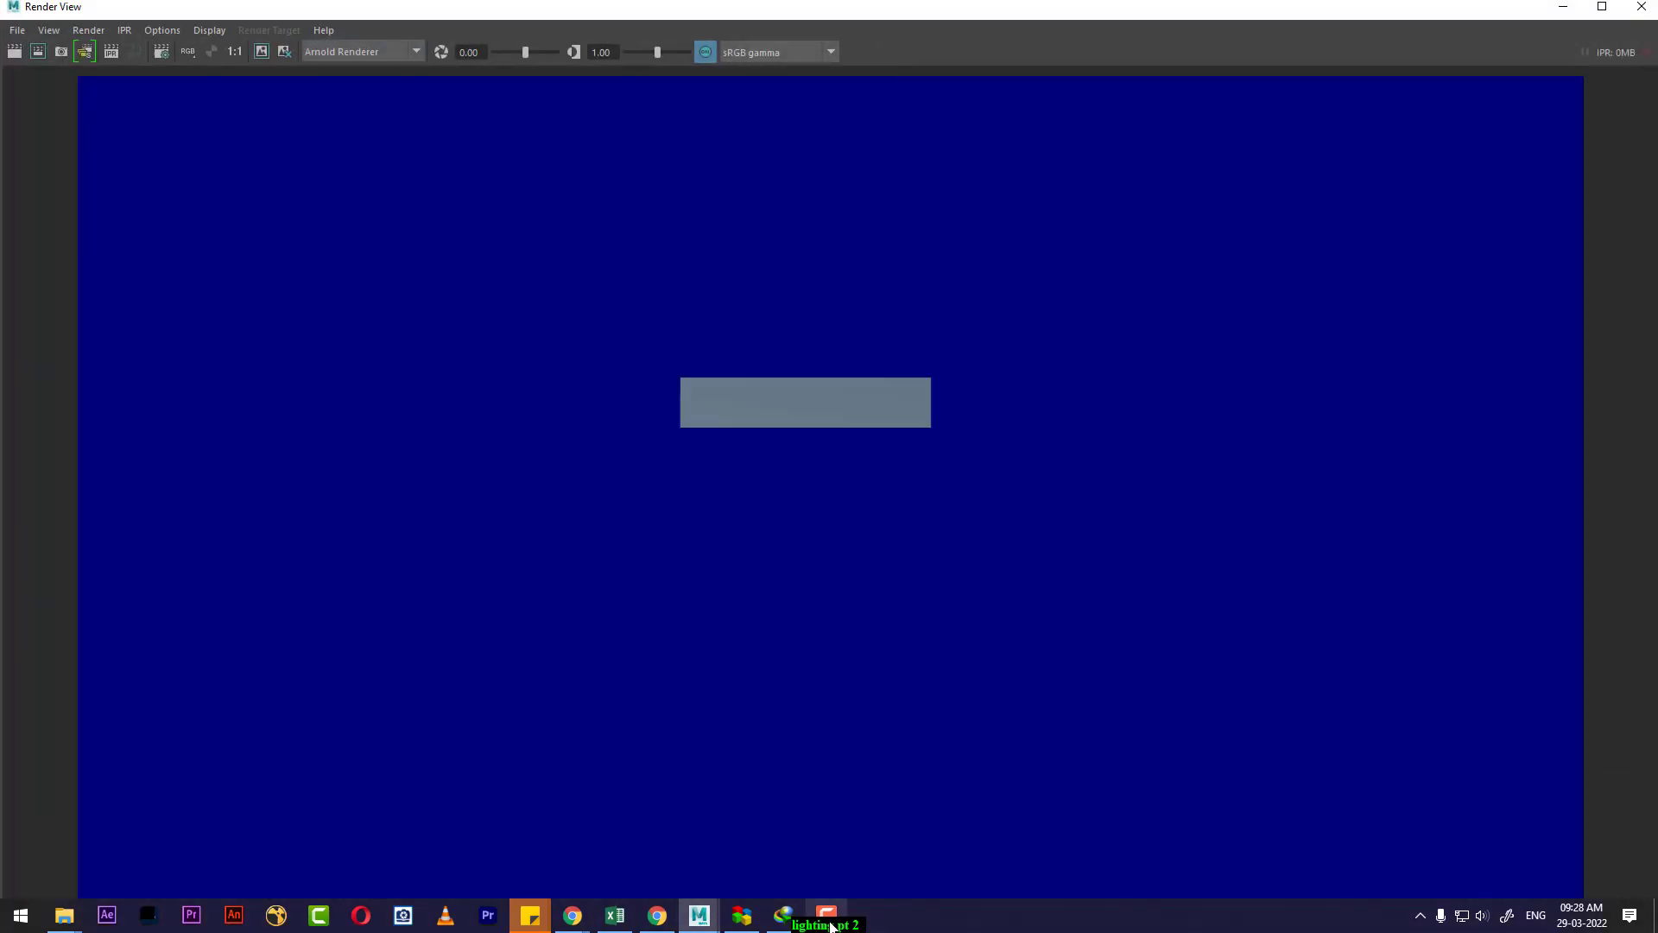
click(828, 924)
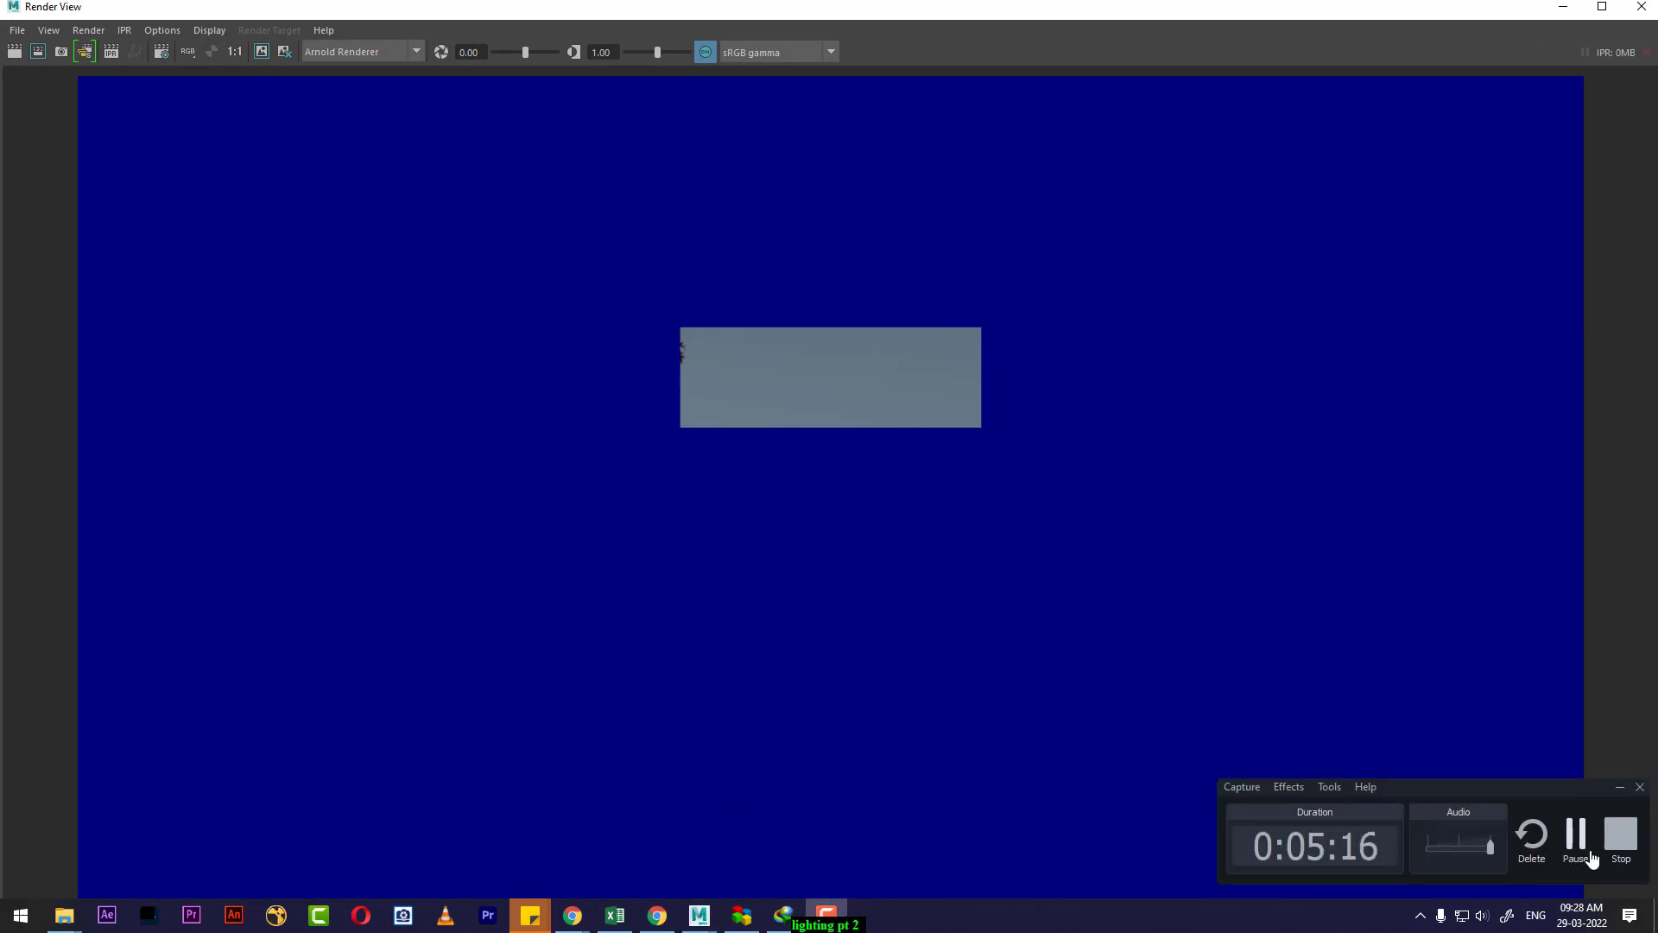
click(1576, 847)
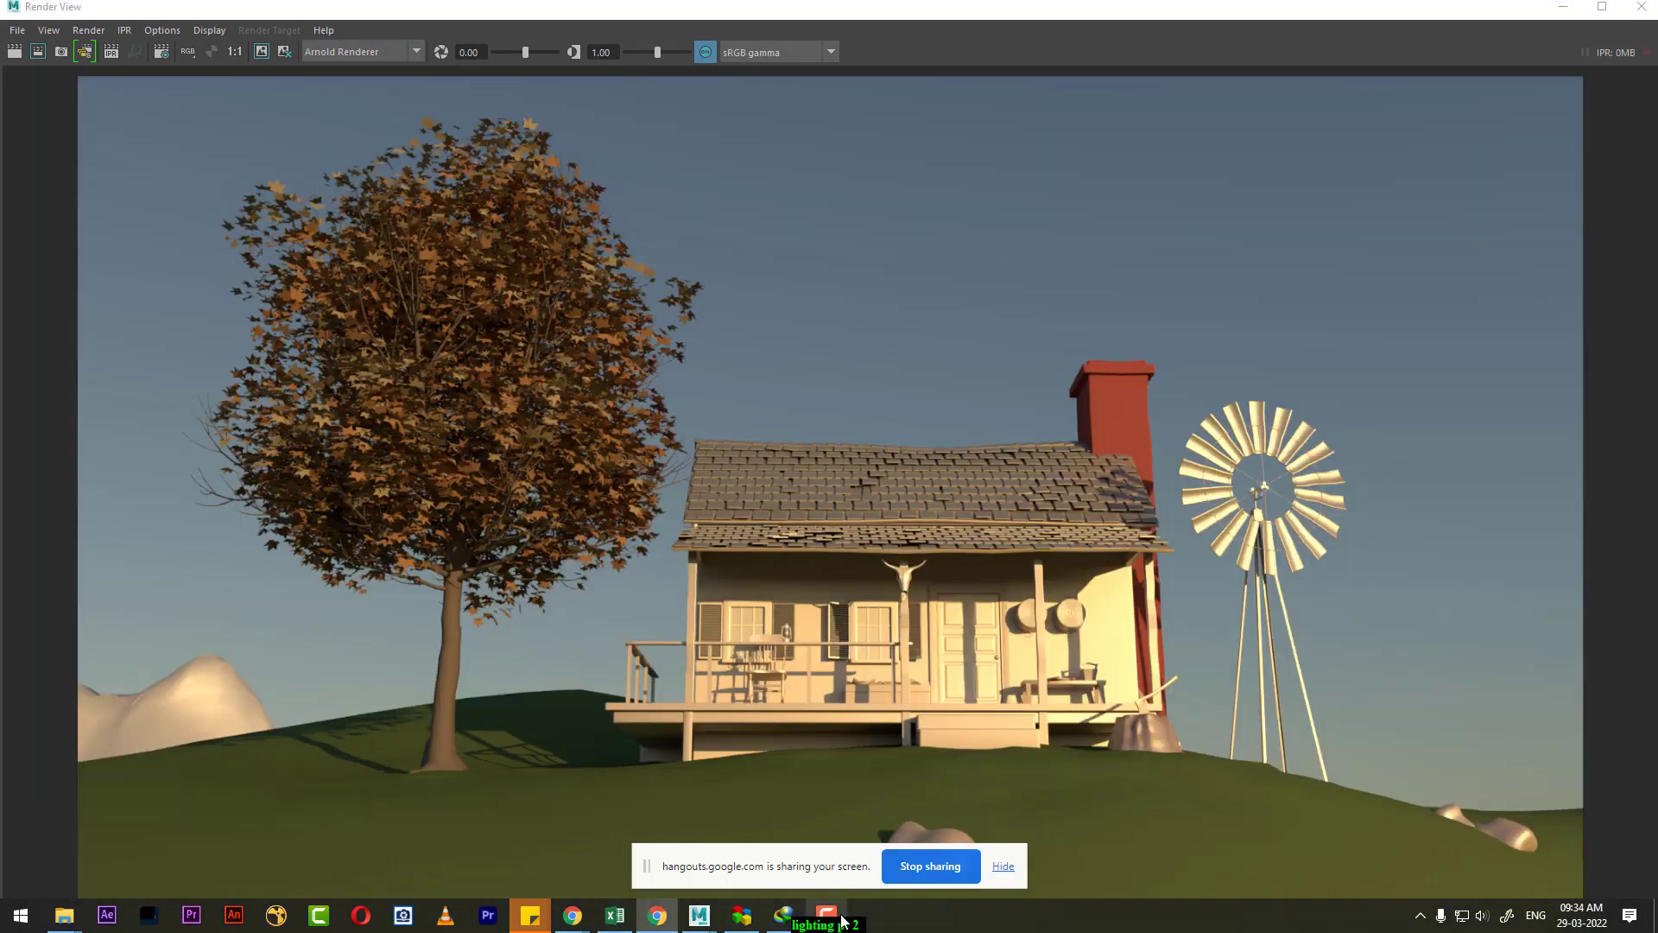